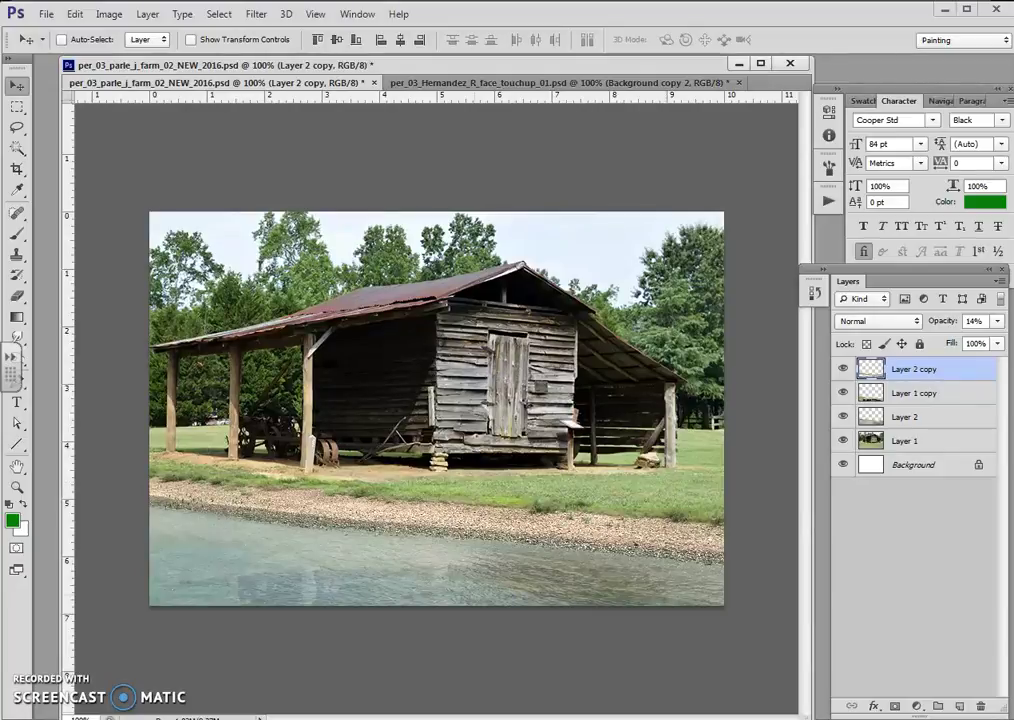
Copy the green-screen pig image from Chrome's Google Images results, then return to the barn document
key("alt+Tab")
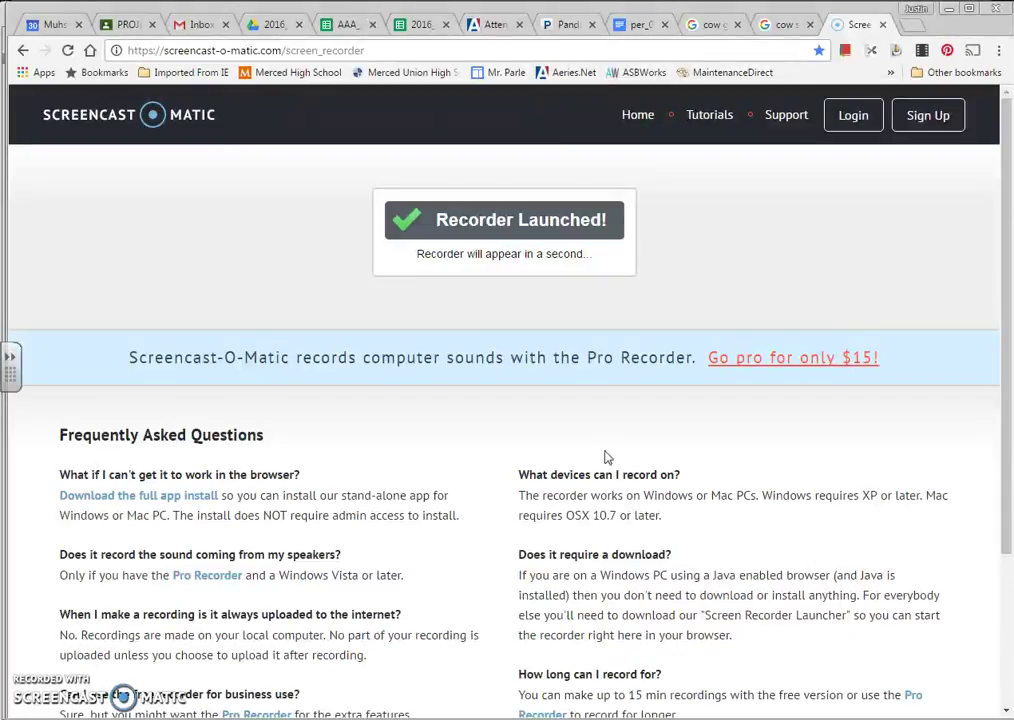
left_click(717, 26)
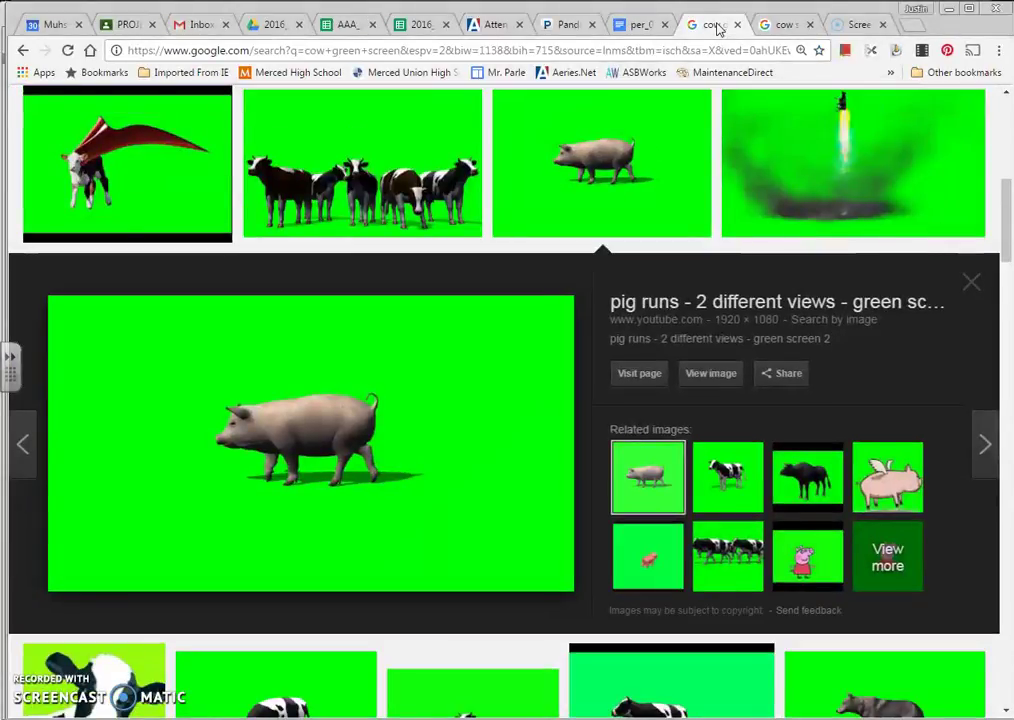
mouse_move(340, 435)
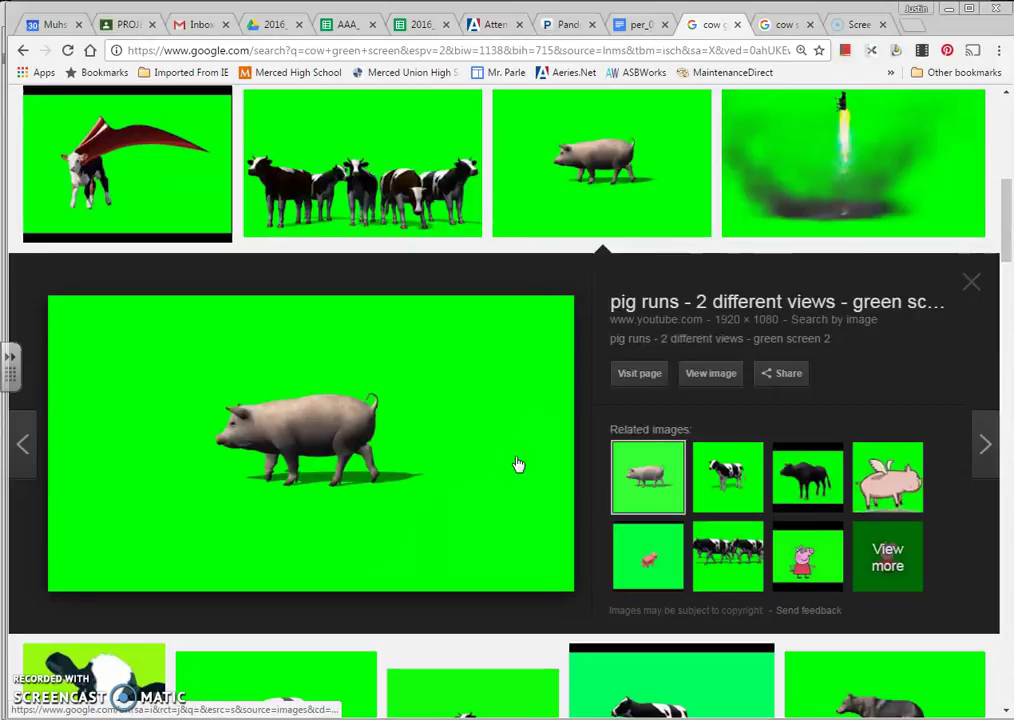
right_click(340, 428)
left_click(397, 590)
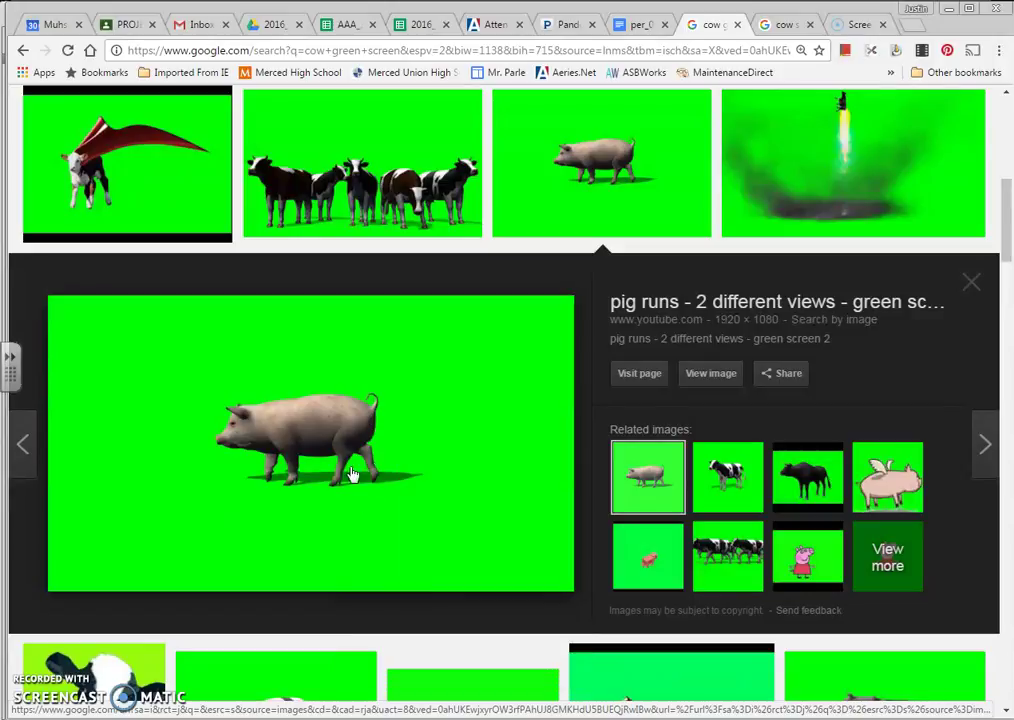
key("alt+Tab")
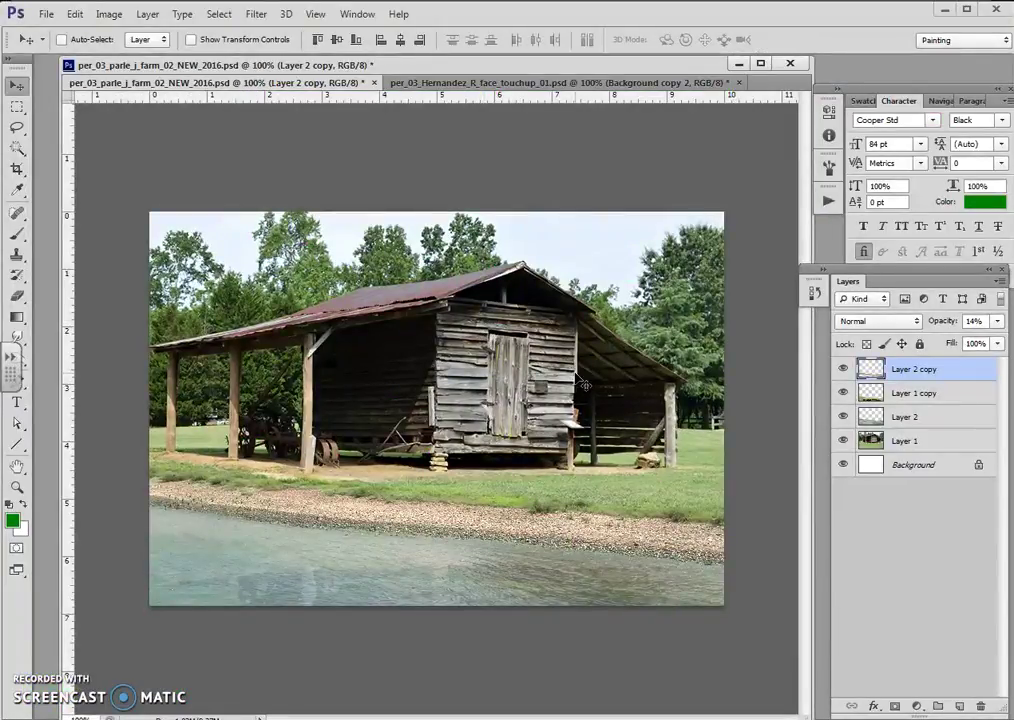
Paste the green-screen pig as a new layer and scale it down to about 84.6%
key("ctrl+v")
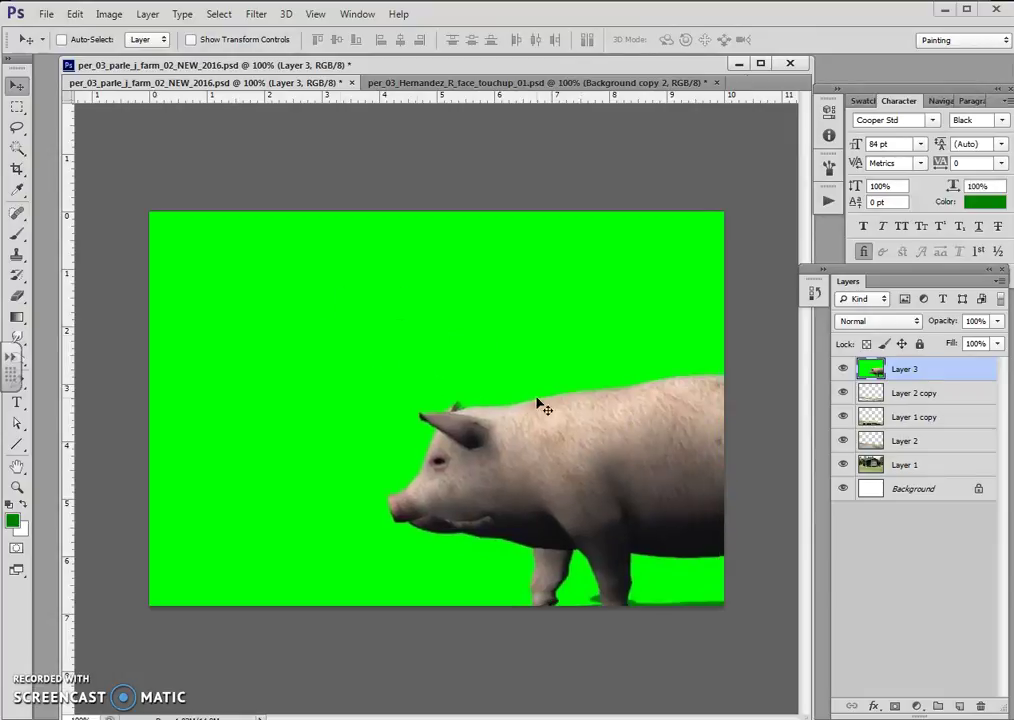
key("z")
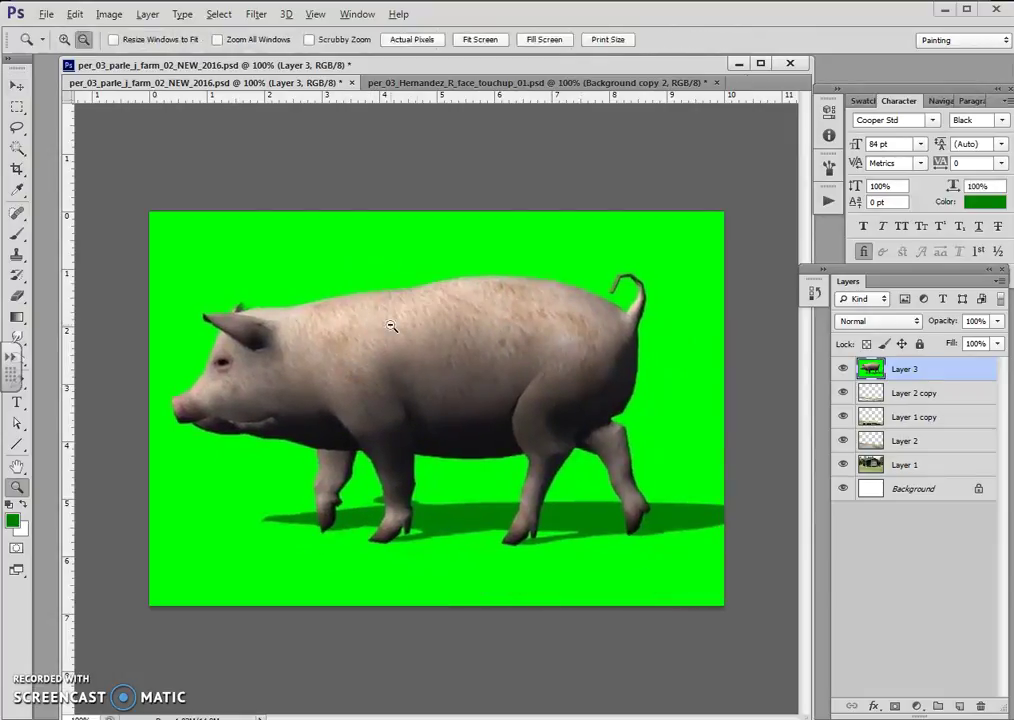
key("ctrl+t")
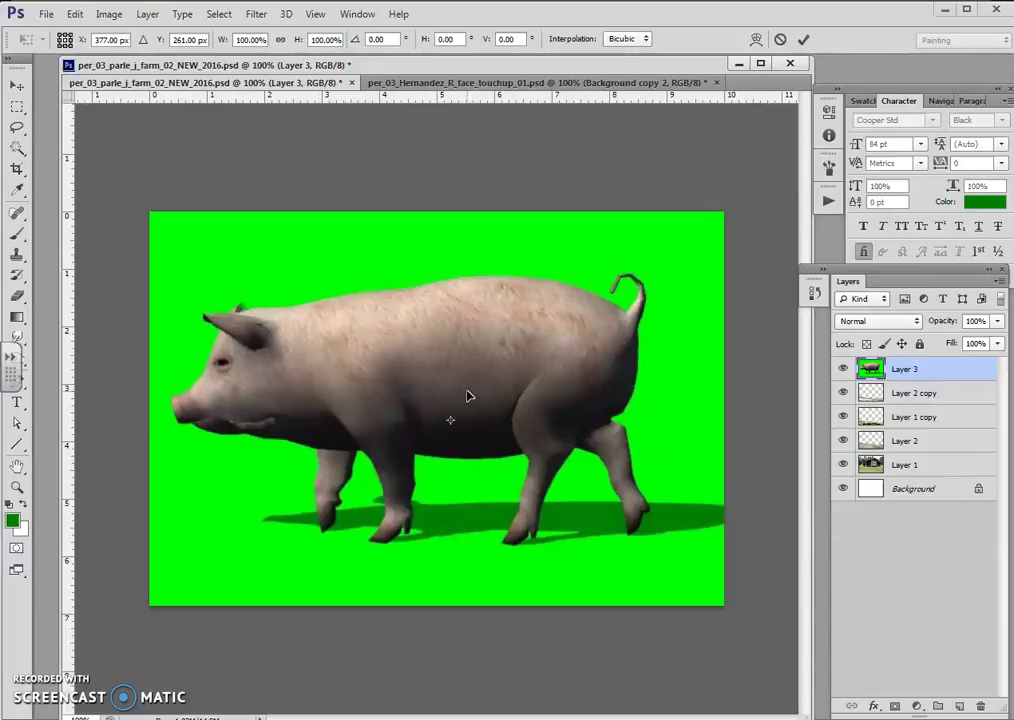
key("Return")
key("ctrl+minus")
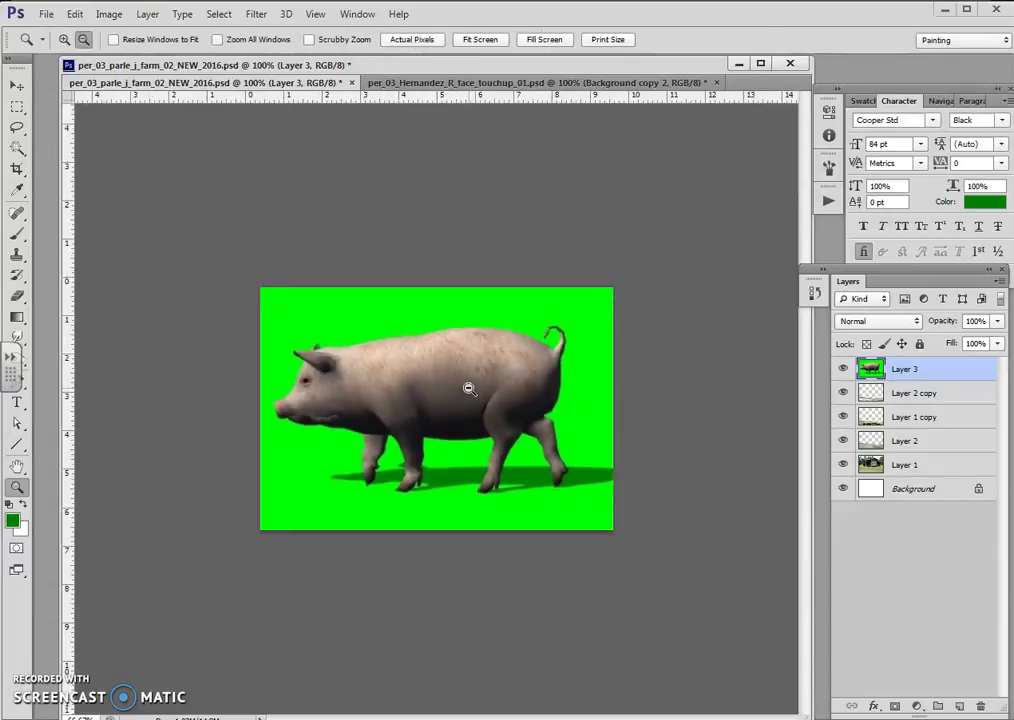
key("ctrl+minus")
key("ctrl+minus")
key("ctrl+t")
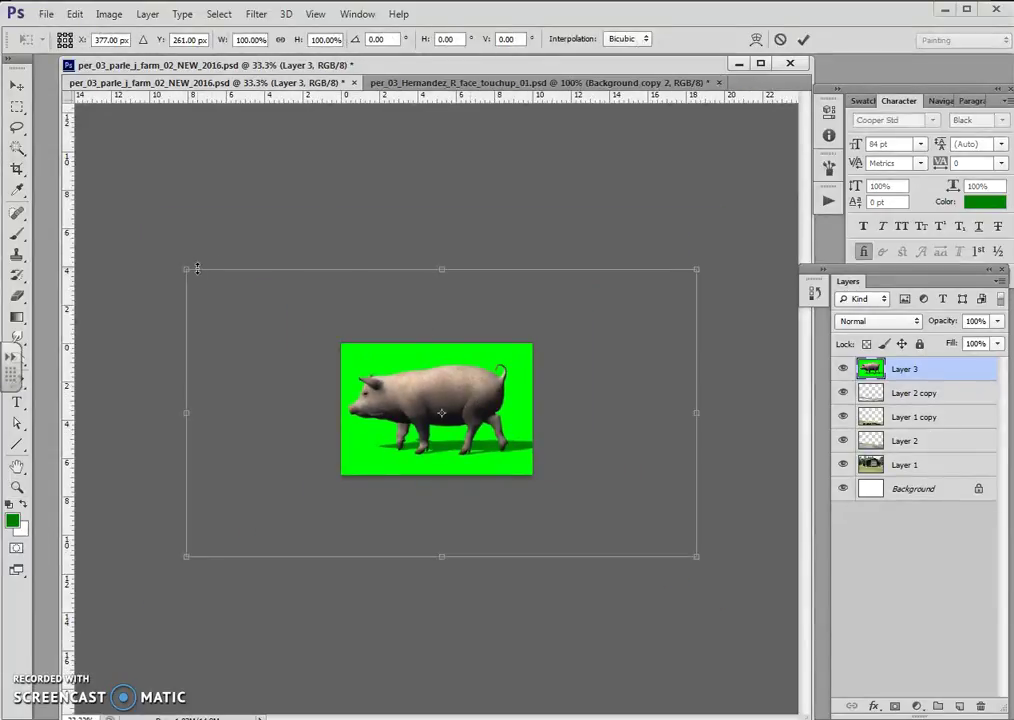
left_click_drag(188, 270, 264, 312)
left_click_drag(432, 423, 381, 410)
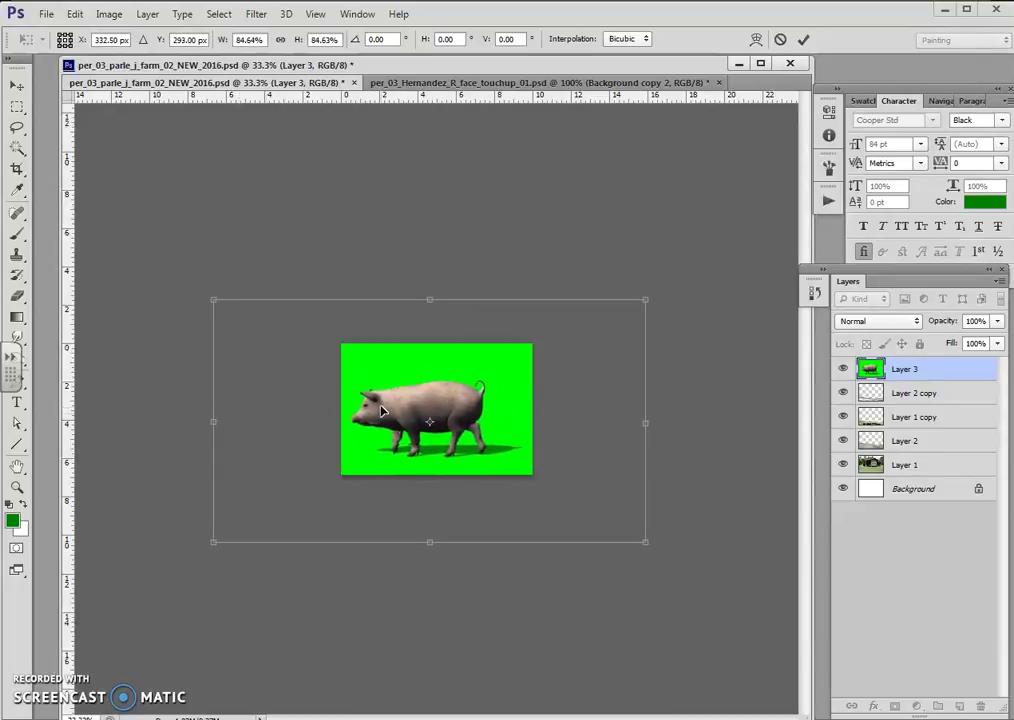
key("Return")
Zoom back in and draw a rectangular selection around the pig and its shadow
key("z")
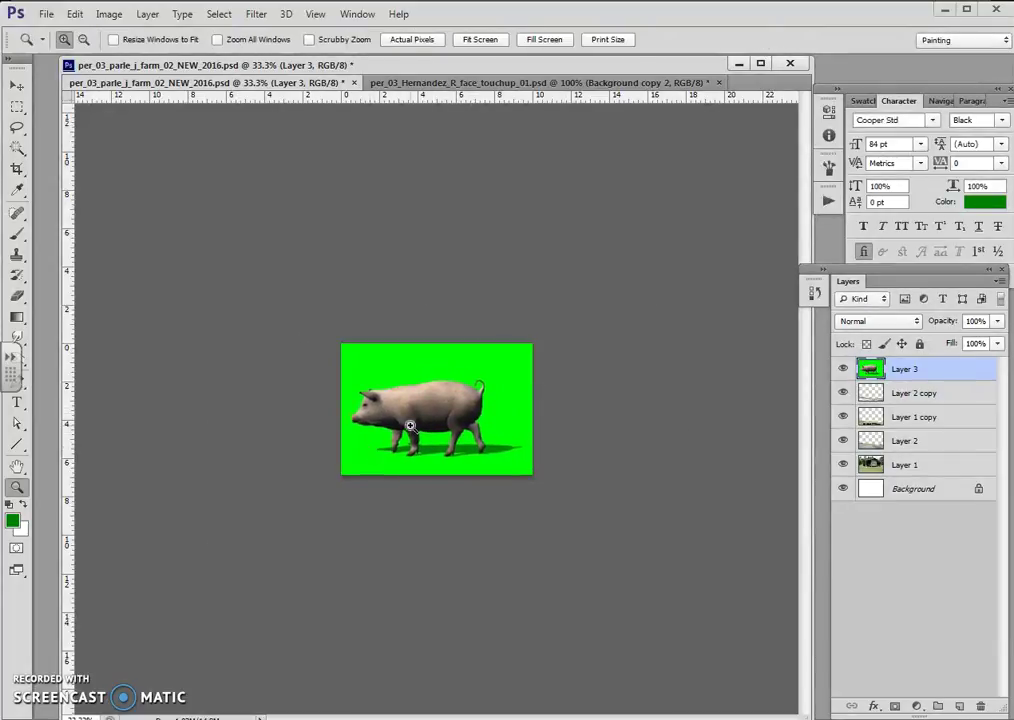
left_click(410, 426)
left_click(410, 426)
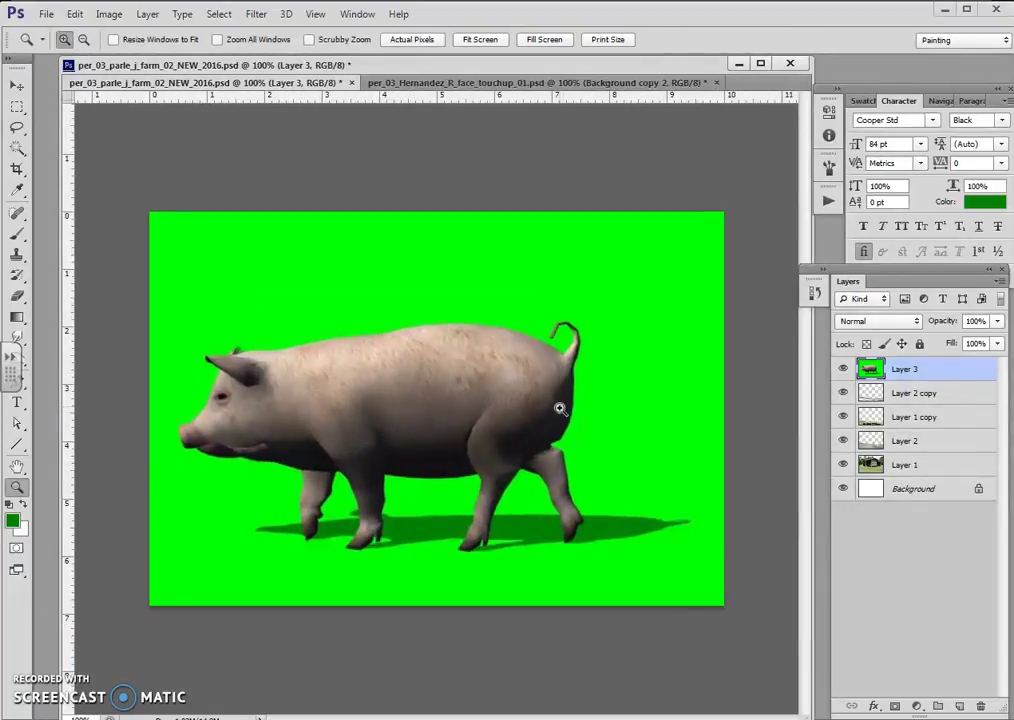
key("m")
left_click_drag(170, 280, 701, 578)
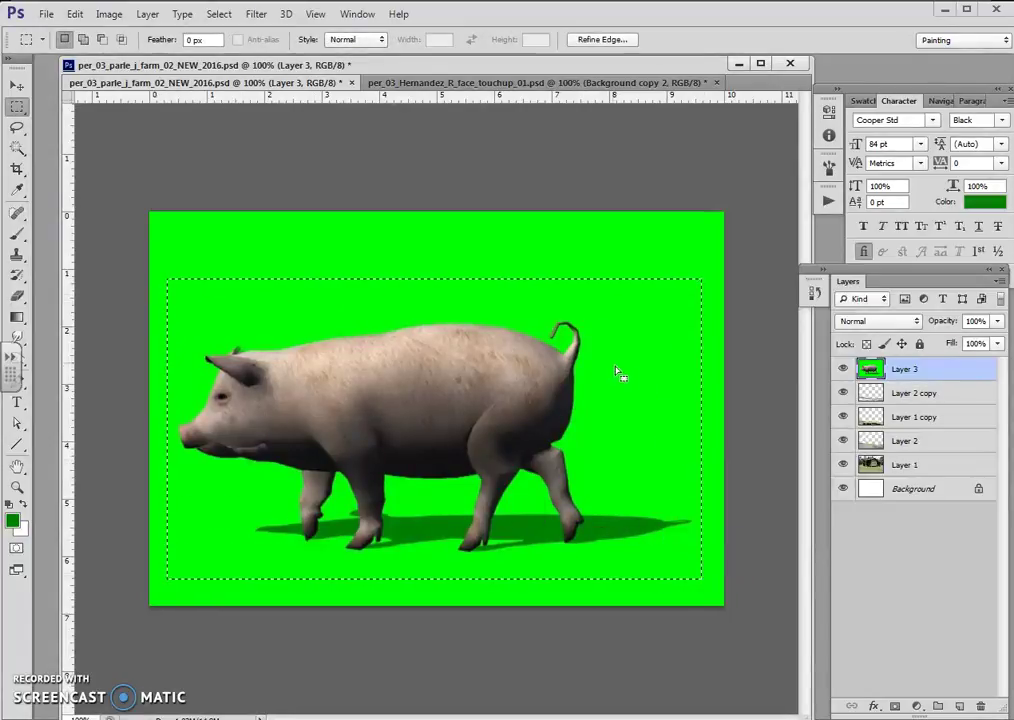
Copy the selected rectangle to Layer 4, delete Layer 3, and show only Layer 4
key("ctrl+v")
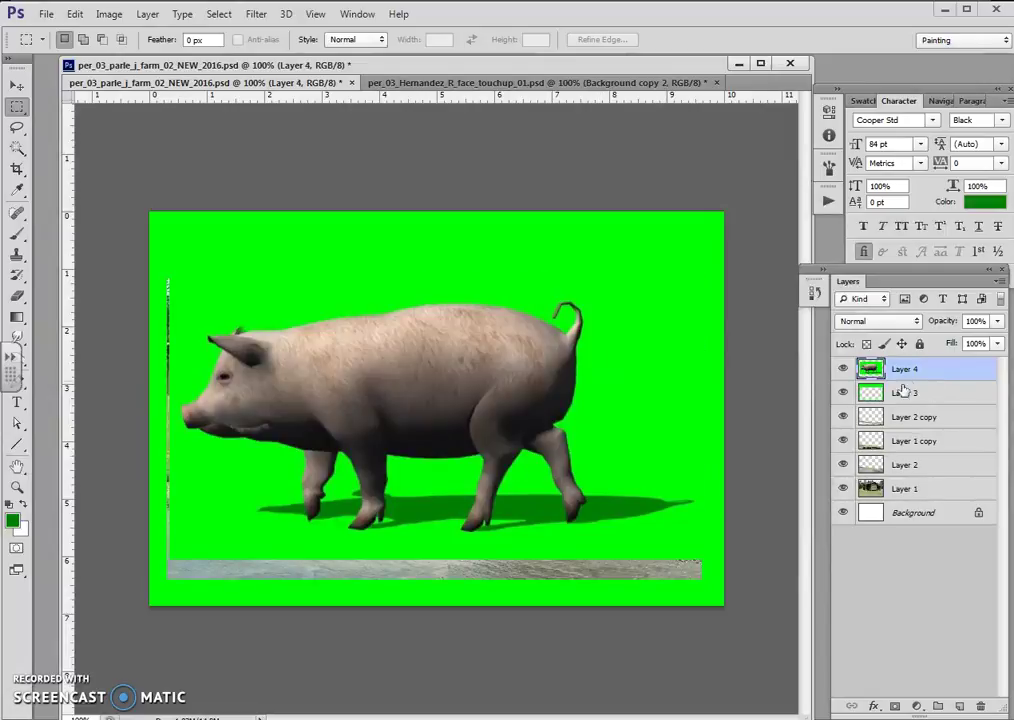
left_click_drag(900, 395, 983, 707)
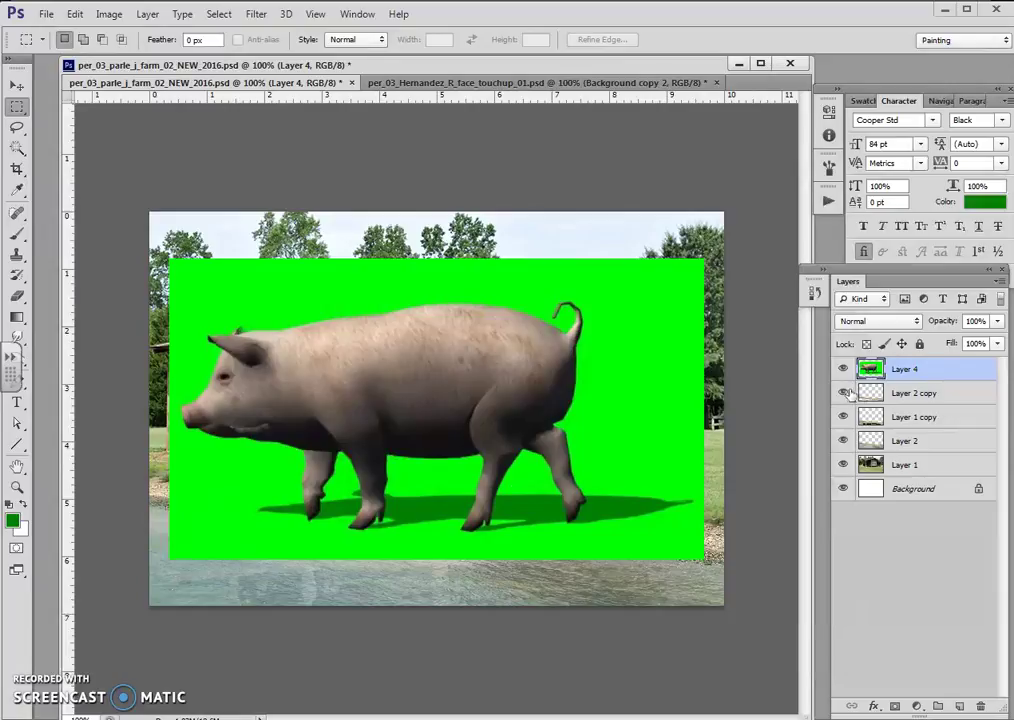
left_click(843, 486)
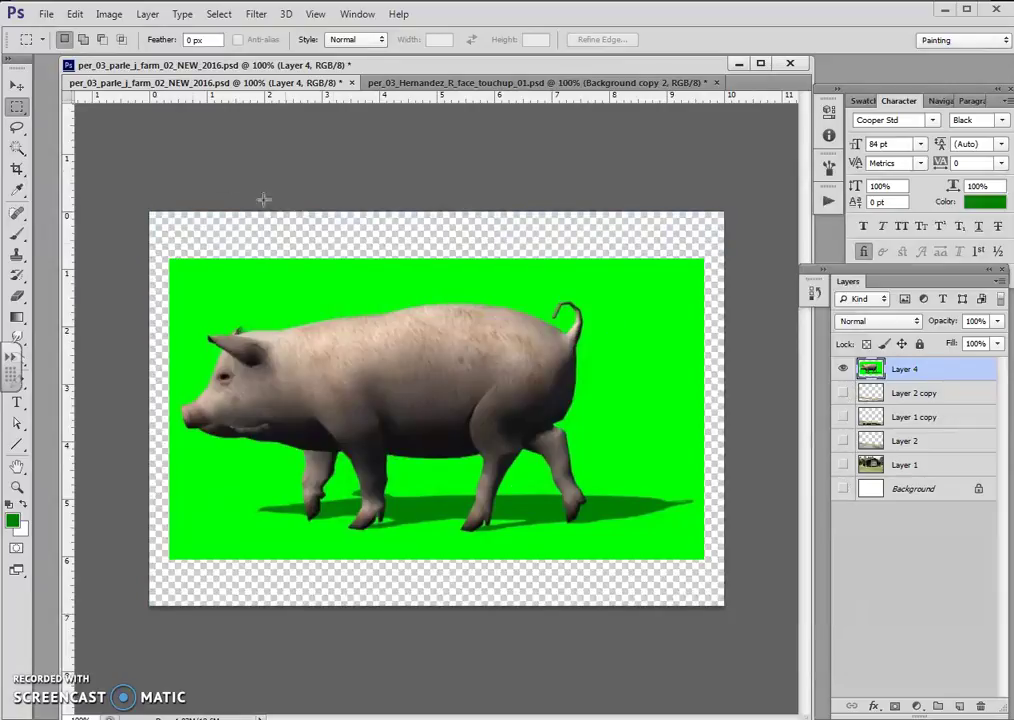
Try picking the green backdrop with the Magic Wand, then clear that selection
key("w")
left_click(201, 277)
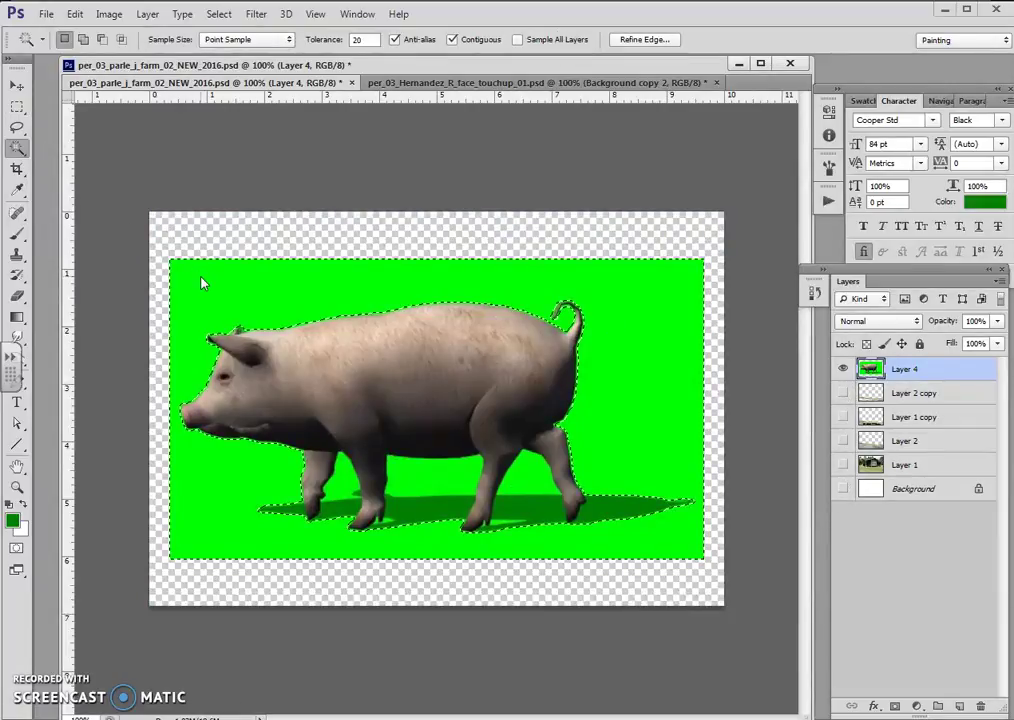
key("shift")
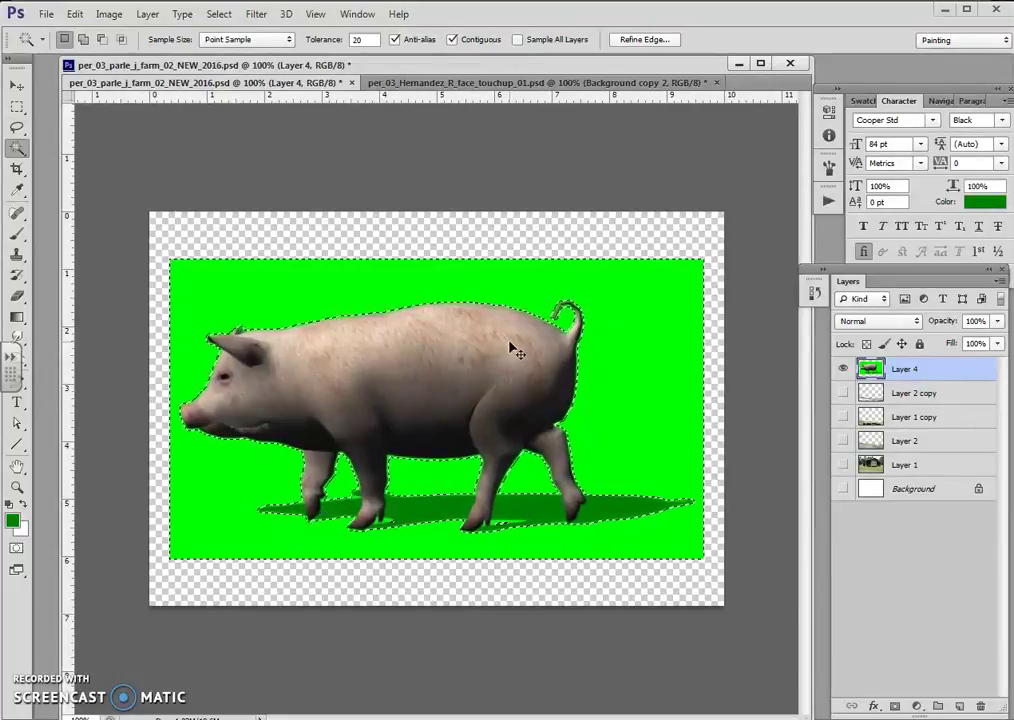
key("ctrl+d")
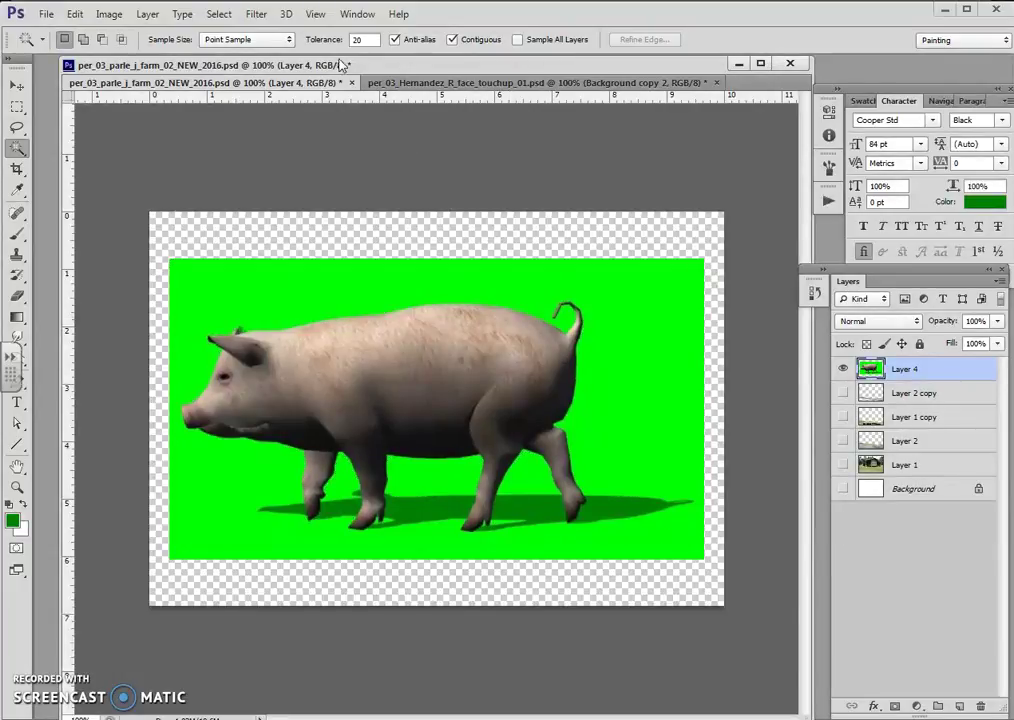
Select the green backdrop via Color Range at Fuzziness 154, then invert the selection
left_click(219, 14)
left_click(247, 152)
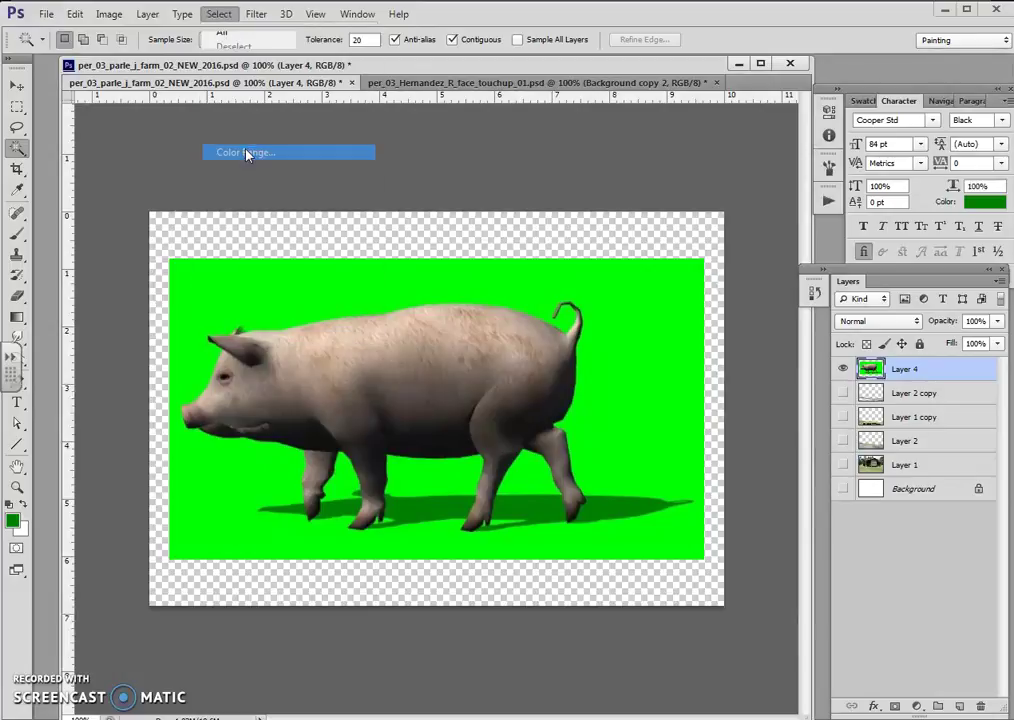
left_click(325, 279)
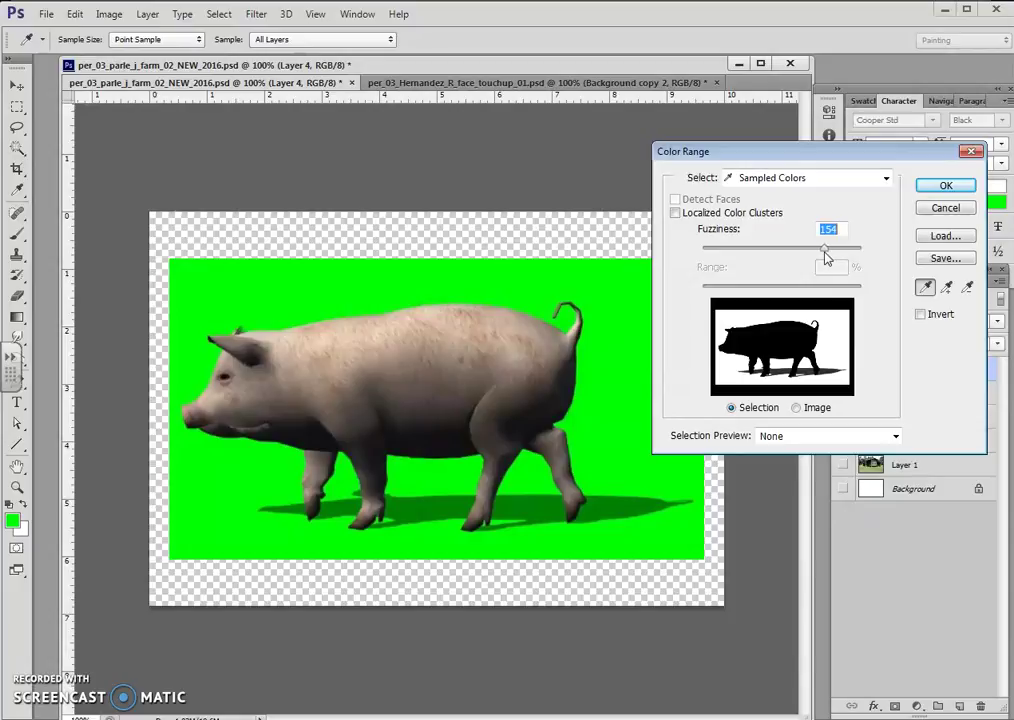
left_click(946, 186)
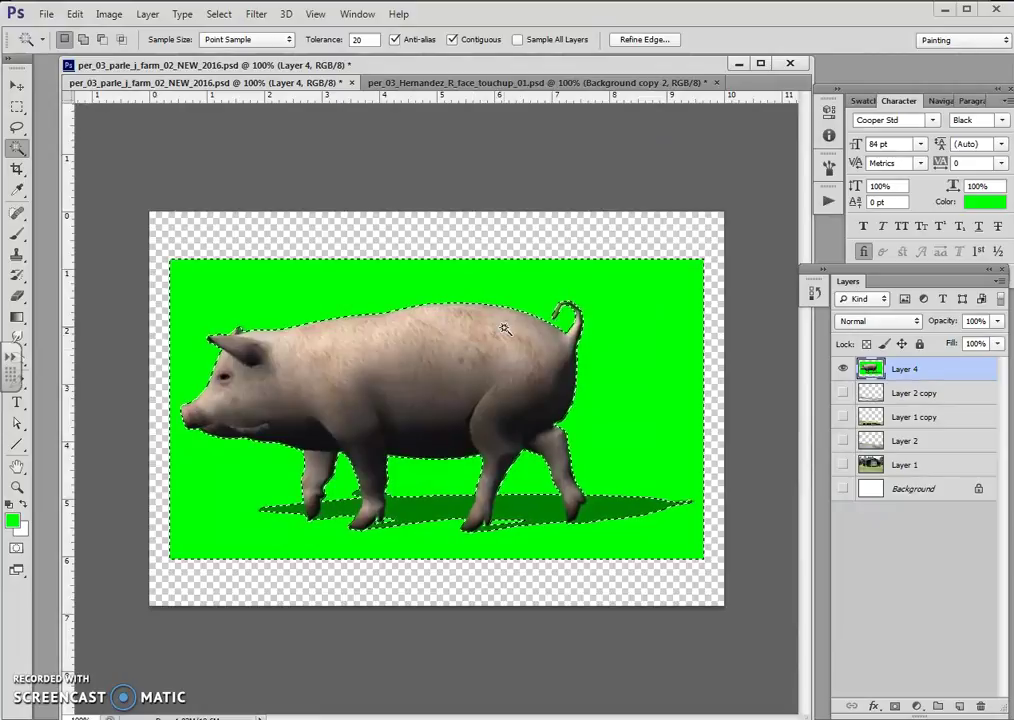
left_click(216, 14)
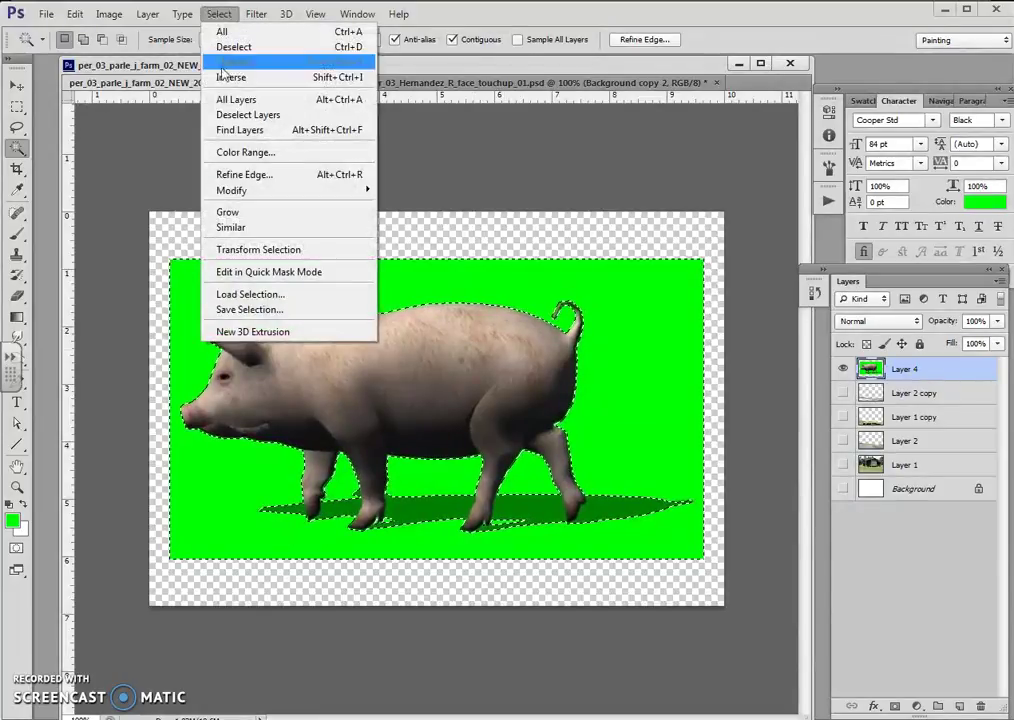
left_click(228, 77)
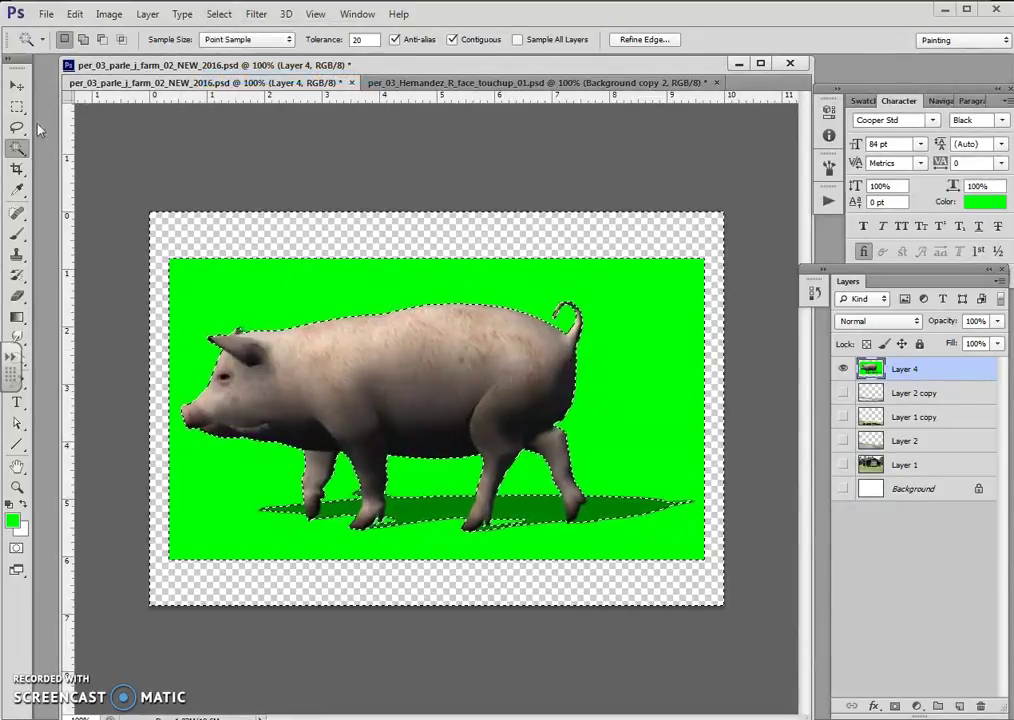
left_click(17, 106)
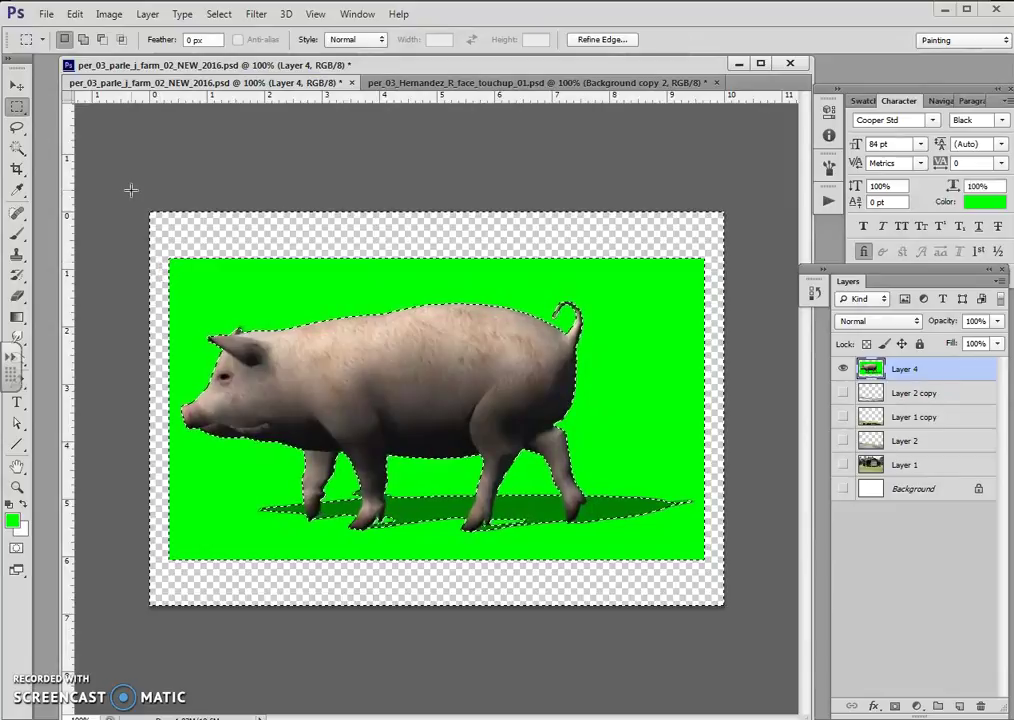
Subtract the left, top, right and bottom transparent margins from the selection, leaving the pig
mouse_move(136, 205)
left_mouse_down()
mouse_move(137, 472)
mouse_move(174, 645)
left_mouse_up()
mouse_move(148, 210)
left_mouse_down()
mouse_move(740, 267)
mouse_move(701, 635)
left_mouse_up()
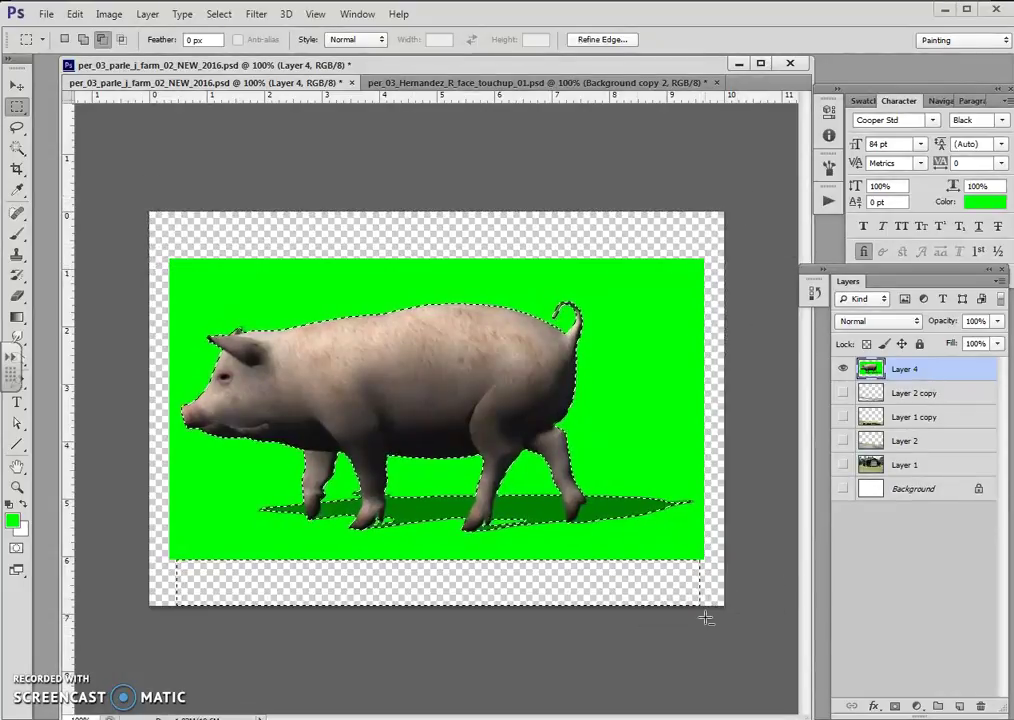
mouse_move(150, 548)
left_mouse_down()
mouse_move(541, 655)
mouse_move(720, 662)
left_mouse_up()
Zoom in to inspect the pig's back edge, then zoom back out to 100%
key("z")
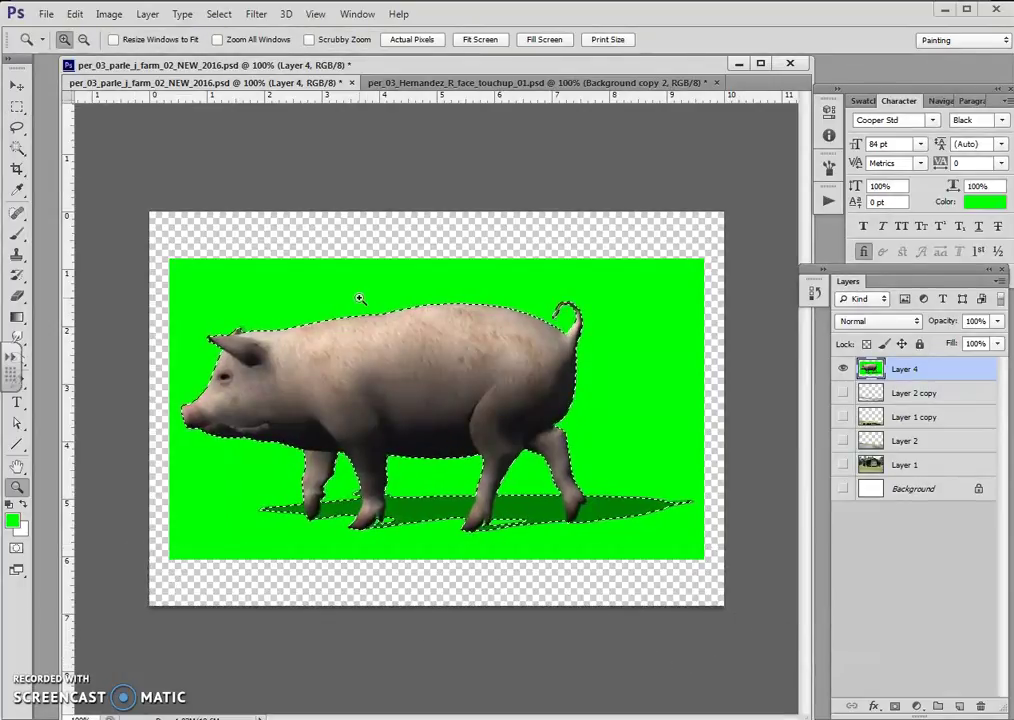
left_click_drag(360, 298, 389, 325)
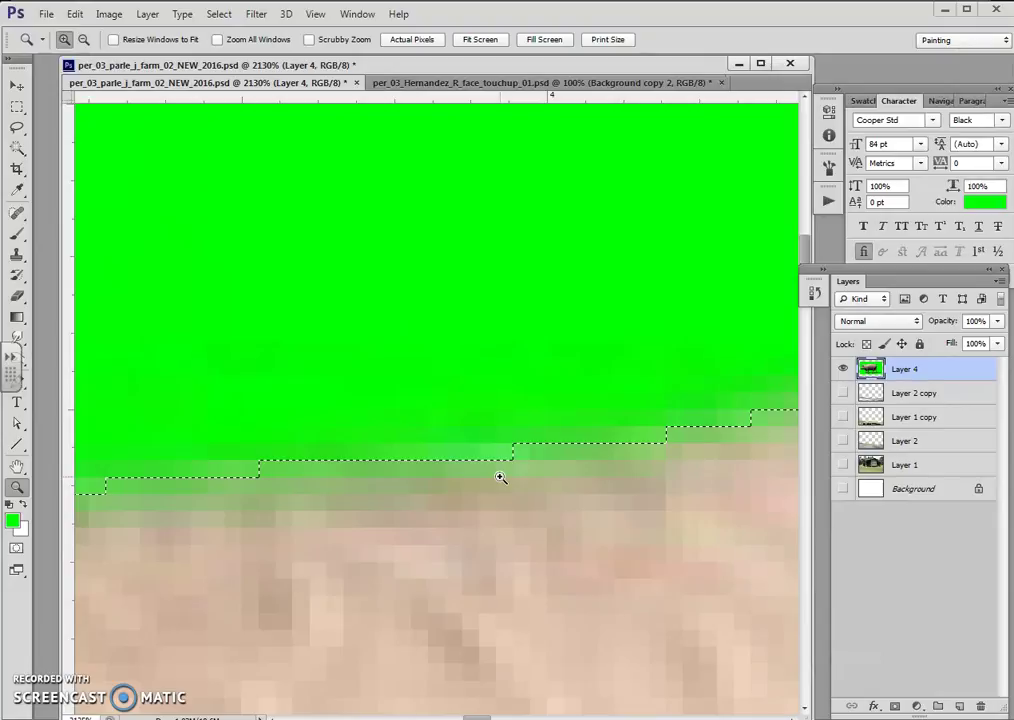
left_click(500, 478, "alt")
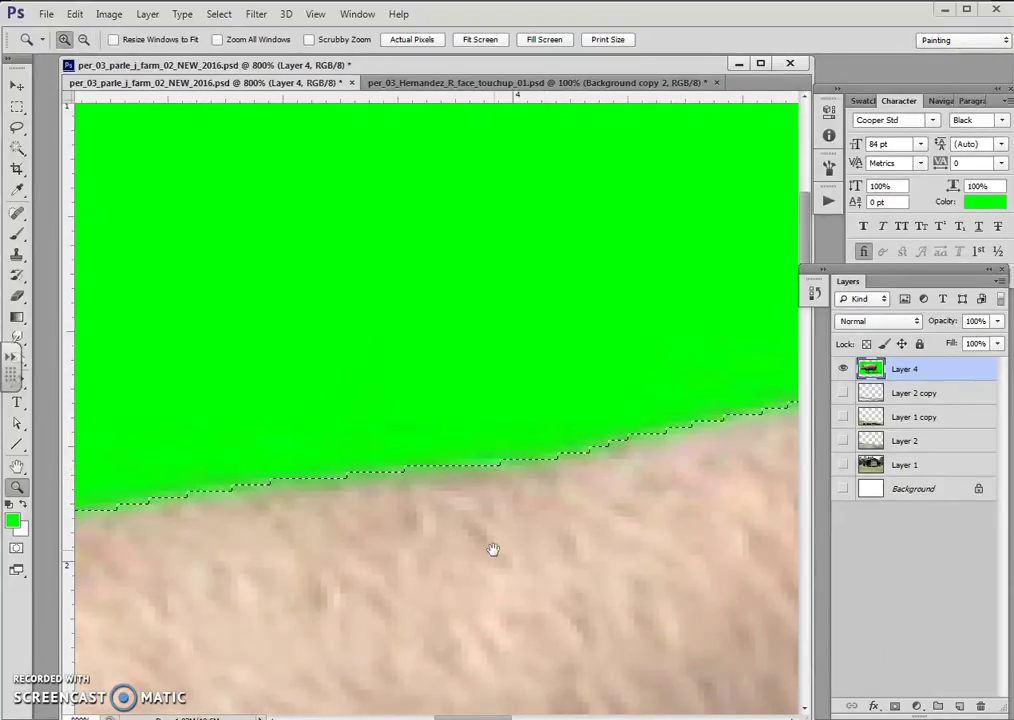
left_click_drag(493, 549, 475, 355)
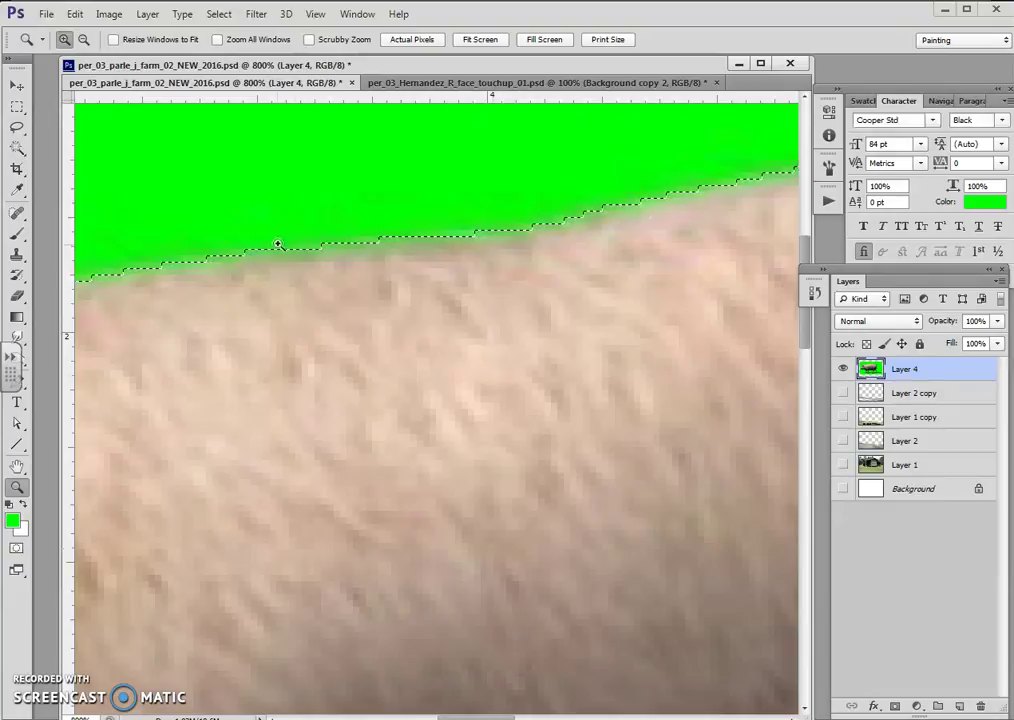
key("ctrl+d")
left_click(493, 335, "alt")
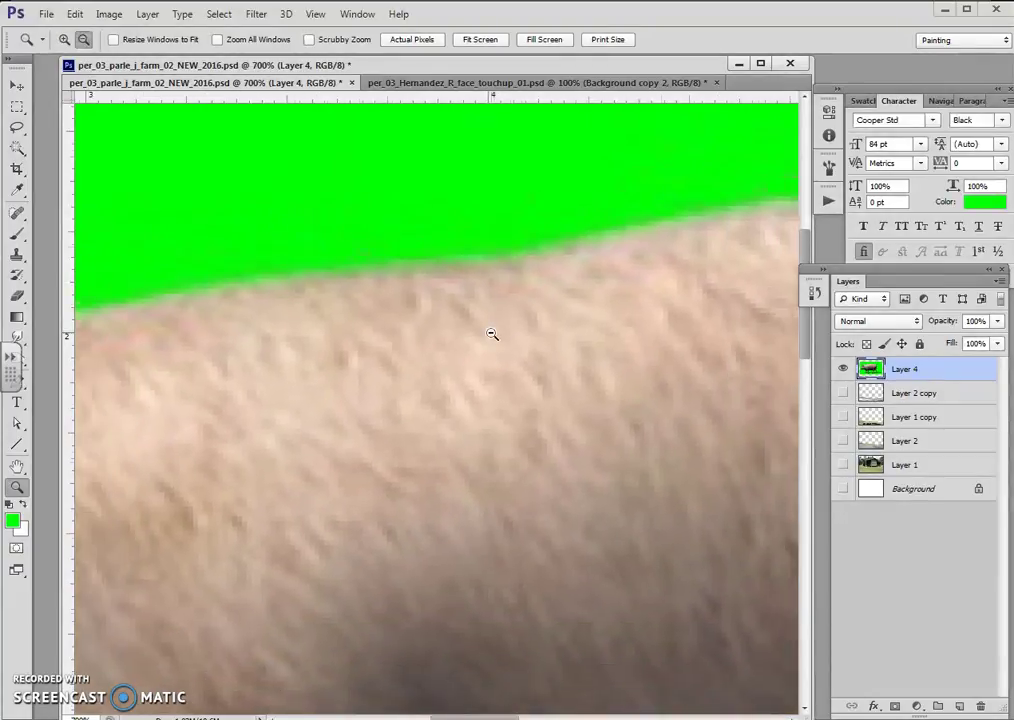
left_click(492, 334, "alt")
left_click(492, 334, "alt")
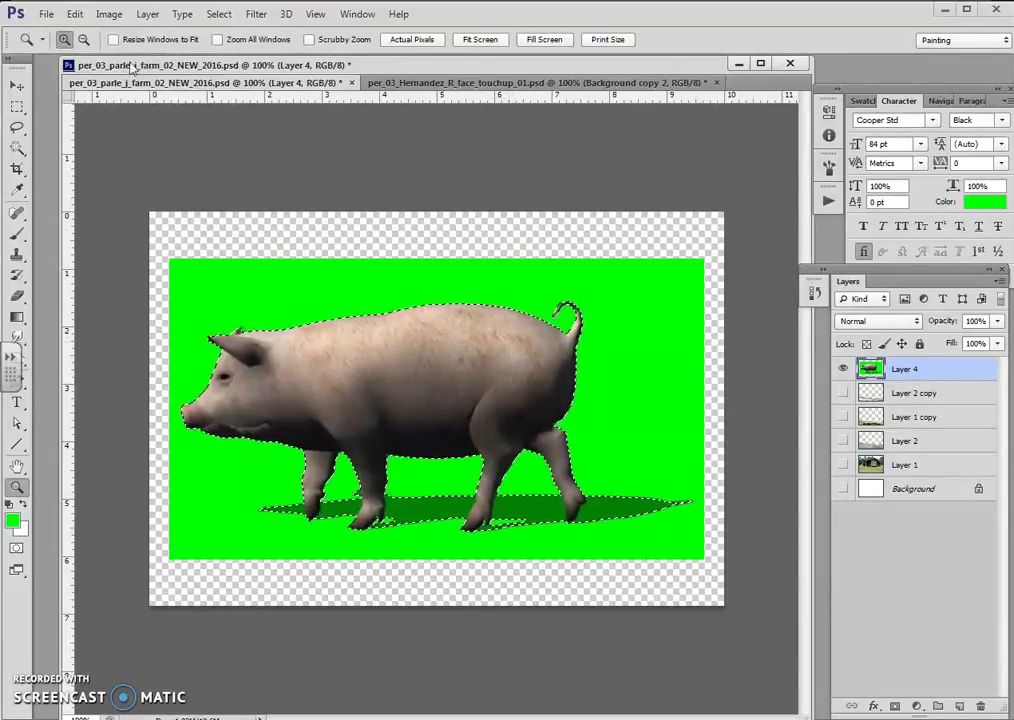
left_click(75, 14)
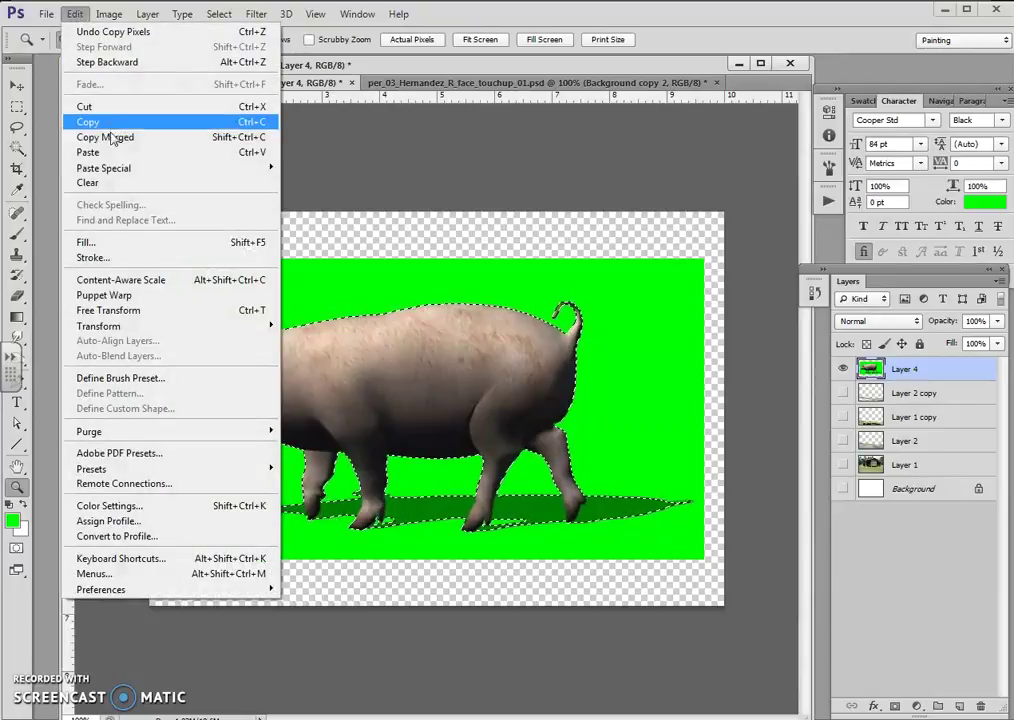
left_click(108, 123)
left_click(75, 14)
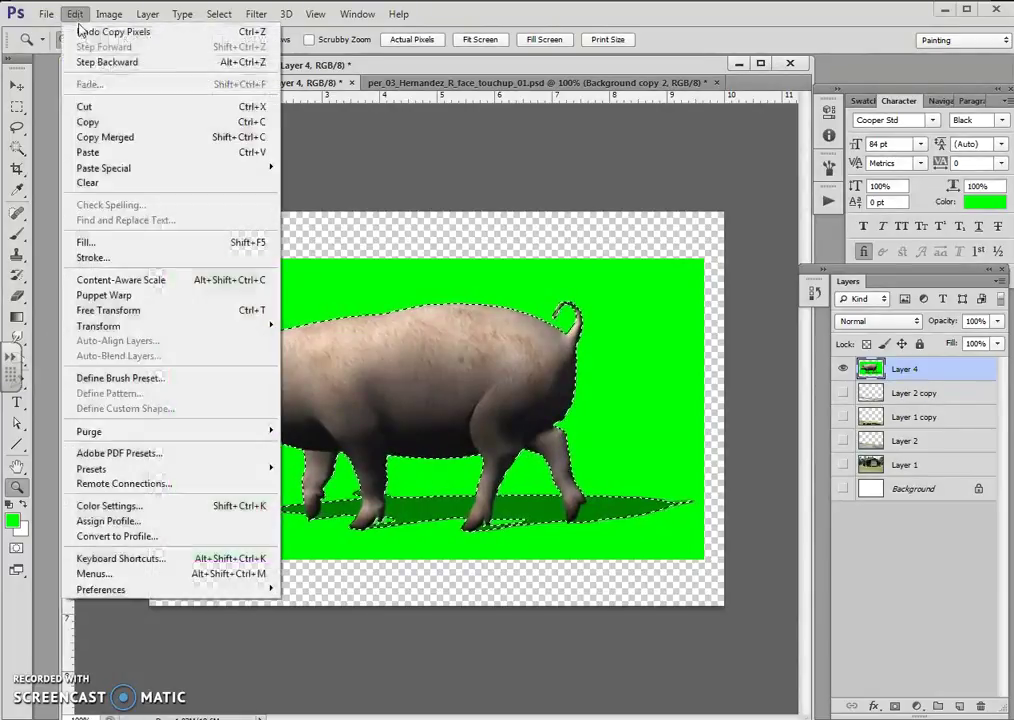
left_click(98, 155)
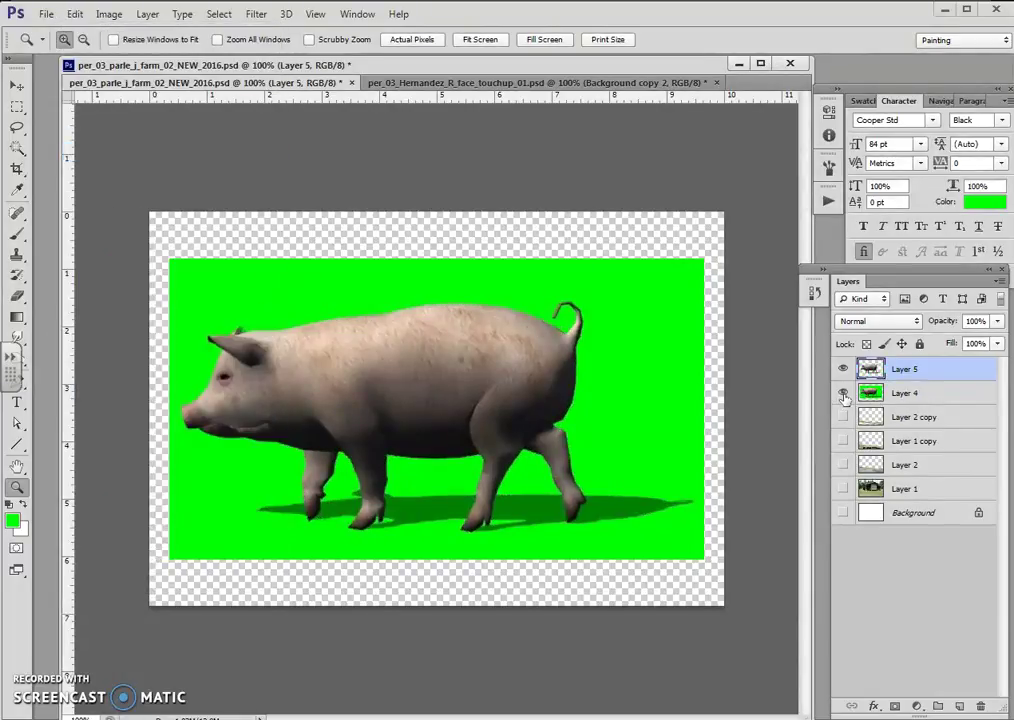
left_click(843, 394)
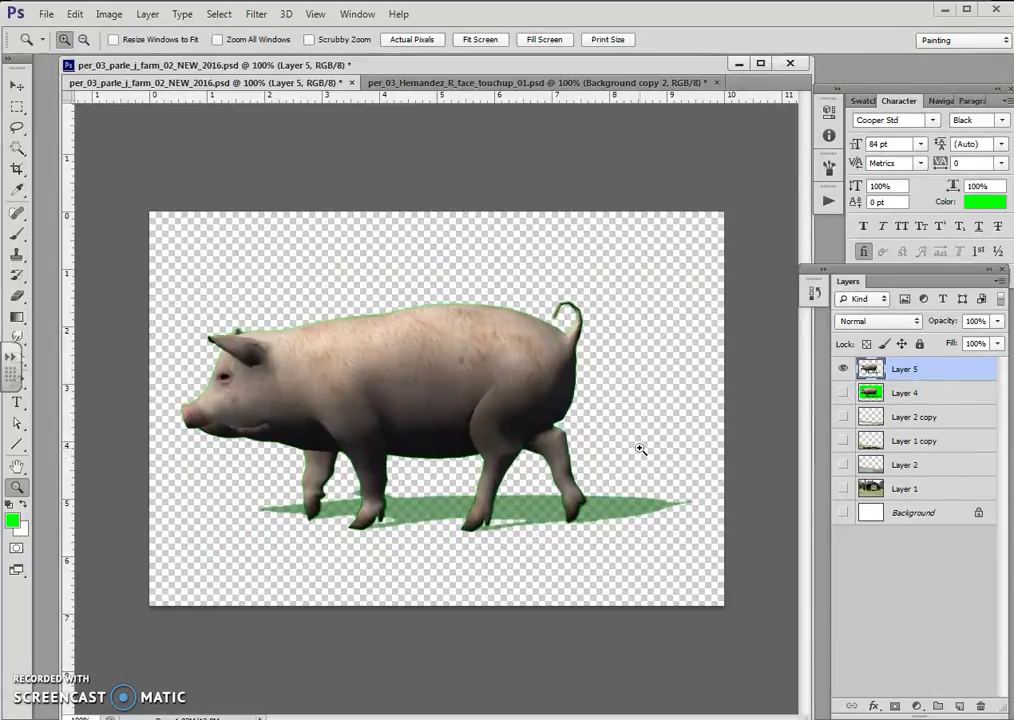
left_click(813, 293)
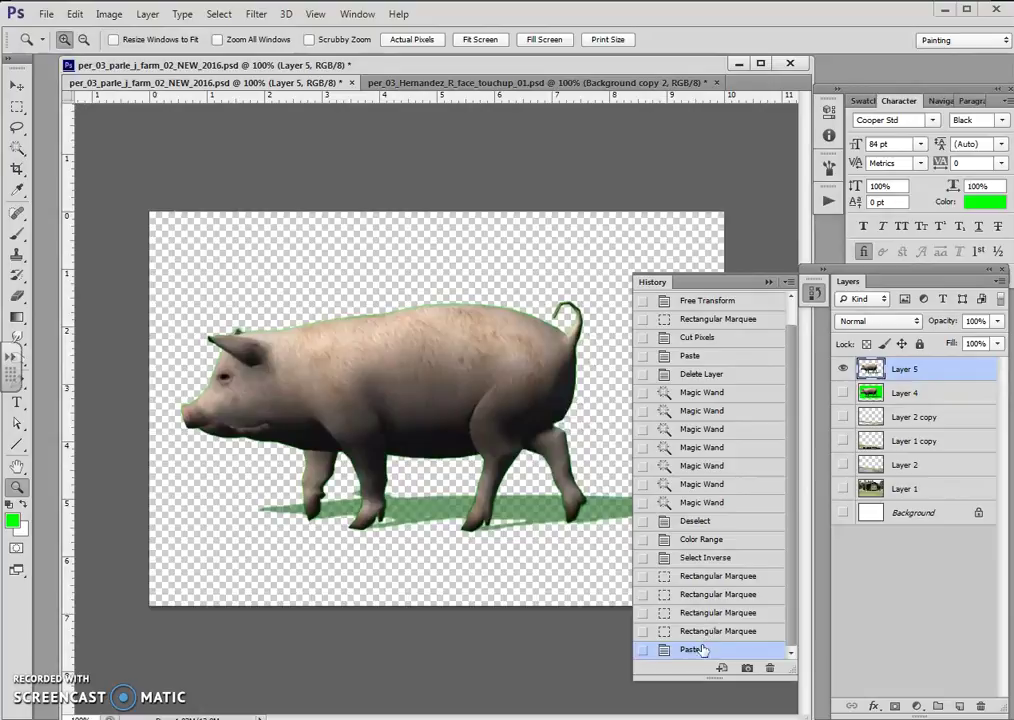
right_click(700, 650)
left_click(740, 678)
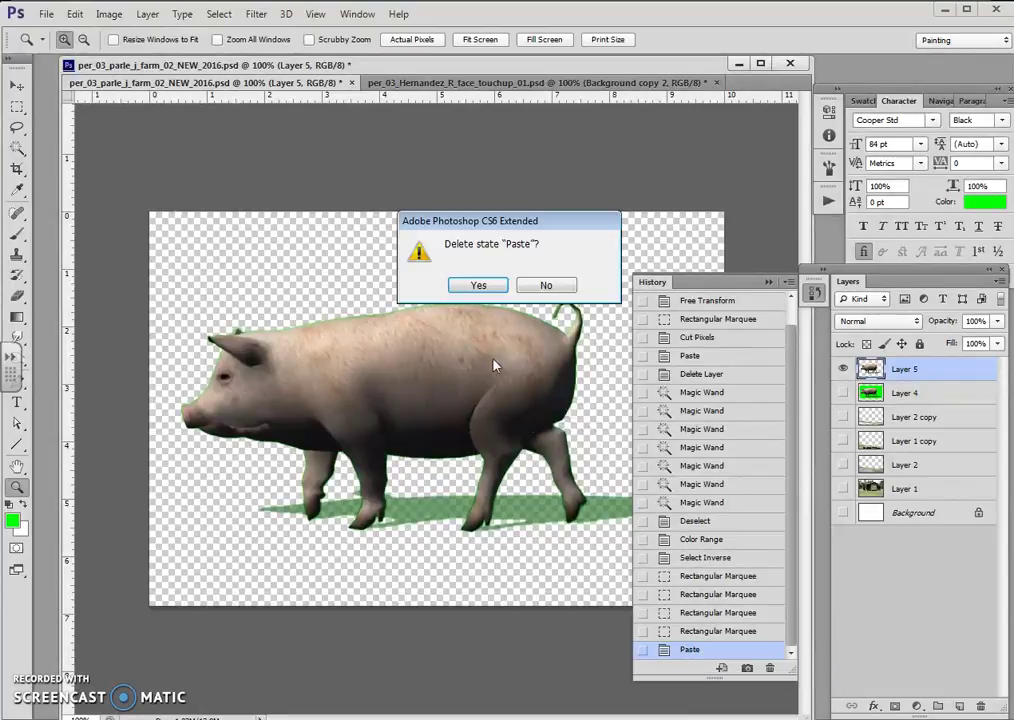
left_click(479, 286)
left_click(768, 282)
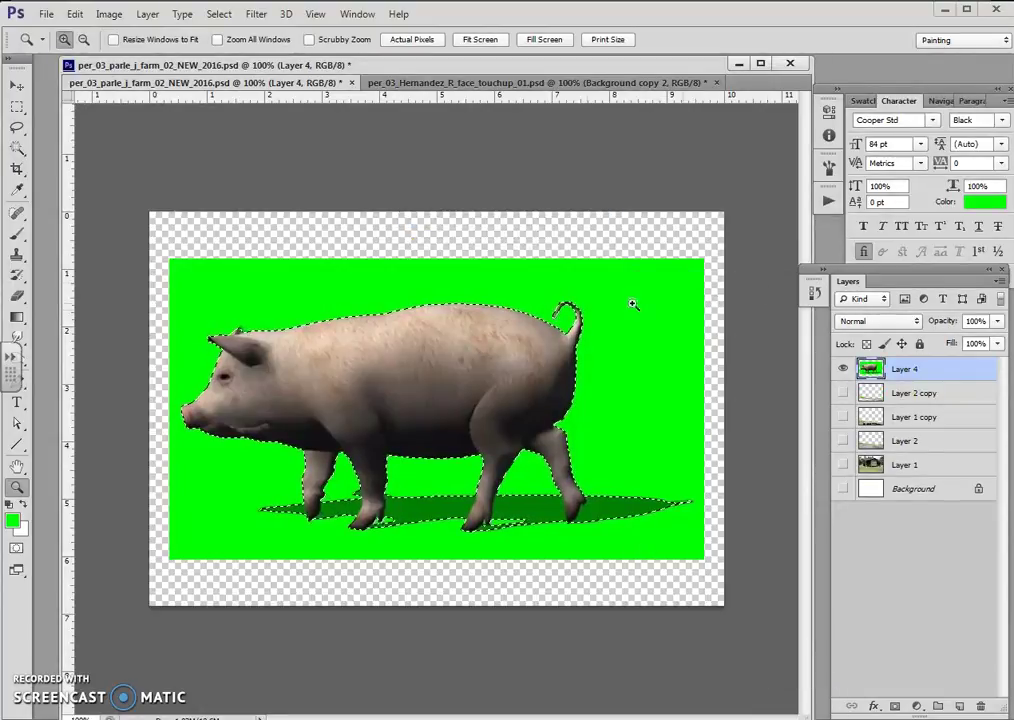
Contract the pig selection and feather its edge
left_click(218, 14)
mouse_move(232, 190)
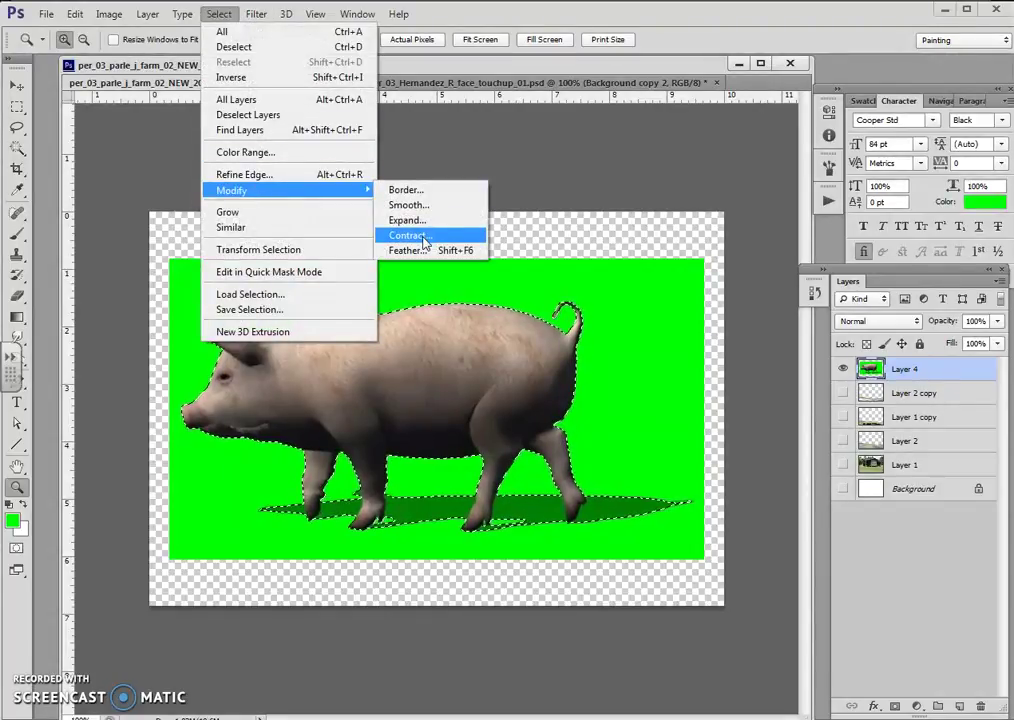
left_click(424, 236)
left_click(672, 473)
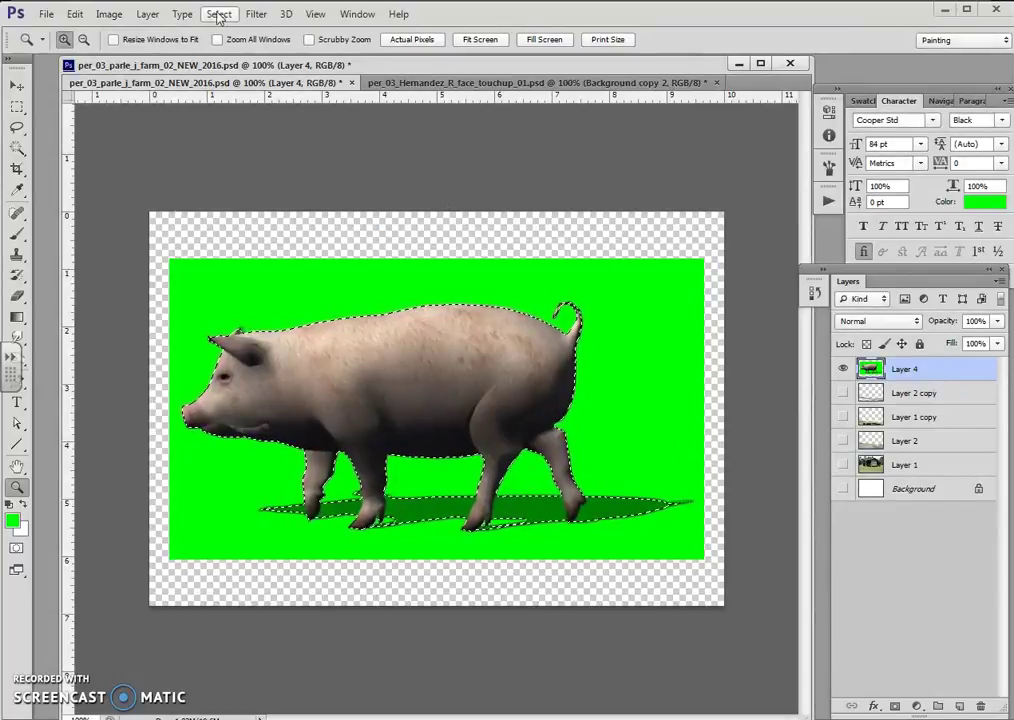
left_click(218, 14)
mouse_move(232, 190)
left_click(412, 252)
left_click(717, 320)
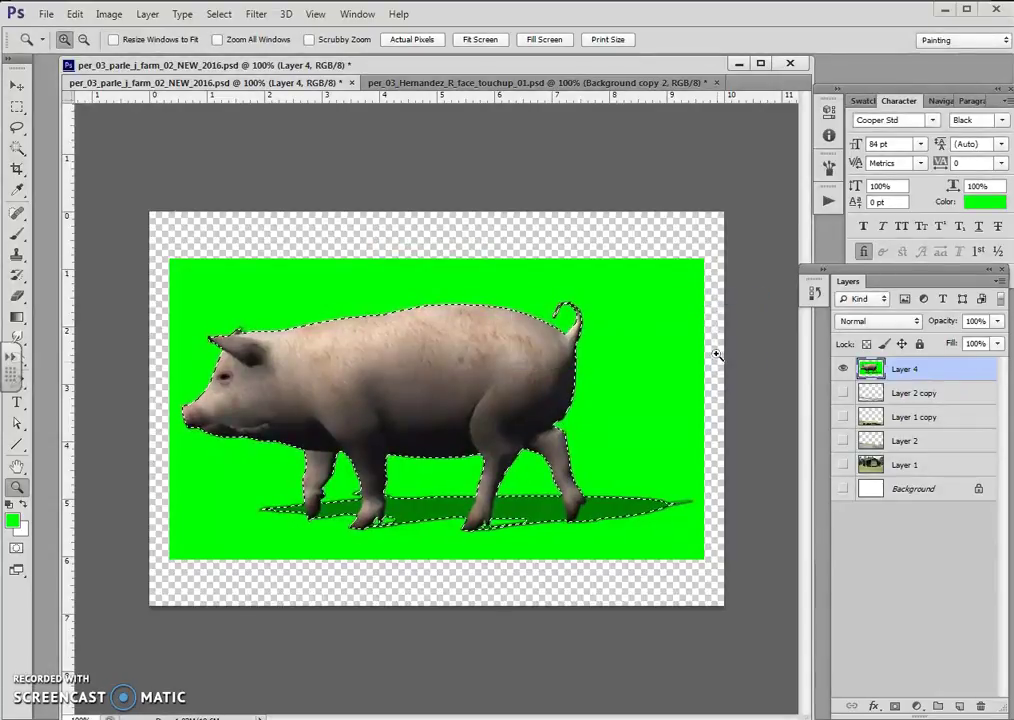
Copy the feathered pig onto Layer 5 and hide the green Layer 4
key("ctrl+j")
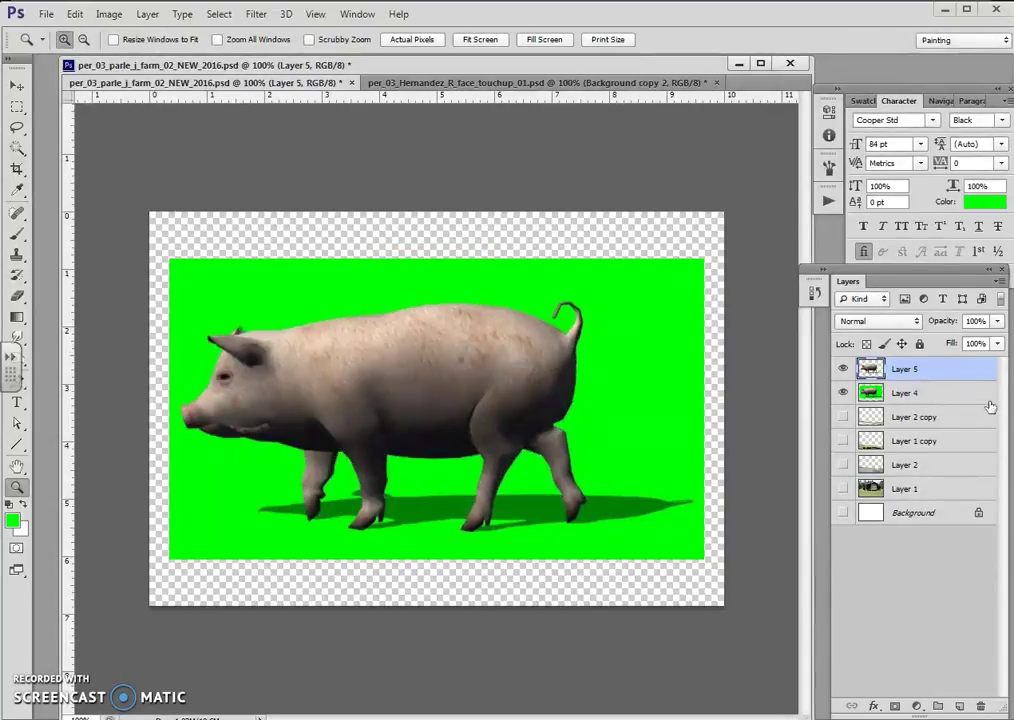
left_click(843, 393)
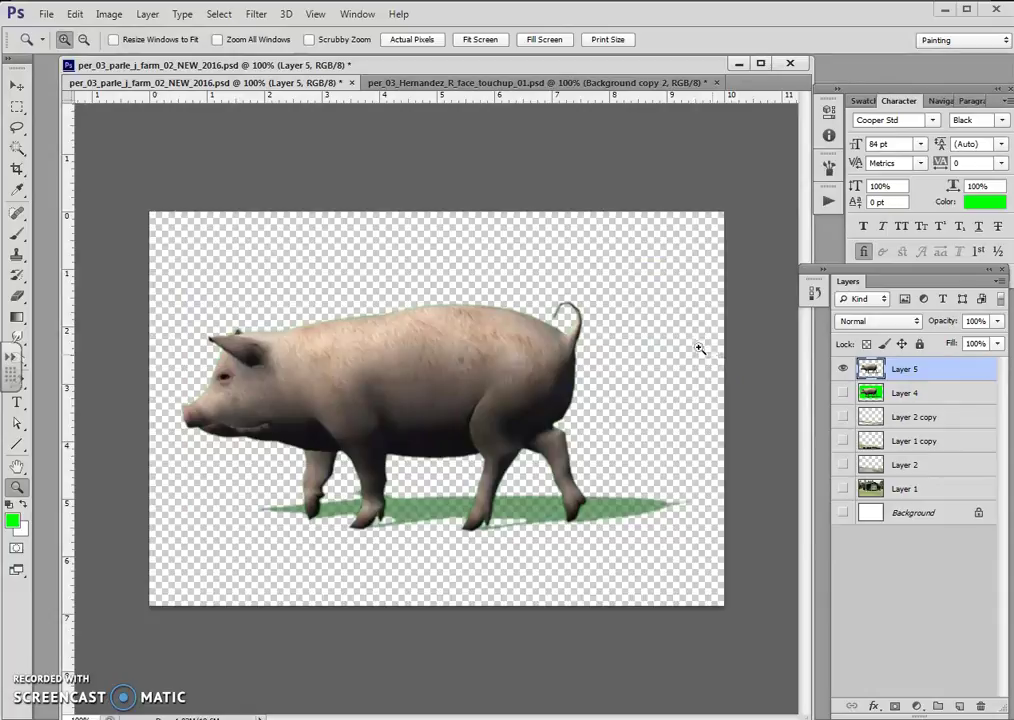
left_click(527, 389)
left_click(489, 398, "alt")
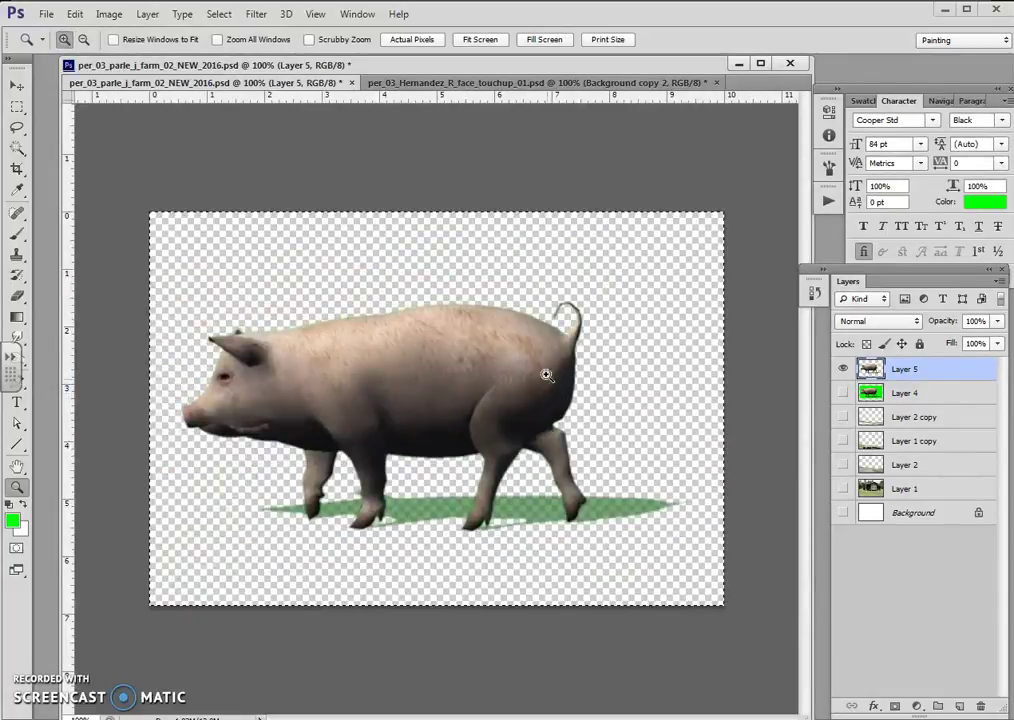
Reload the pig's outline, invert the selection and clear the pixels outside the pig
key("v")
key("ctrl+shift+d")
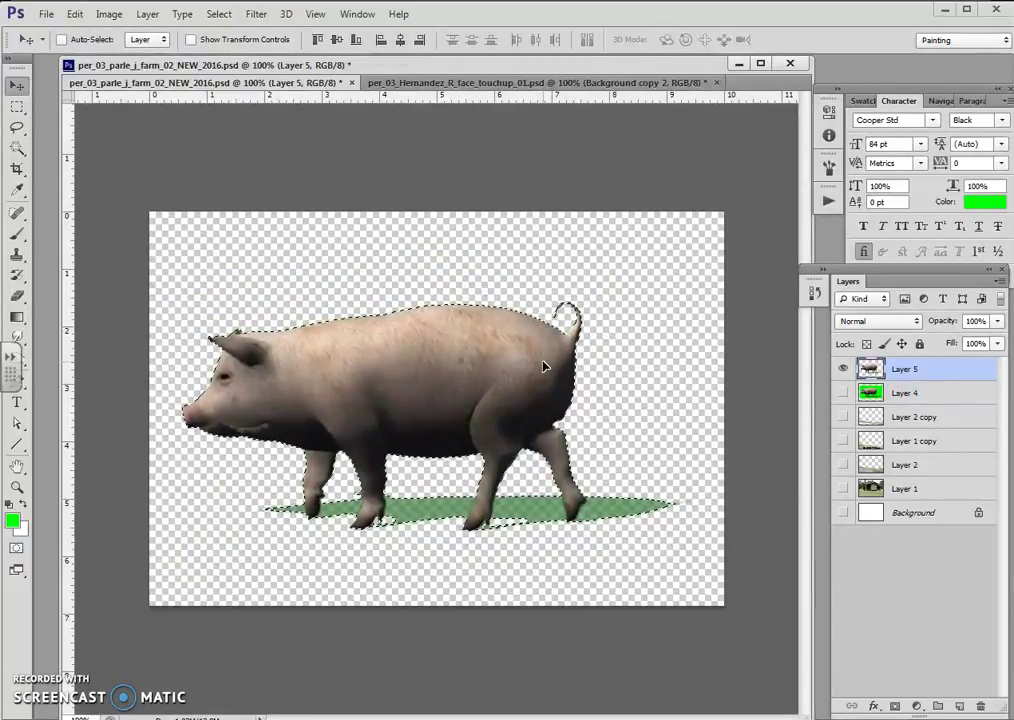
key("ctrl+d")
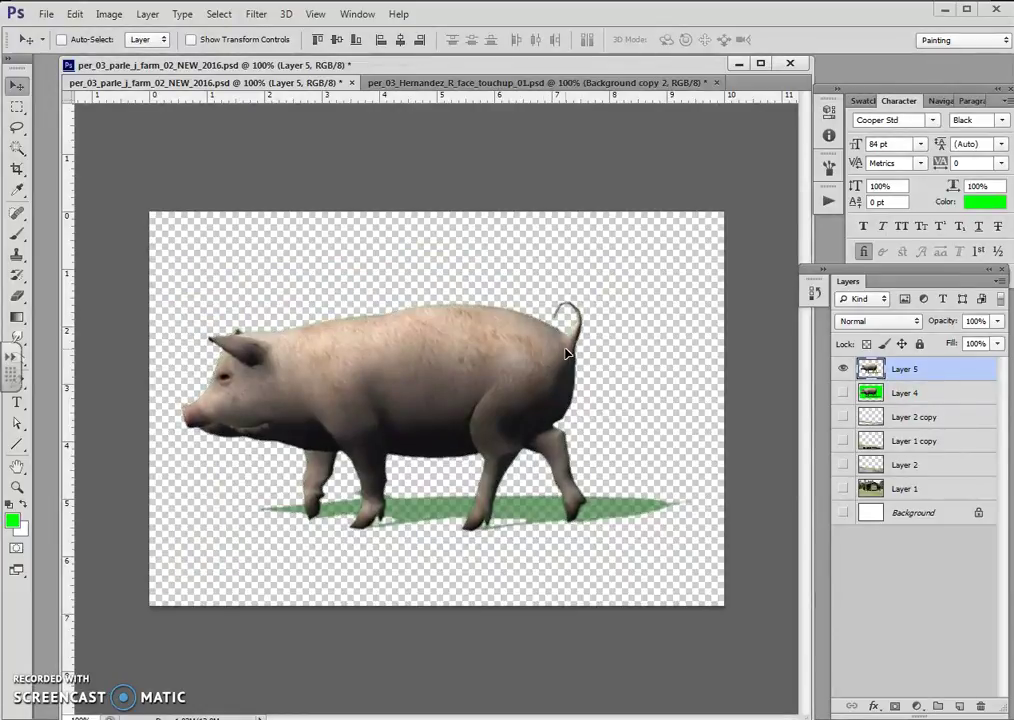
left_click(219, 14)
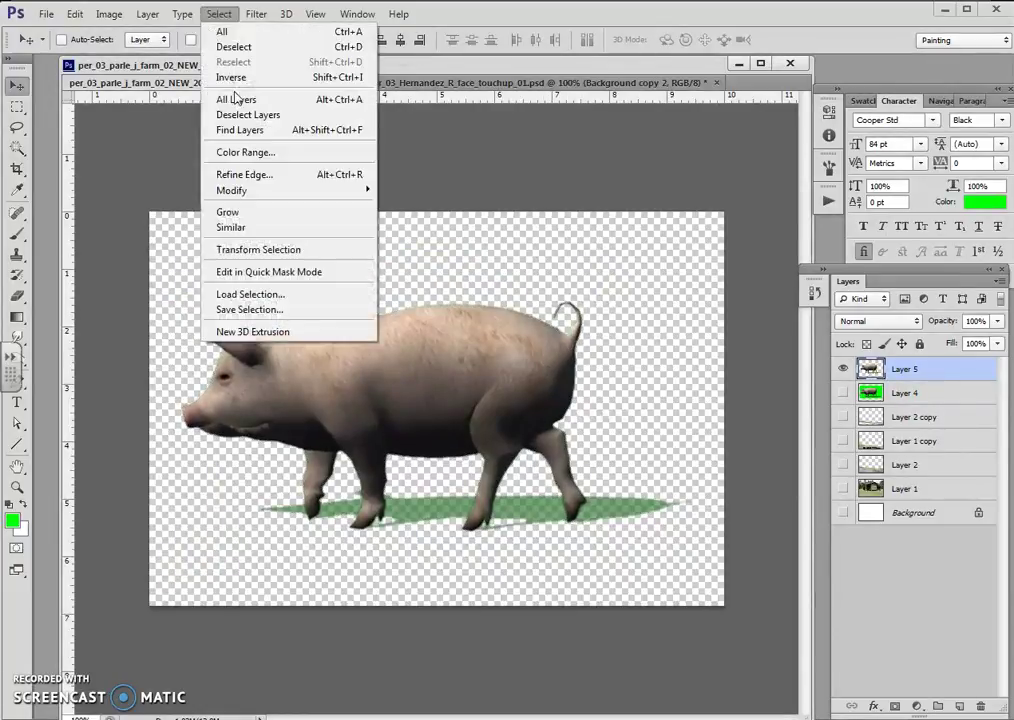
left_click(238, 79)
key("ctrl+d")
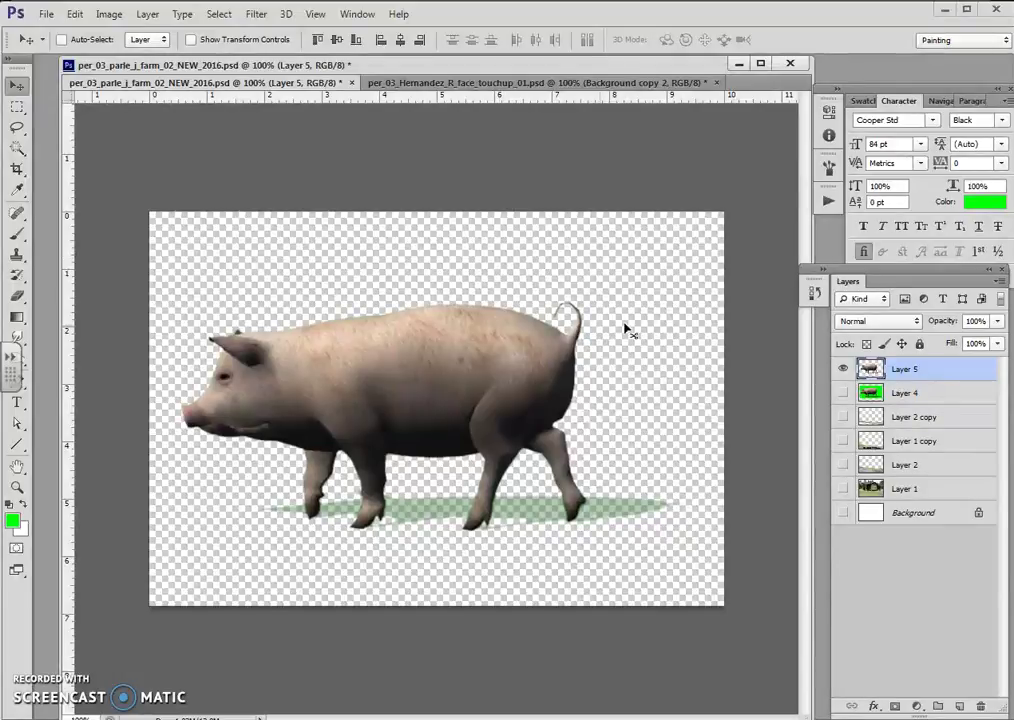
Zoom to 400% on the pig's back edge to check the feathered copy
key("z")
left_click(350, 316)
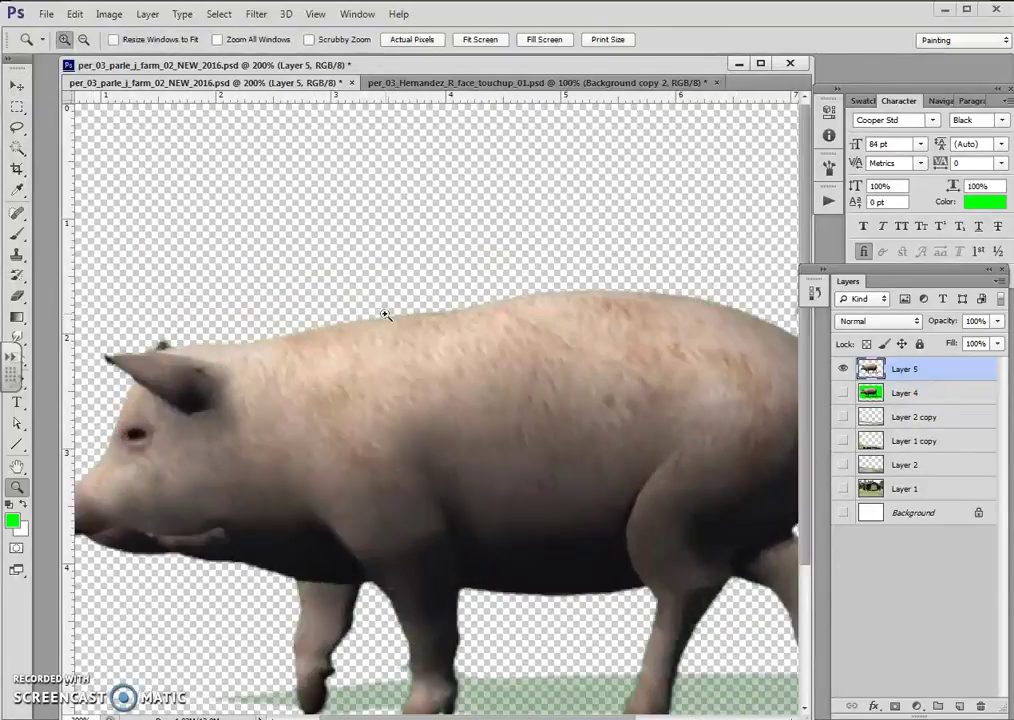
left_click(410, 313)
left_click(469, 318)
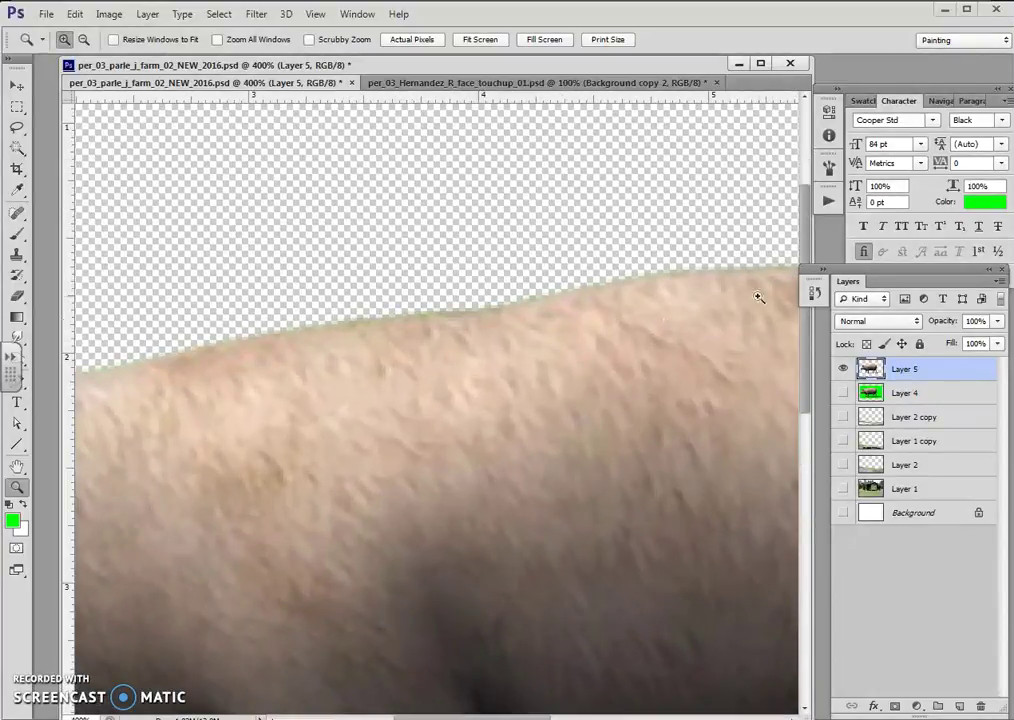
Delete the Contract history state and everything after it, then zoom out to the whole pig
left_click(812, 294)
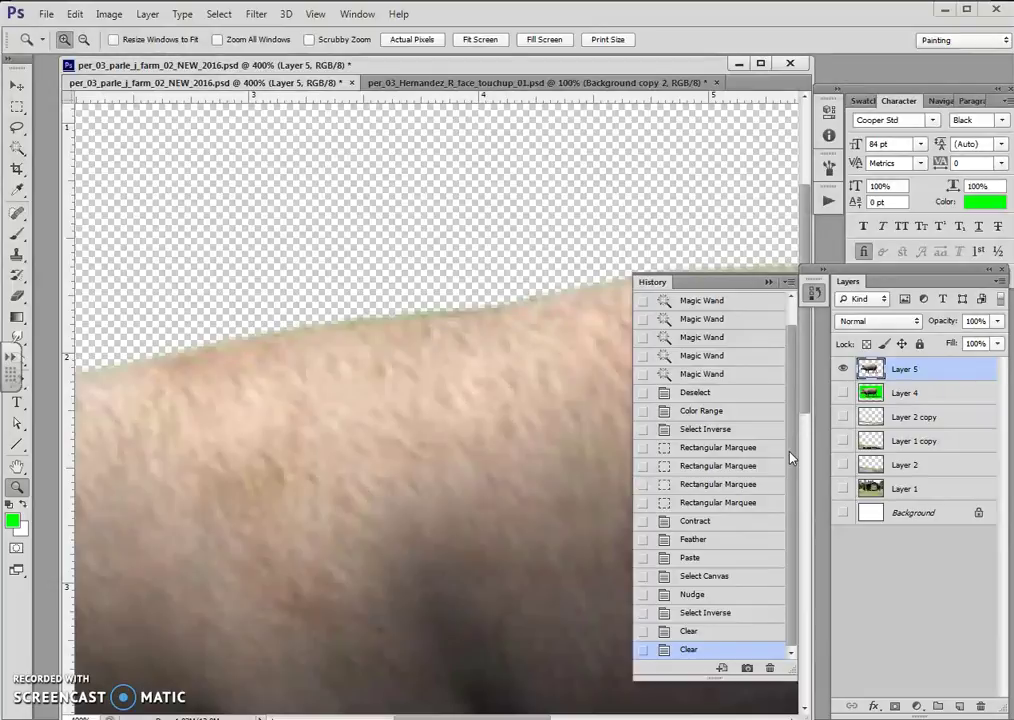
left_click(698, 521)
right_click(722, 524)
left_click(742, 553)
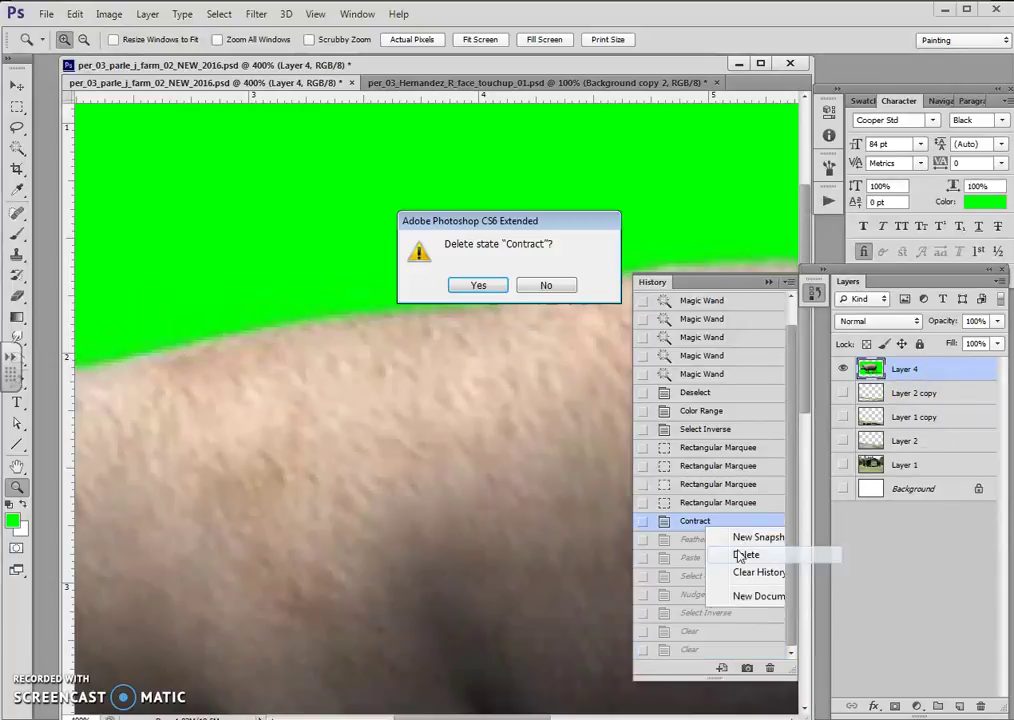
left_click(478, 285)
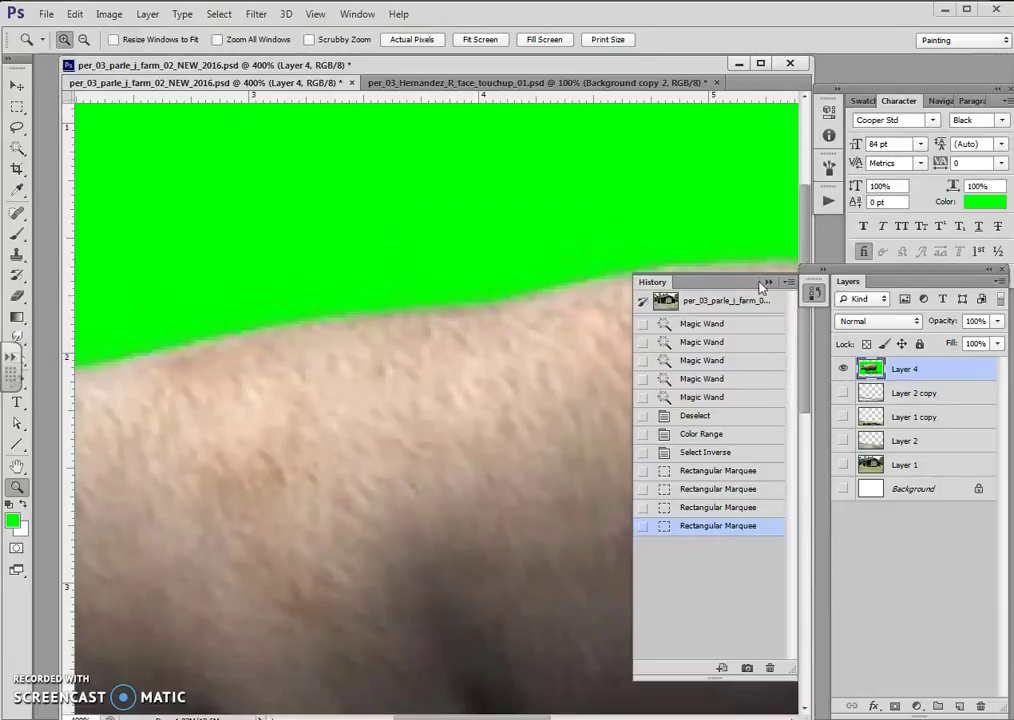
left_click(504, 357, "alt")
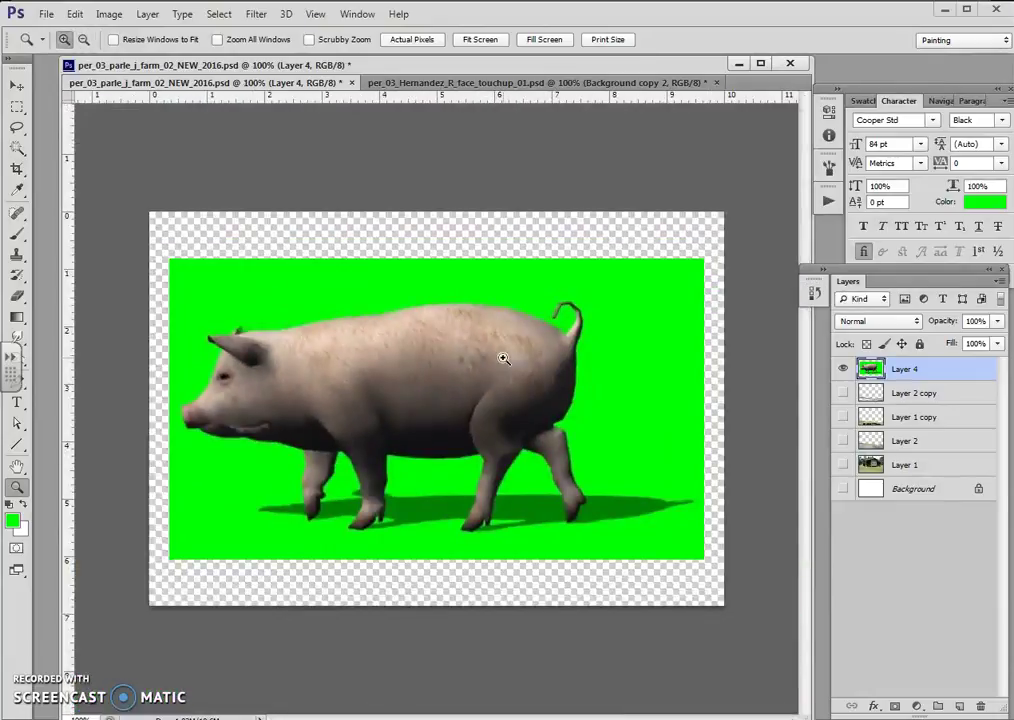
Contract and feather the pig selection again, viewing the back edge up close
left_click(412, 310)
left_click(408, 317)
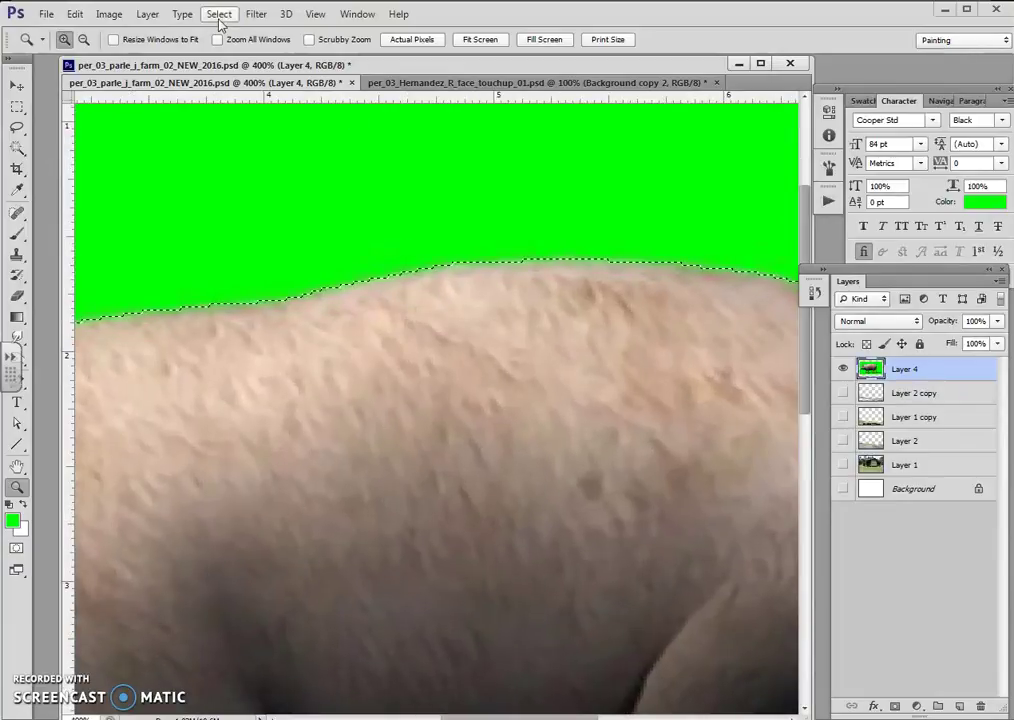
left_click(219, 14)
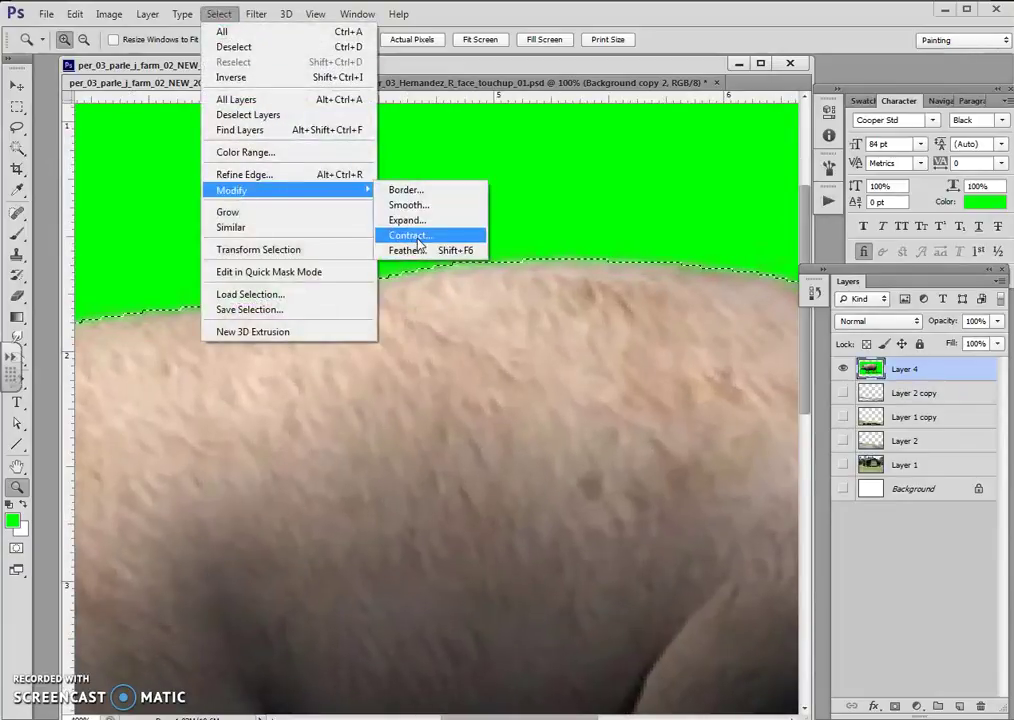
mouse_move(232, 190)
left_click(393, 232)
left_click(679, 467)
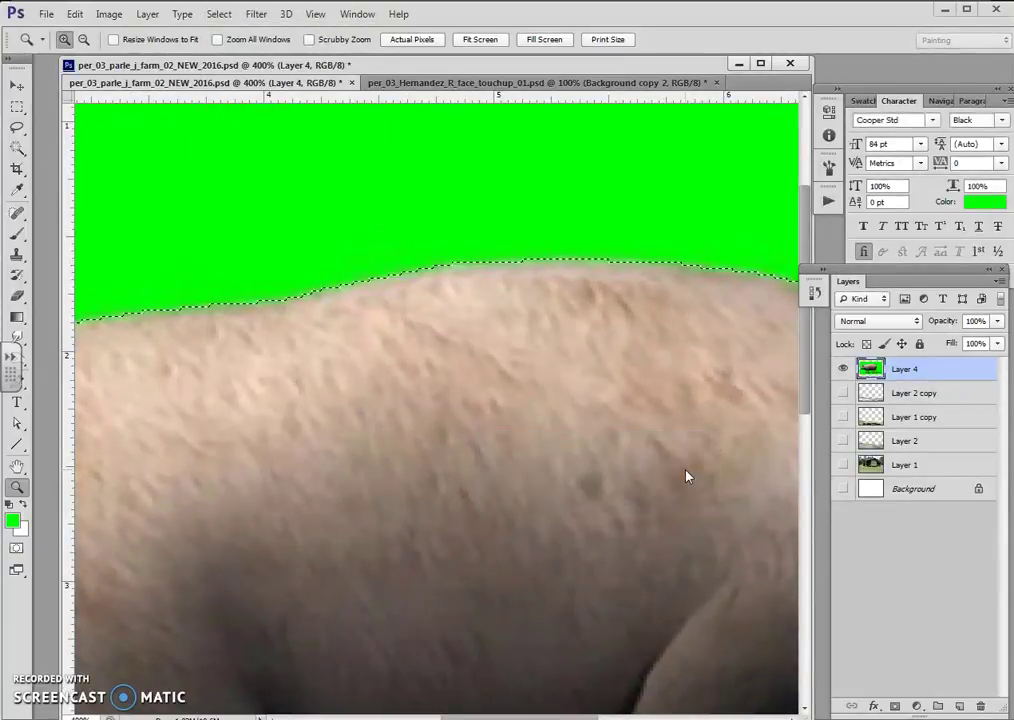
left_click(219, 14)
mouse_move(231, 190)
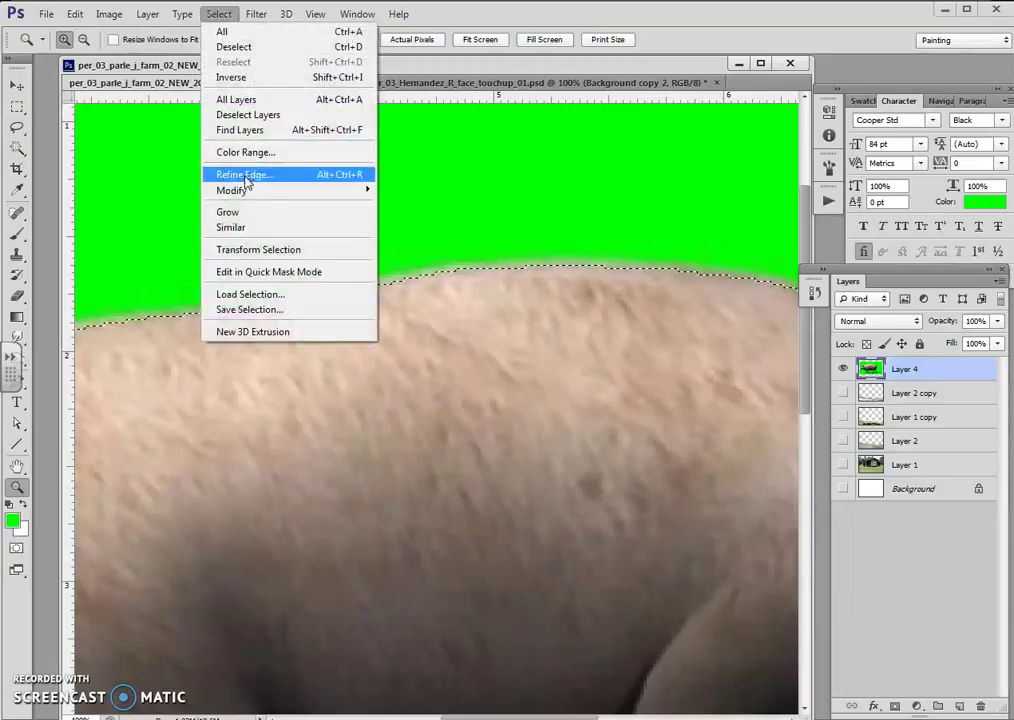
left_click(422, 251)
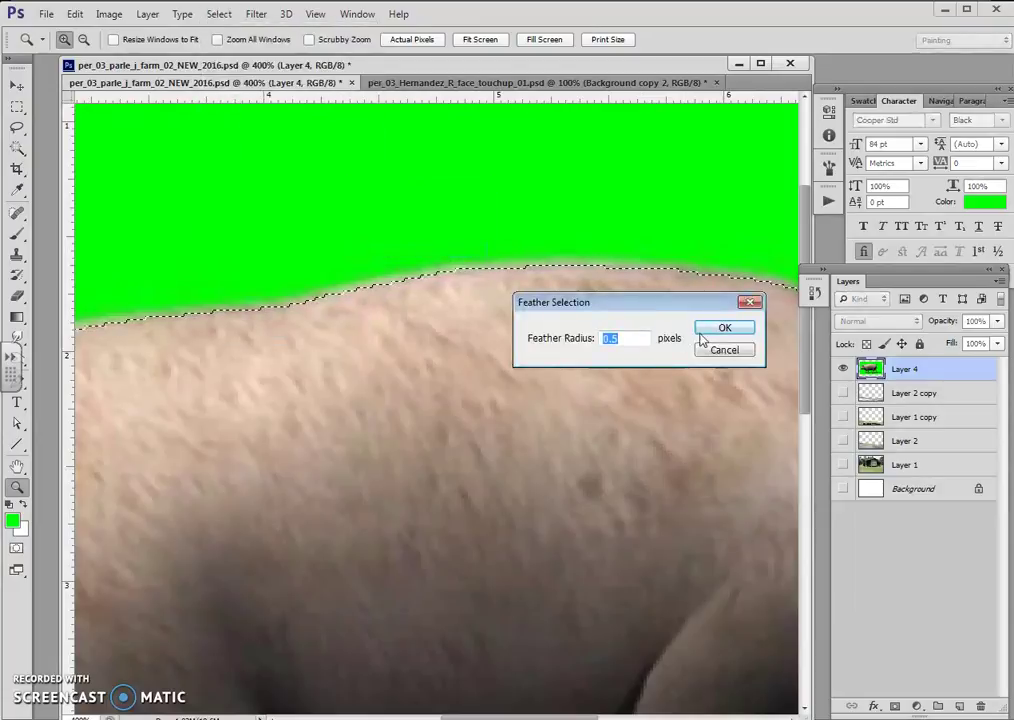
left_click(718, 324)
Copy the pig and its shadow onto Layer 5, hide Layer 4, and check the edges
left_click(538, 382)
left_click(538, 382)
left_click(538, 382)
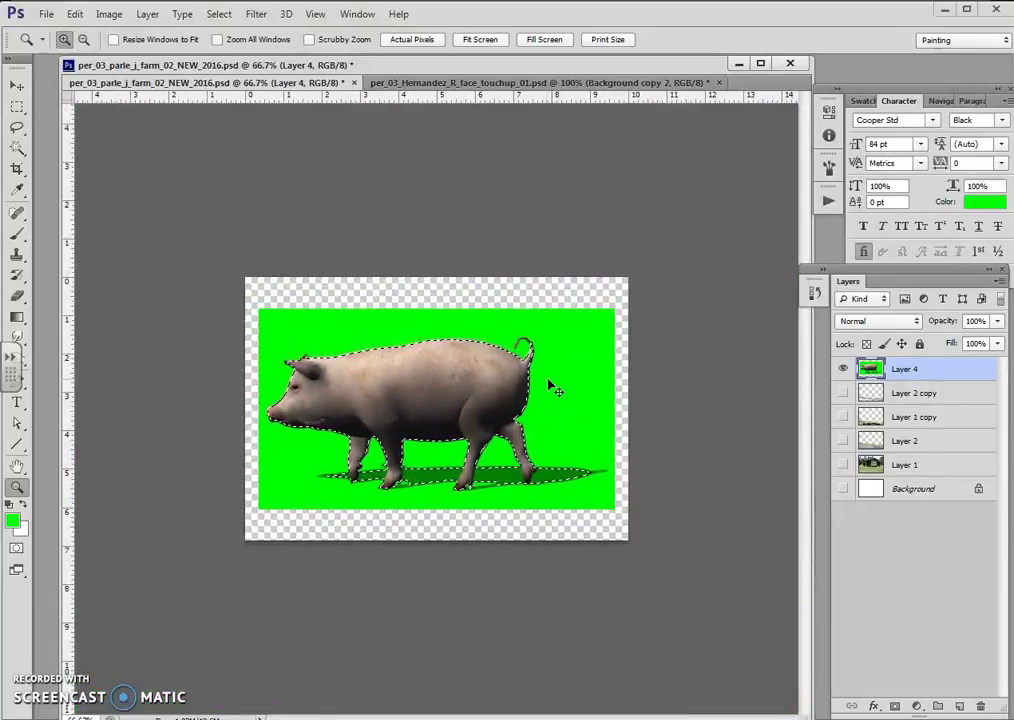
key("ctrl+j")
left_click(843, 393)
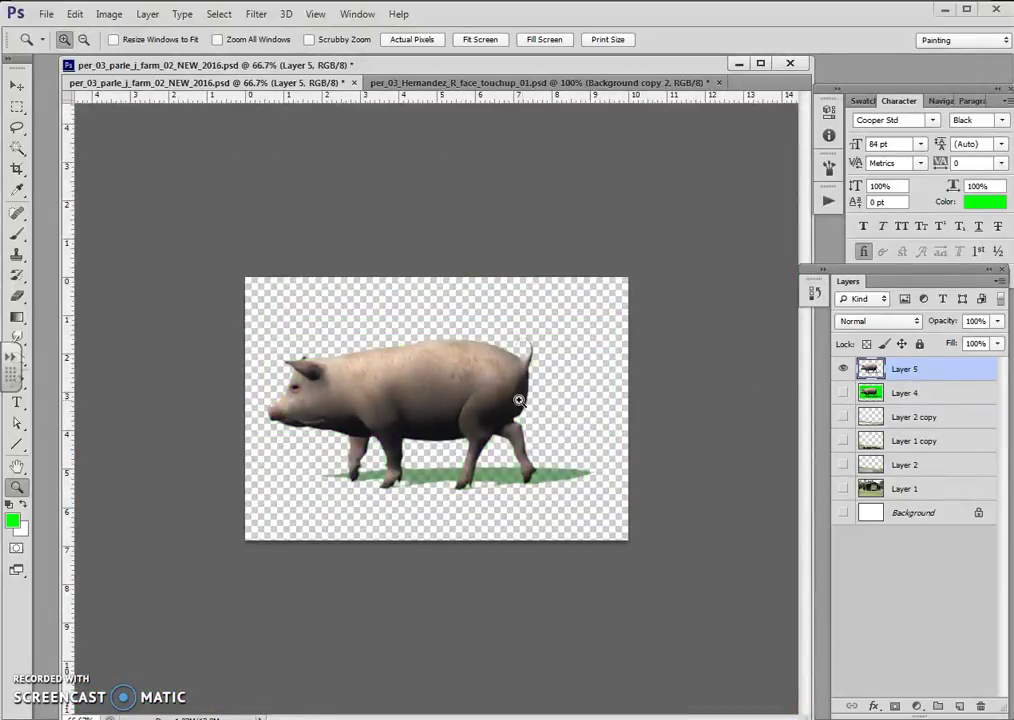
left_click(519, 400)
left_click(514, 411, "alt")
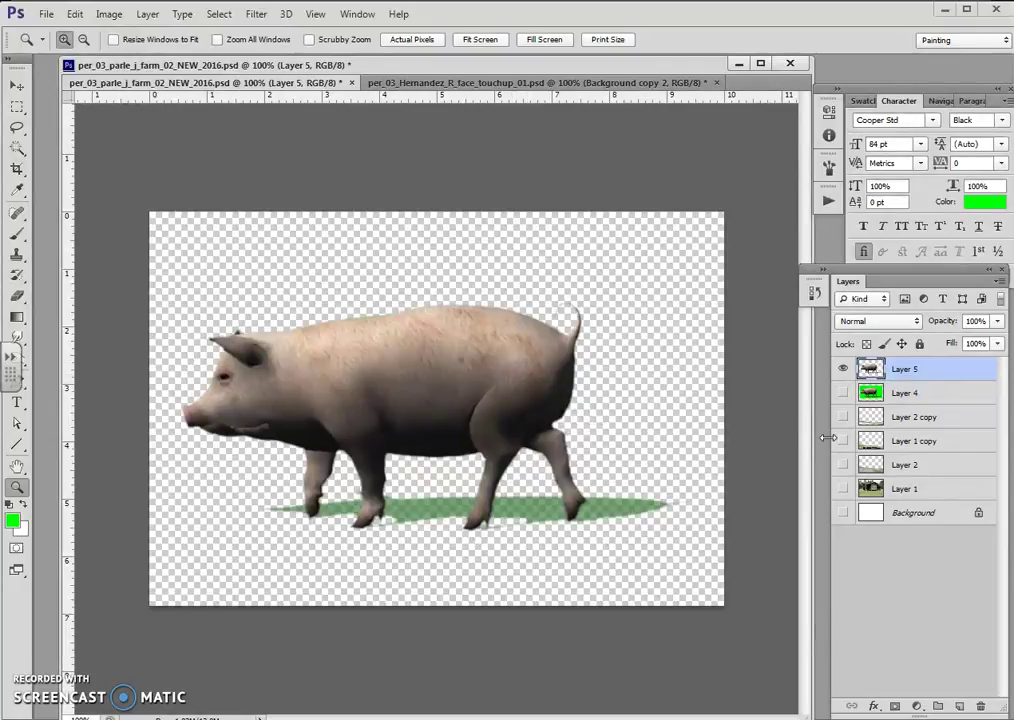
Show the farm photo layer and scale the pig down to about 25%
left_click(844, 489)
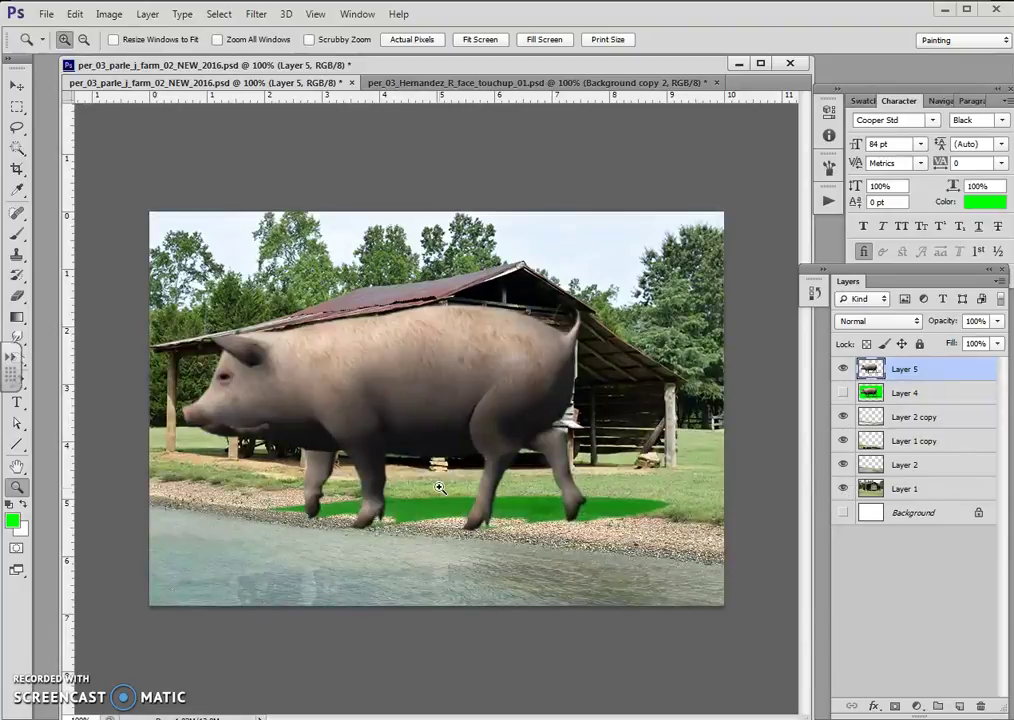
key("ctrl+t")
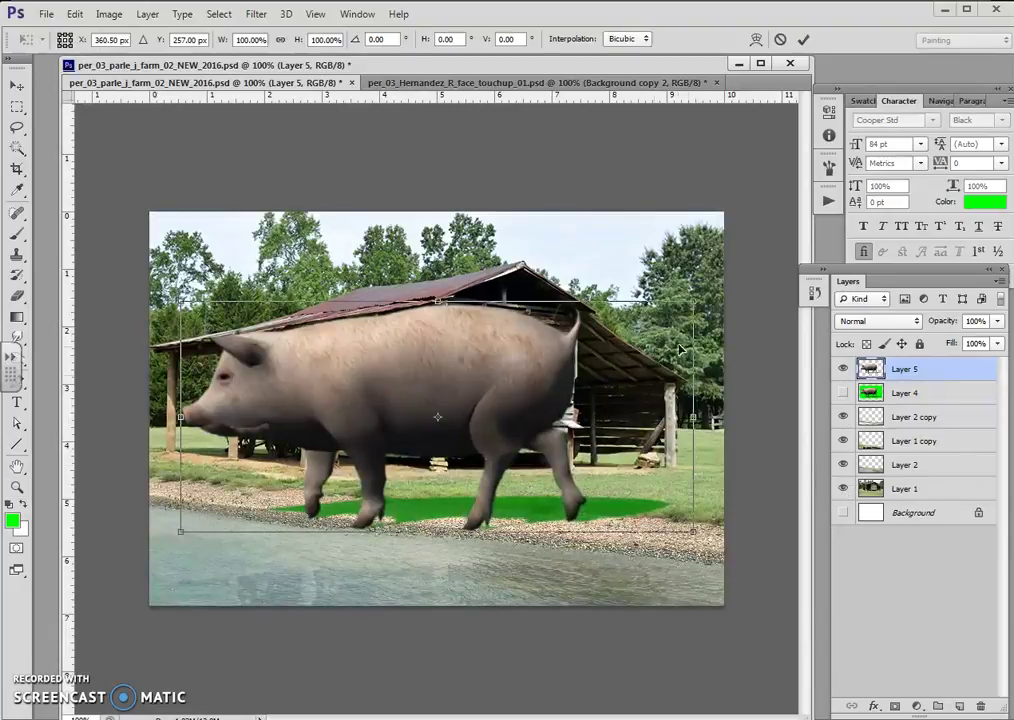
mouse_move(694, 300)
left_mouse_down()
mouse_move(358, 454)
mouse_move(410, 463)
mouse_move(358, 453)
left_mouse_up()
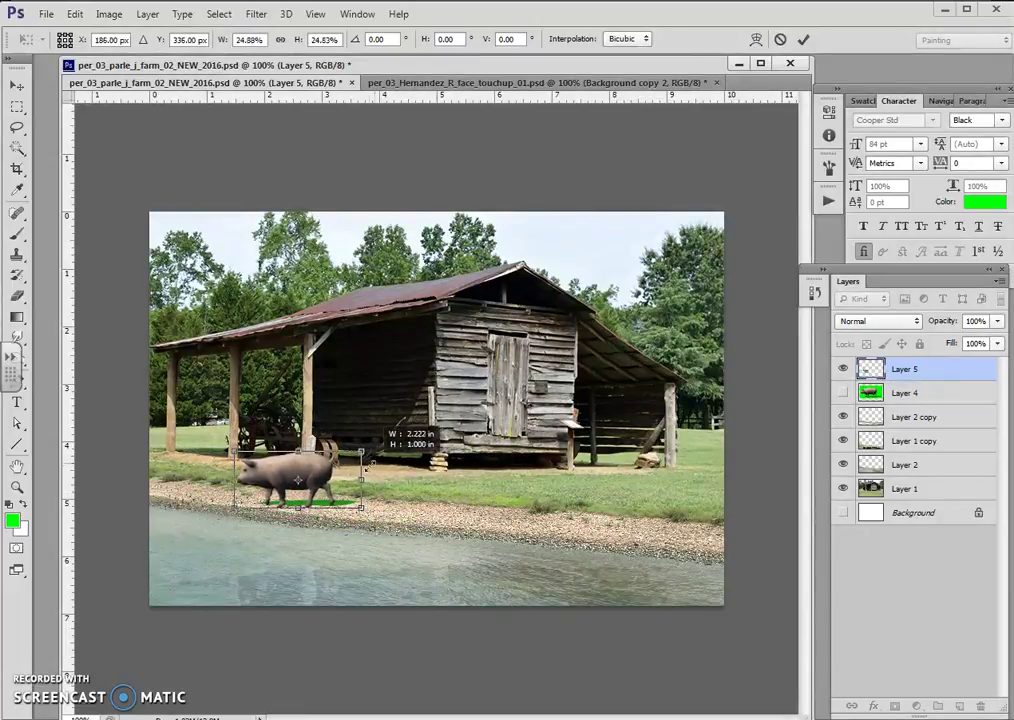
key("Return")
Flip the pig horizontally so it faces right, then zoom in on it
key("z")
left_click(74, 15)
mouse_move(98, 326)
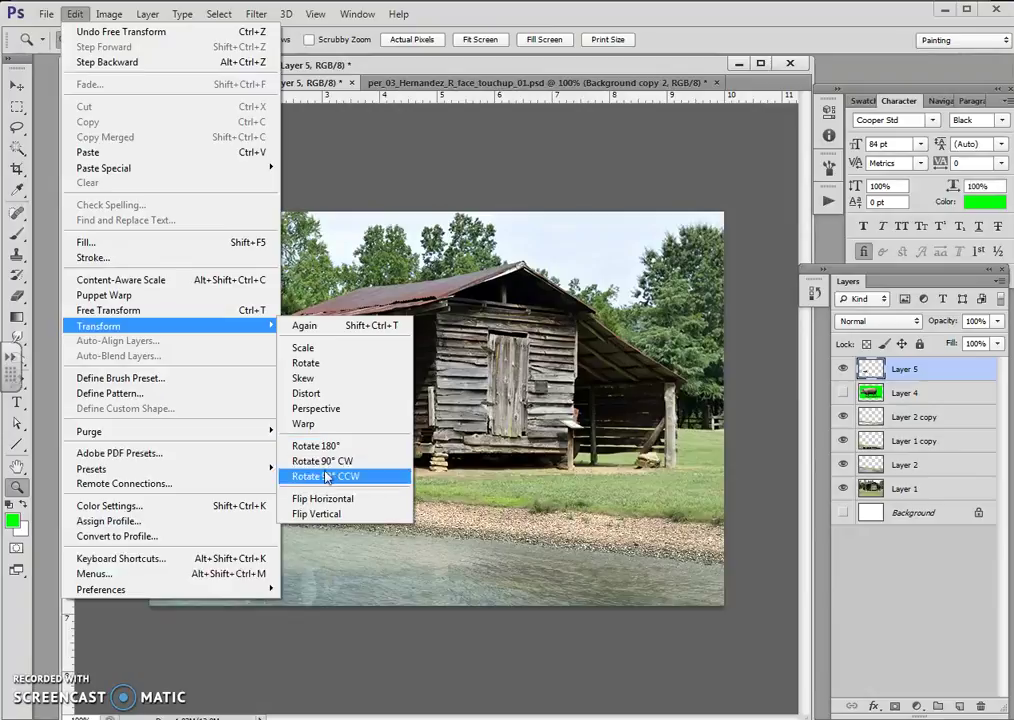
left_click(324, 499)
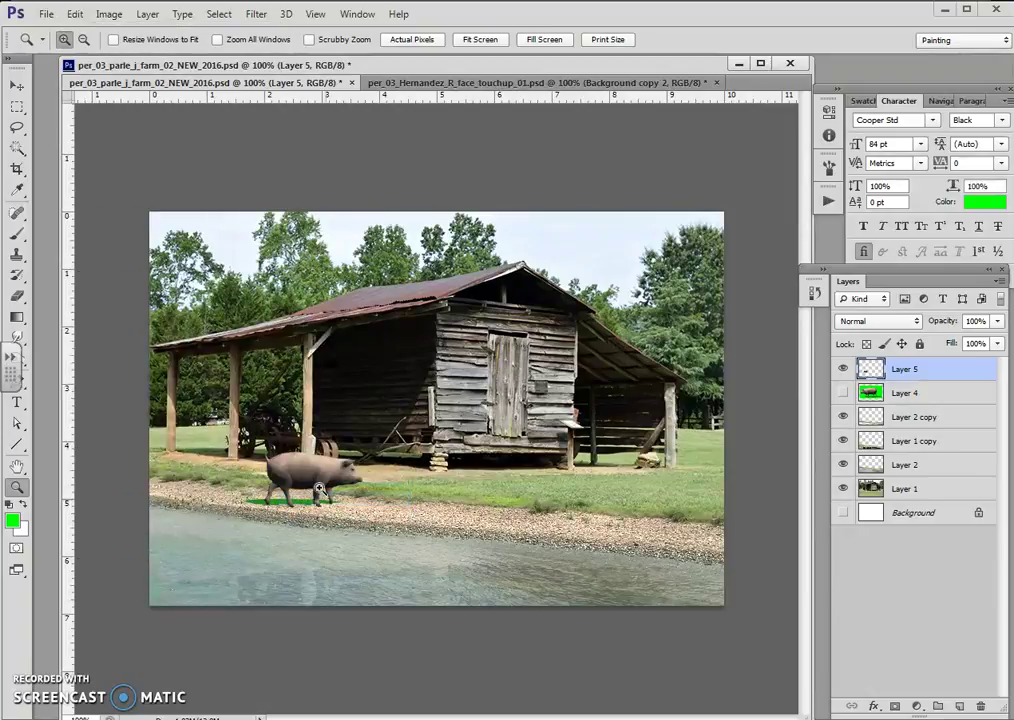
key("v")
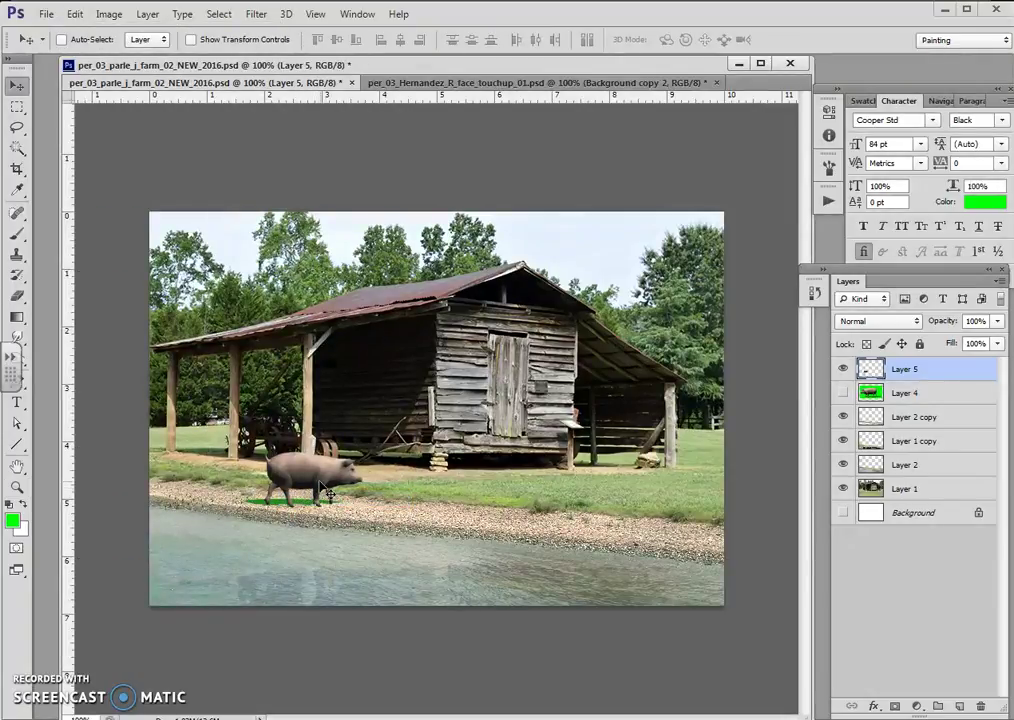
key("z")
left_click(320, 482)
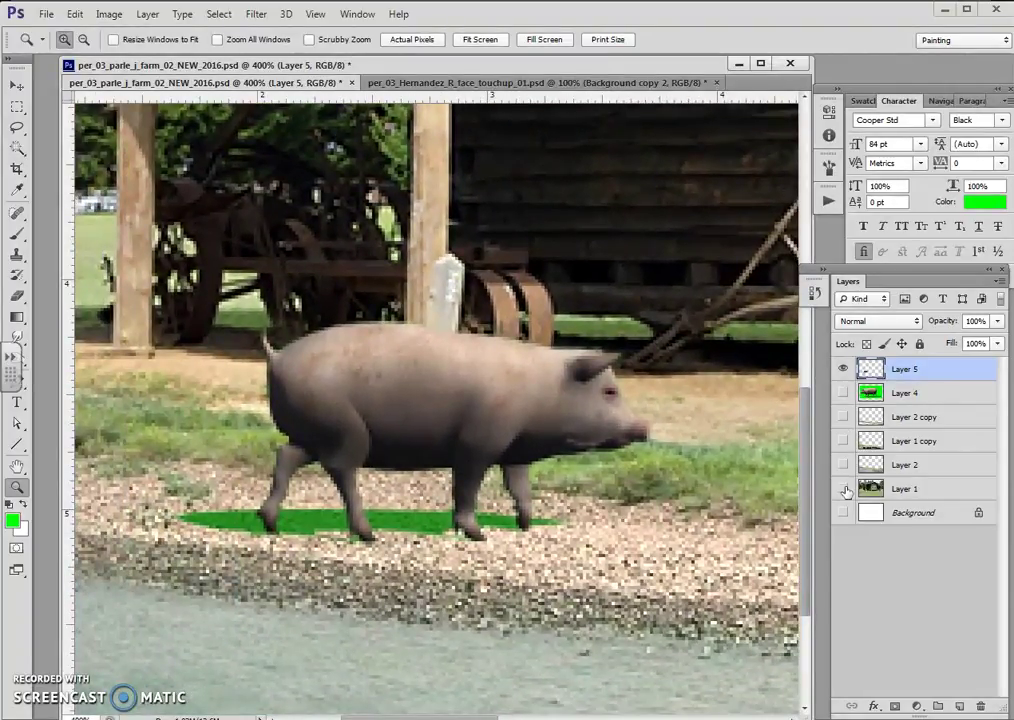
Hide the farm layer and select the pig's green shadow with Color Range
left_click(844, 489)
left_click(219, 14)
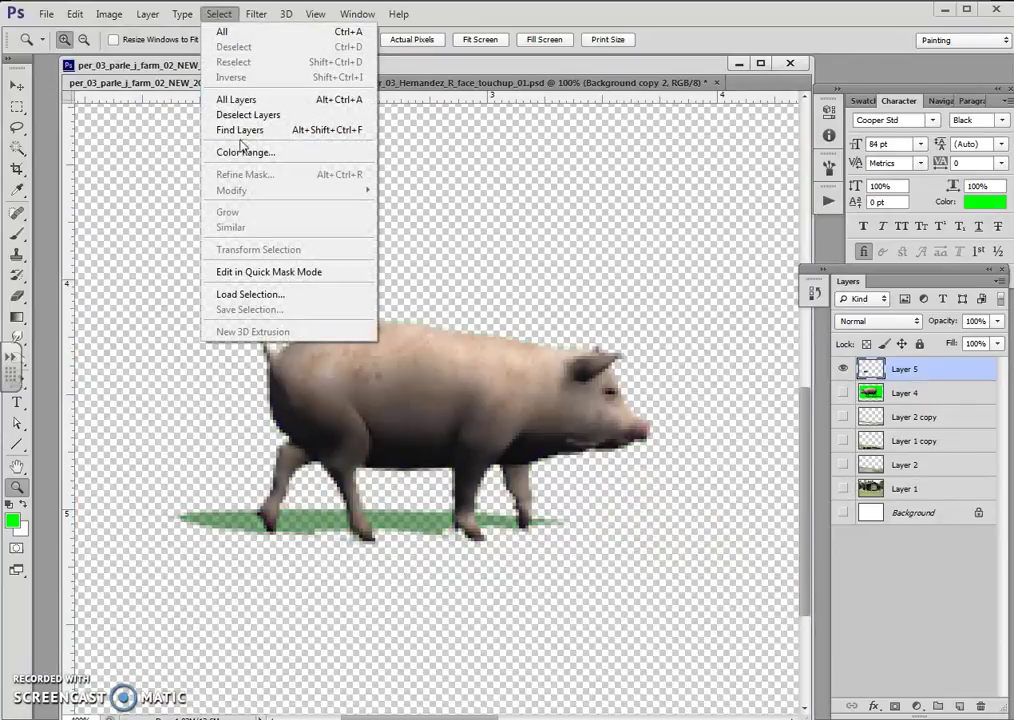
left_click(228, 152)
left_click(312, 520)
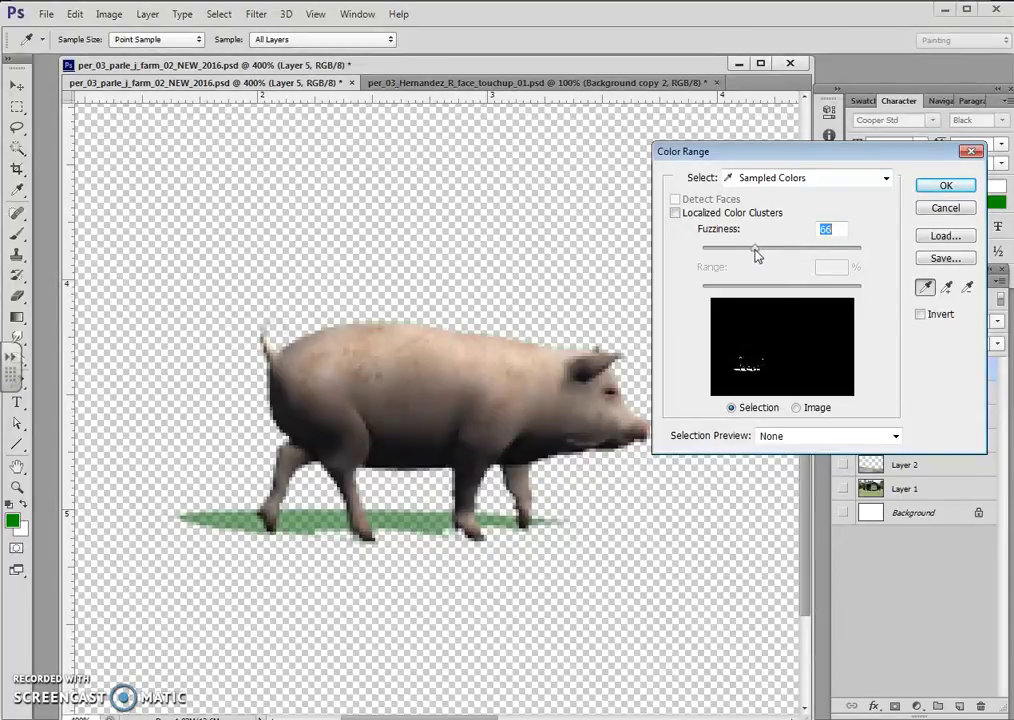
left_click(945, 186)
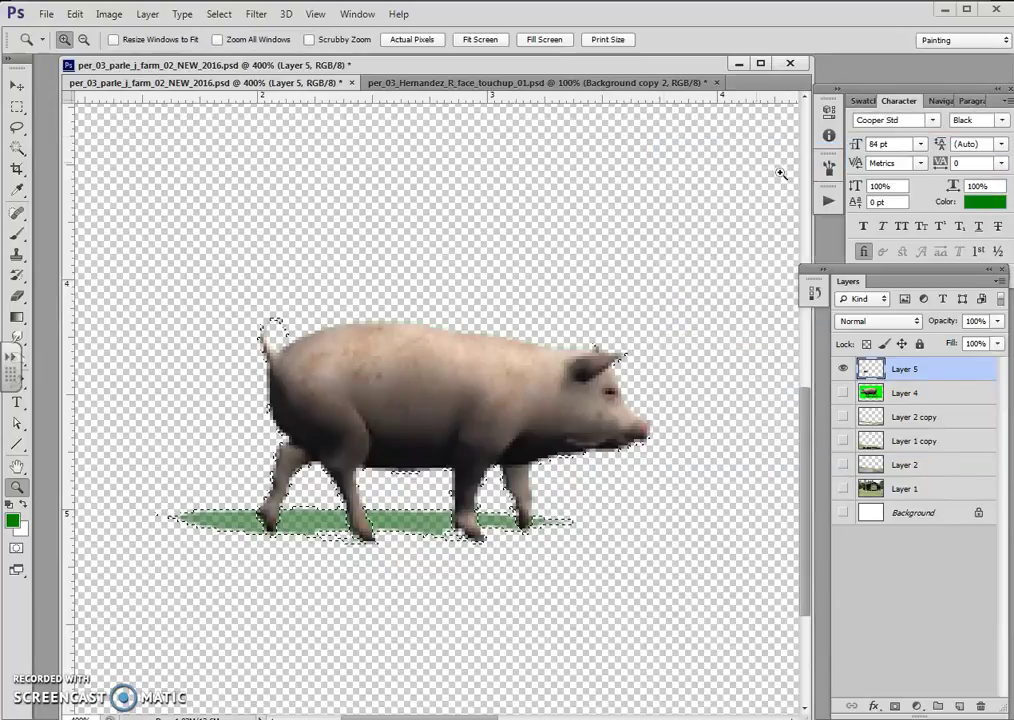
Cancel Refine Edge, feather the selection instead, then deselect it
left_click(219, 14)
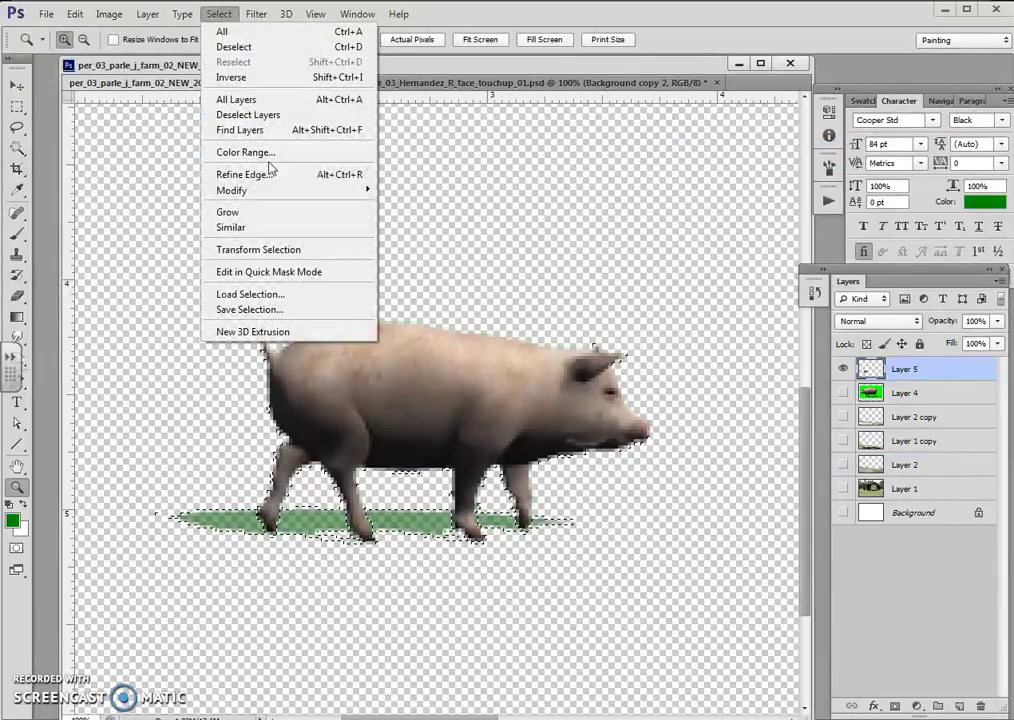
left_click(264, 174)
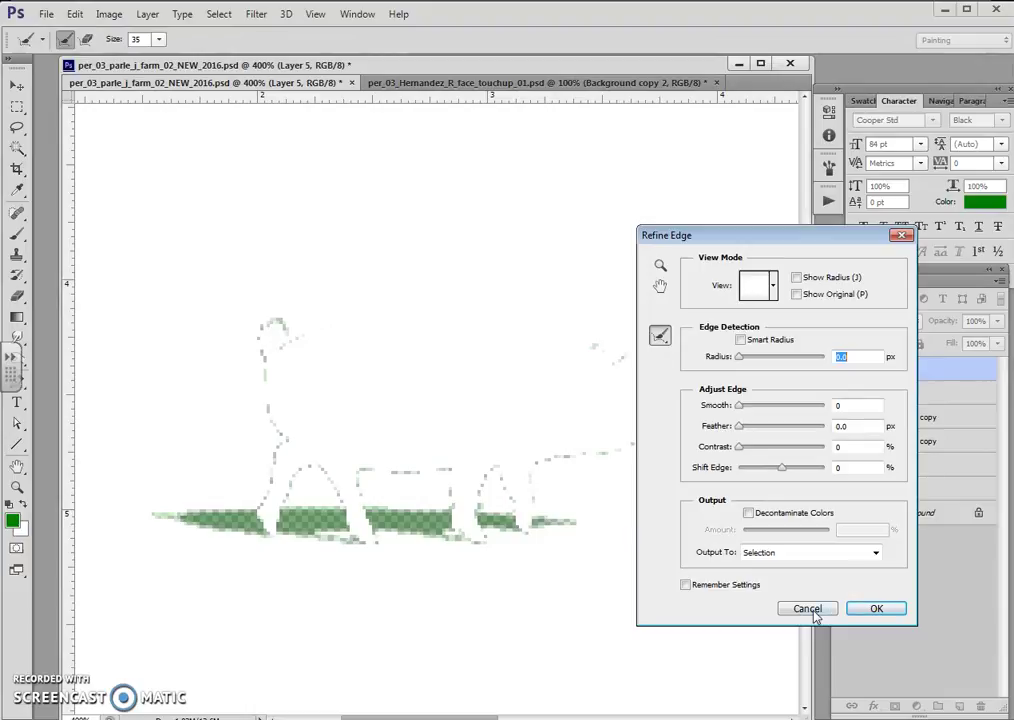
left_click(812, 610)
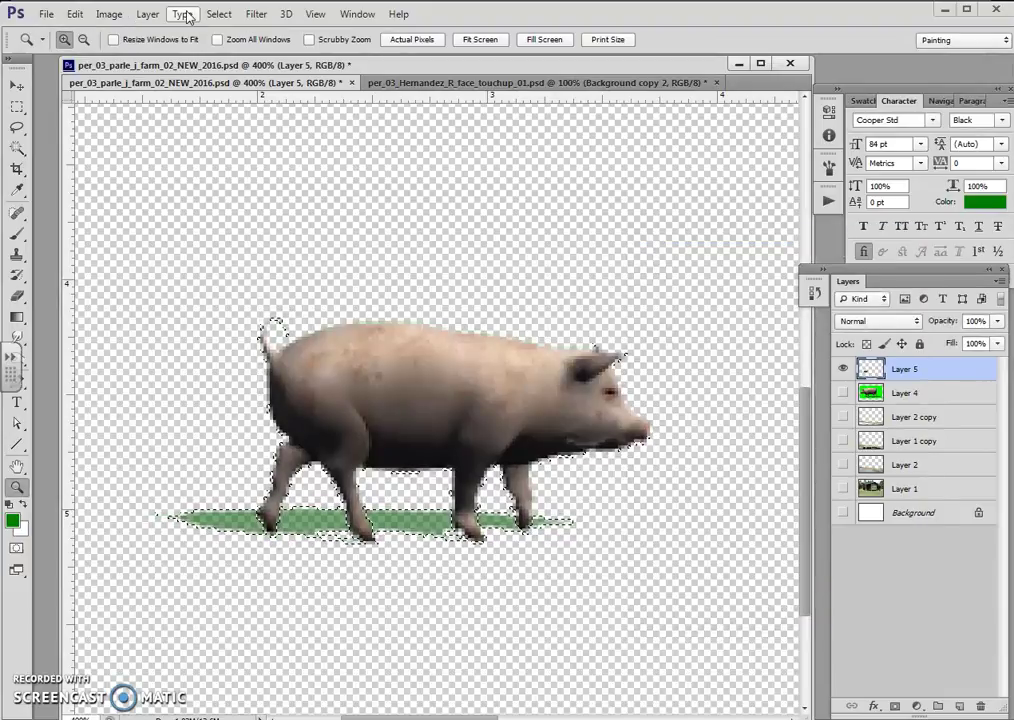
left_click(219, 14)
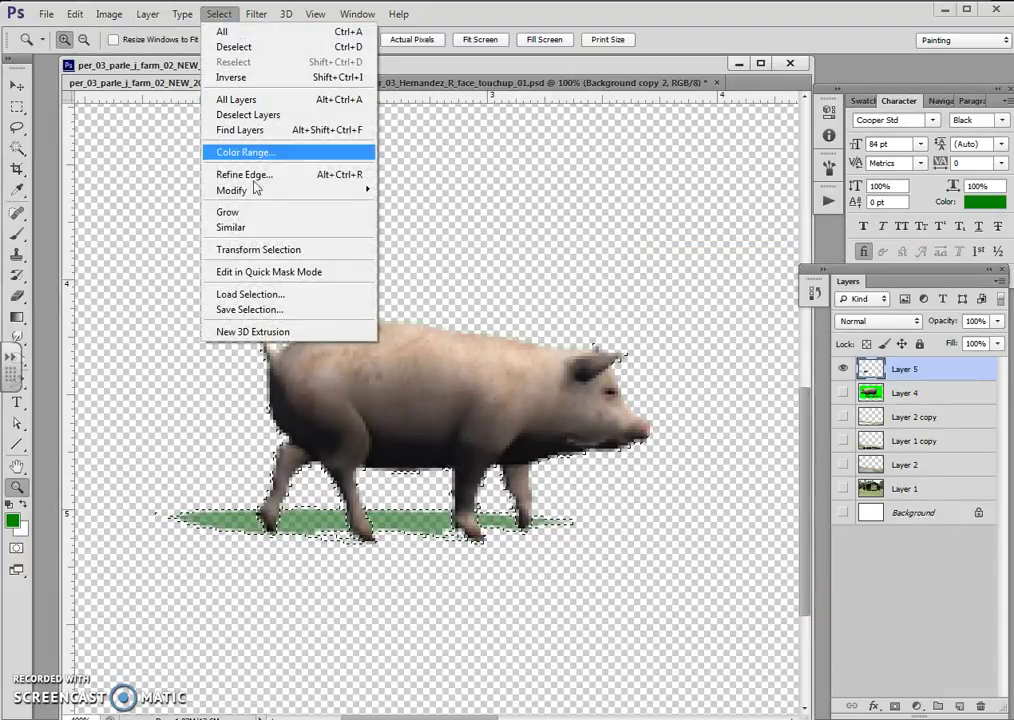
mouse_move(232, 190)
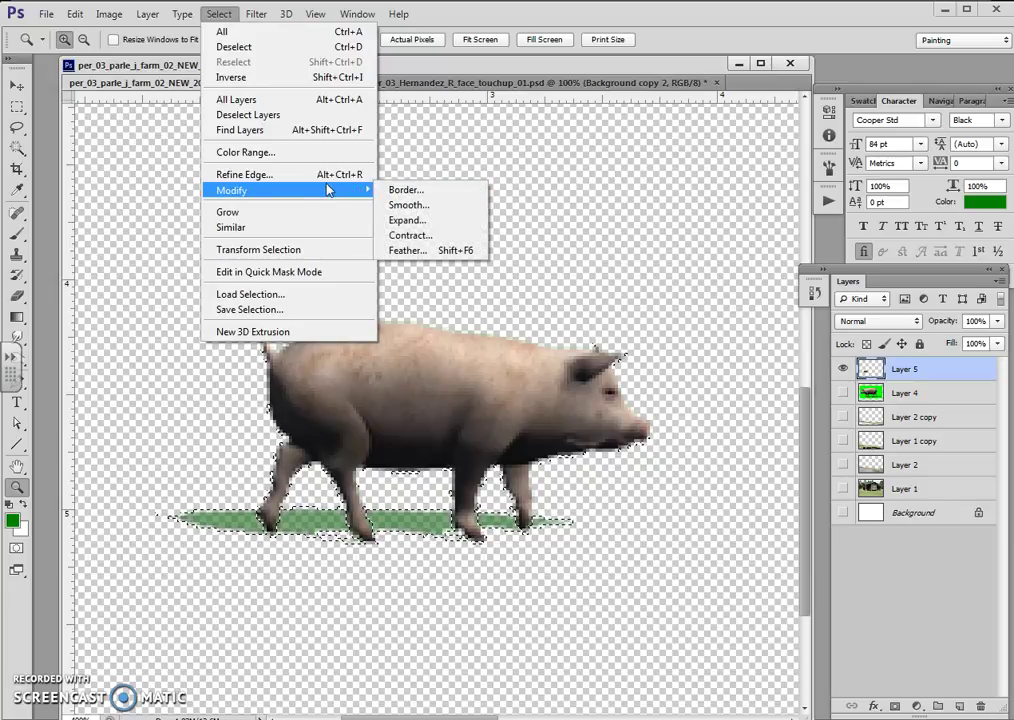
left_click(420, 250)
left_click(724, 329)
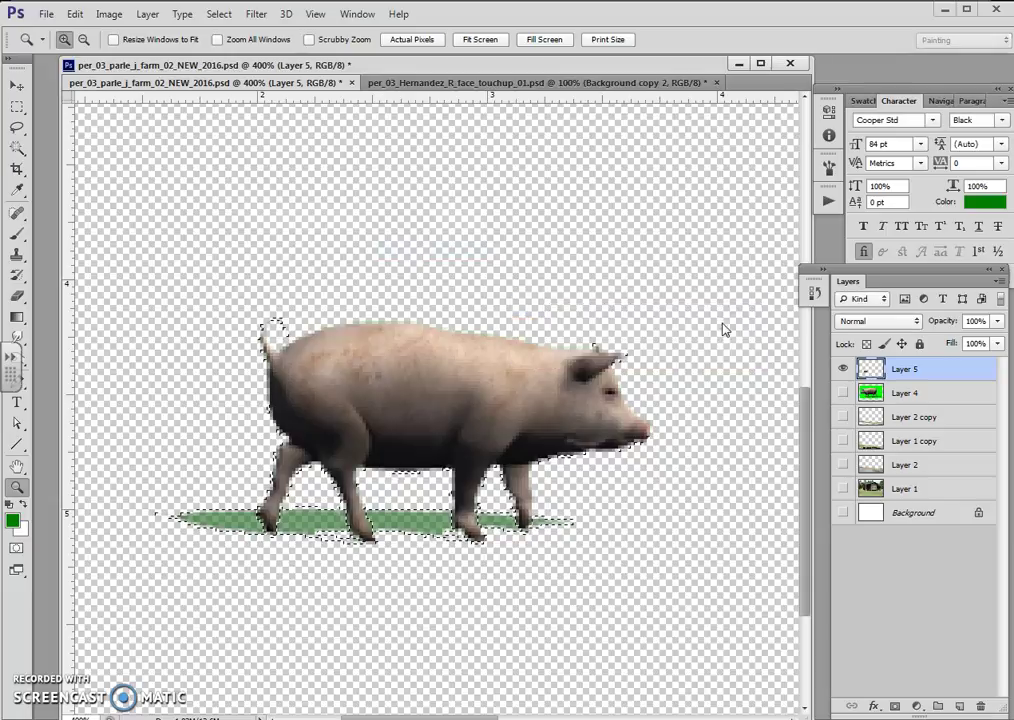
key("ctrl+d")
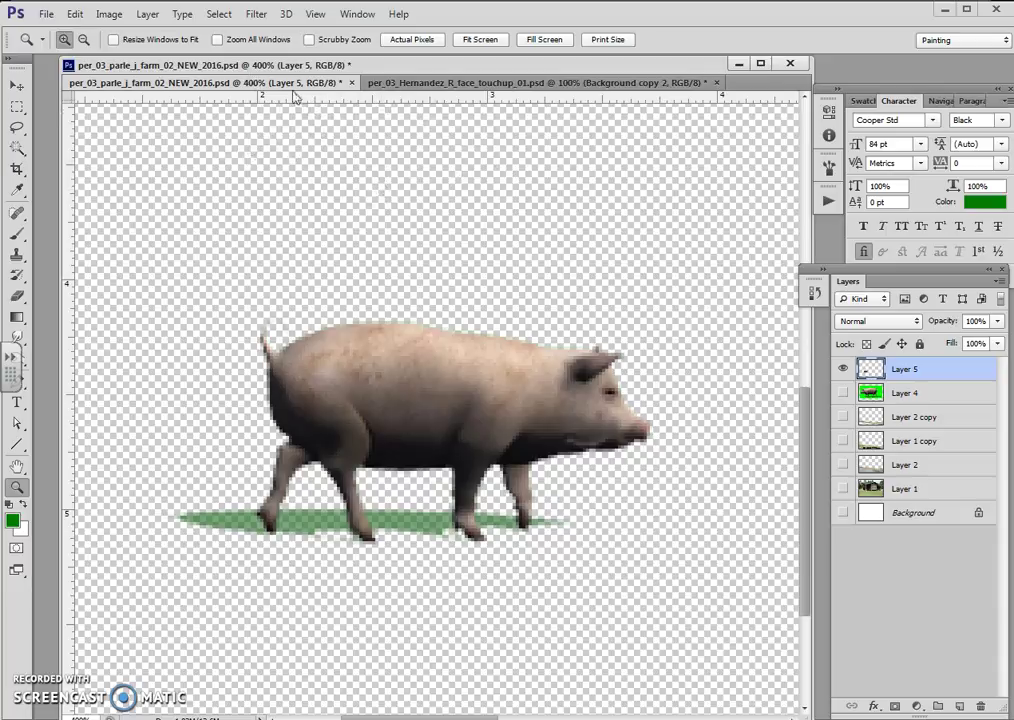
left_click(219, 14)
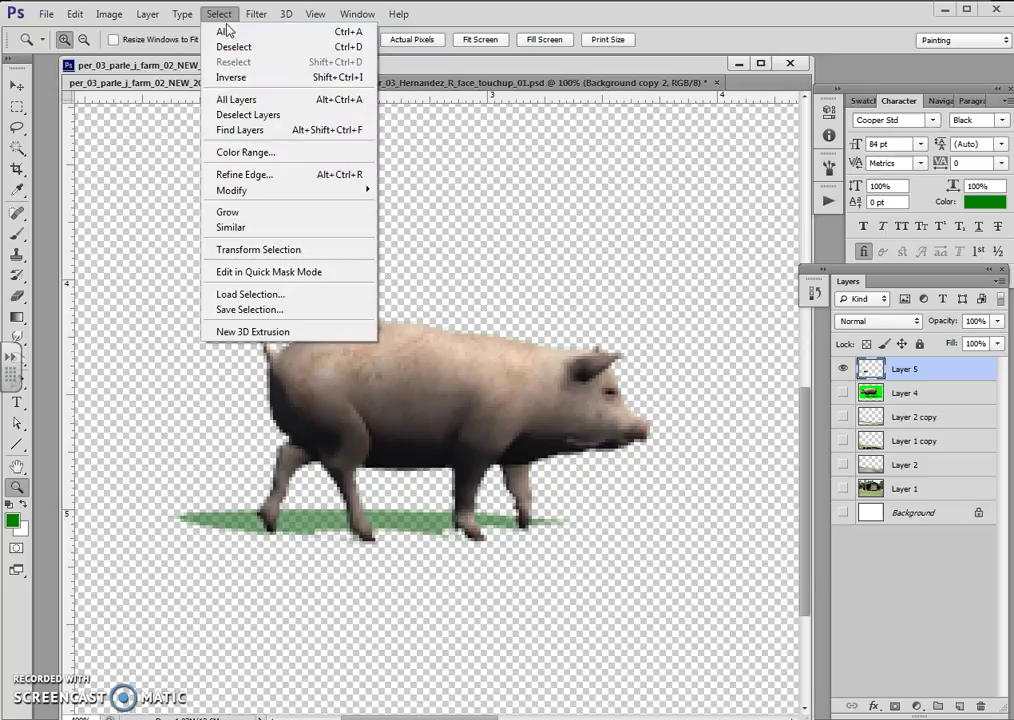
mouse_move(133, 55)
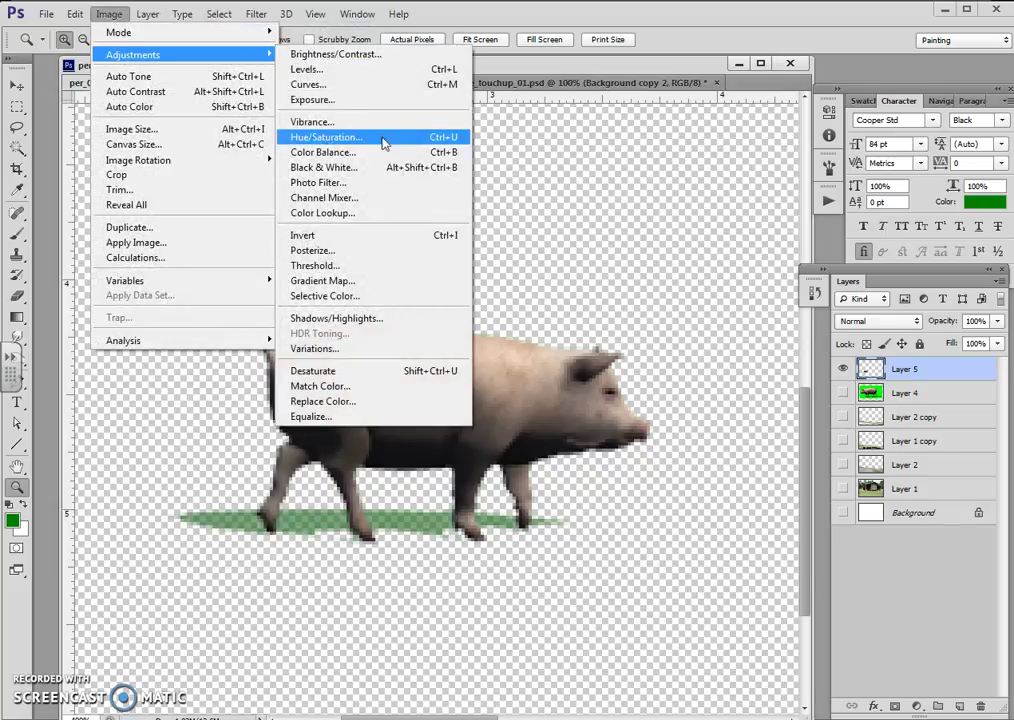
Set the pig's Hue/Saturation to Saturation -100 and Lightness -56, then reshow the farm layers
left_click(380, 140)
left_click_drag(813, 195, 716, 204)
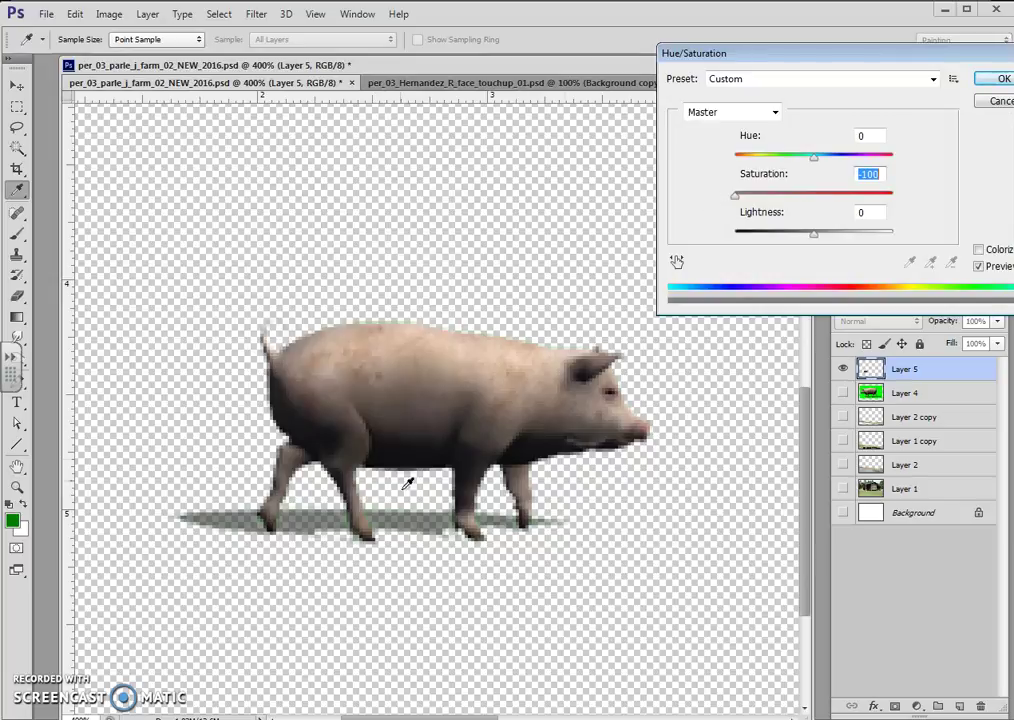
left_click_drag(816, 238, 772, 238)
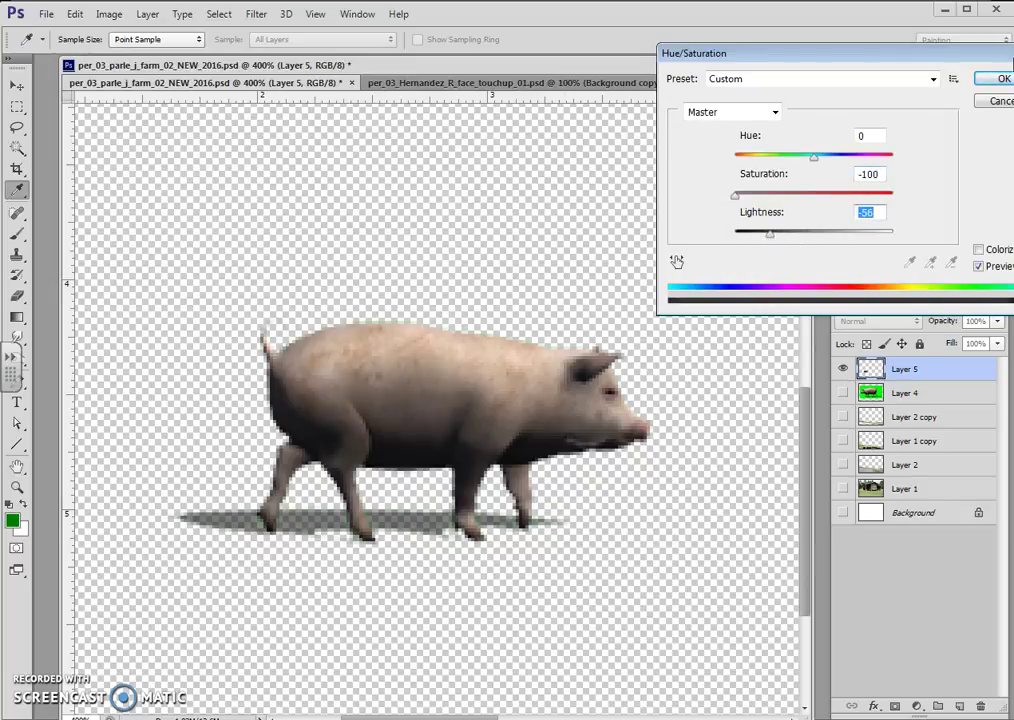
left_click(1003, 79)
left_click_drag(845, 420, 845, 487)
Zoom in closely on the pig's legs and shadow
left_click(495, 427, "alt")
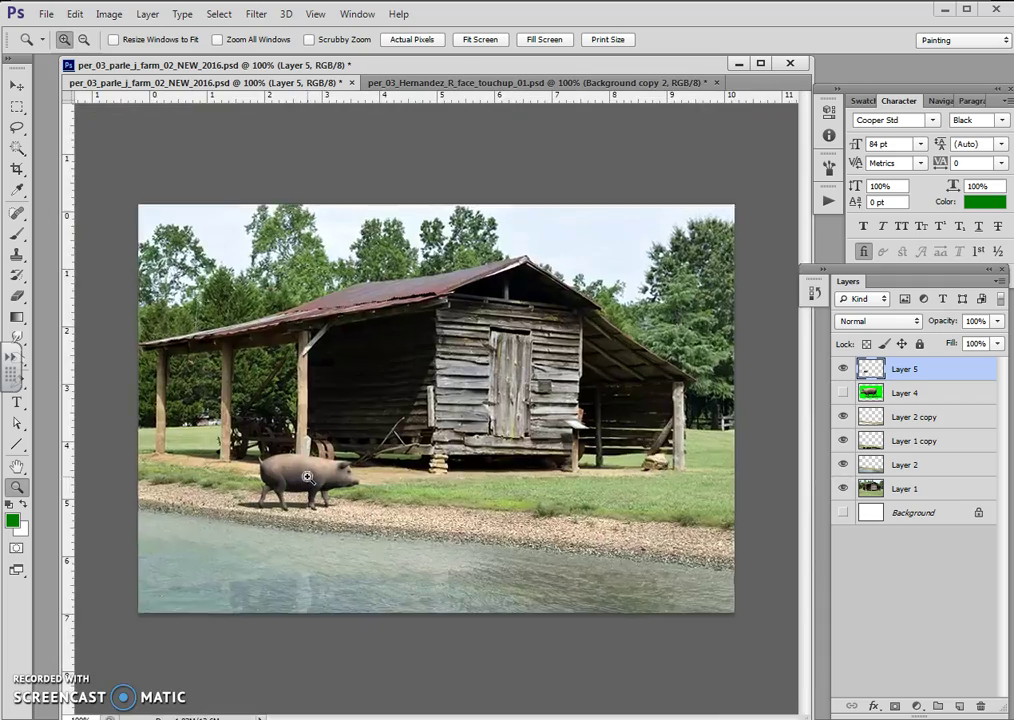
left_click(307, 478)
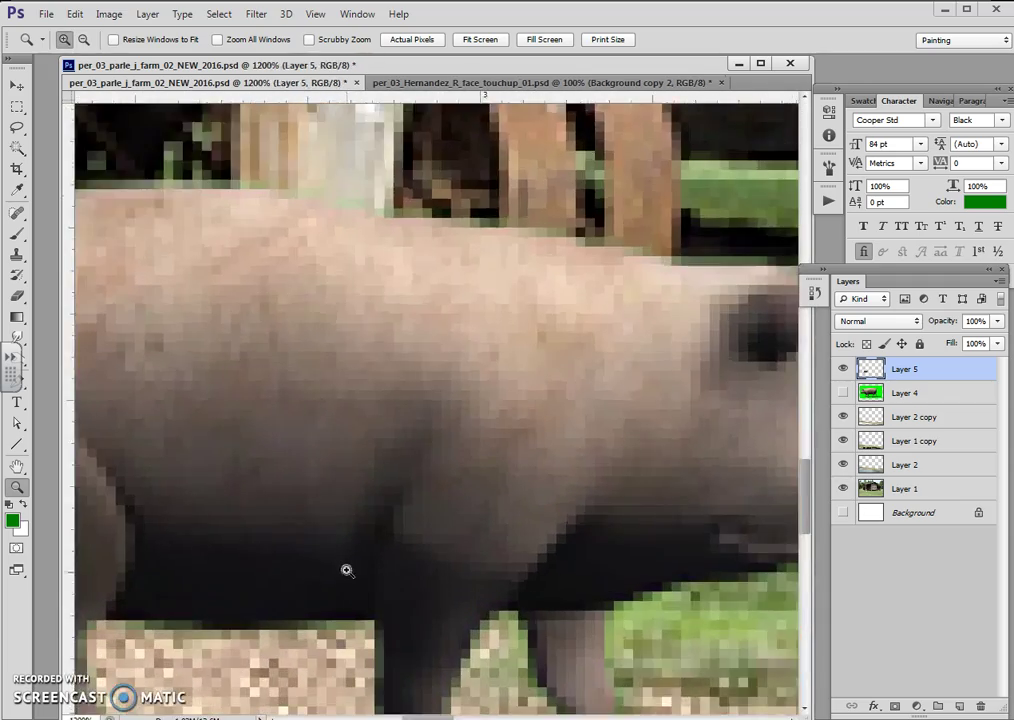
left_click_drag(347, 571, 401, 389)
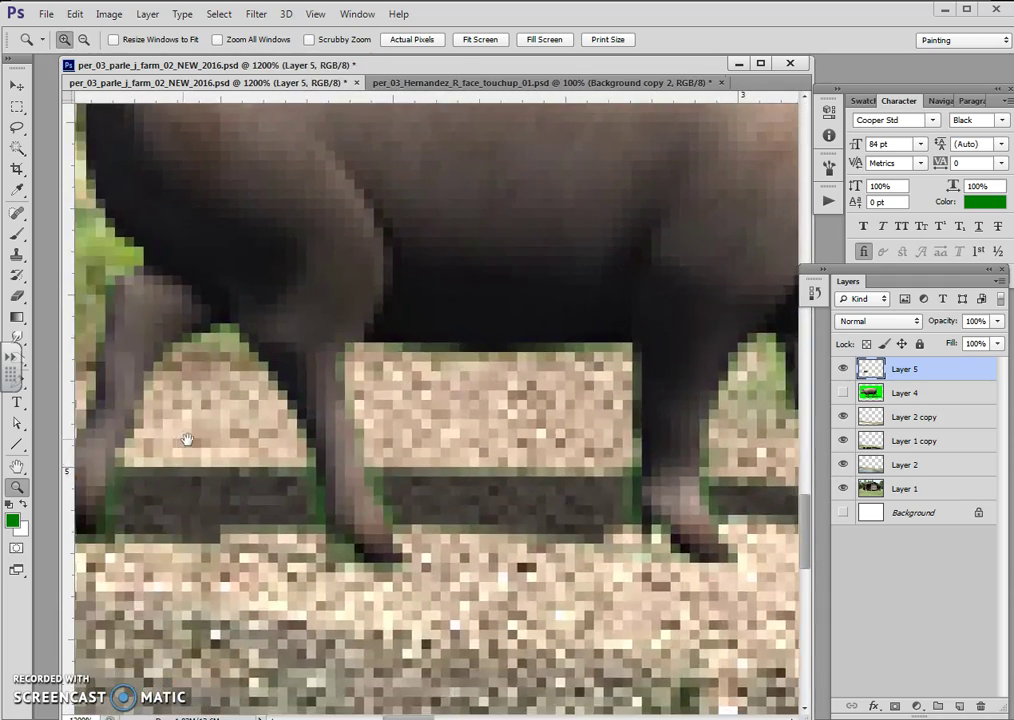
left_click_drag(181, 439, 326, 432)
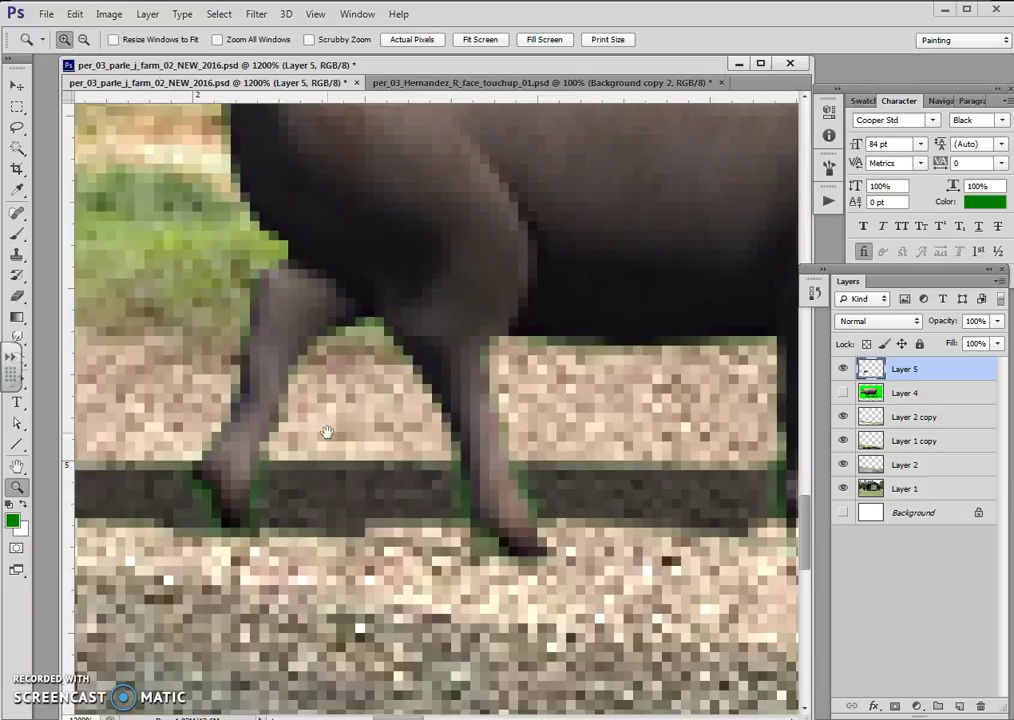
Grey out the green leg fringe with the Sponge tool in Desaturate mode, then zoom out to the barn
left_click(19, 338)
left_click_drag(17, 358, 95, 389)
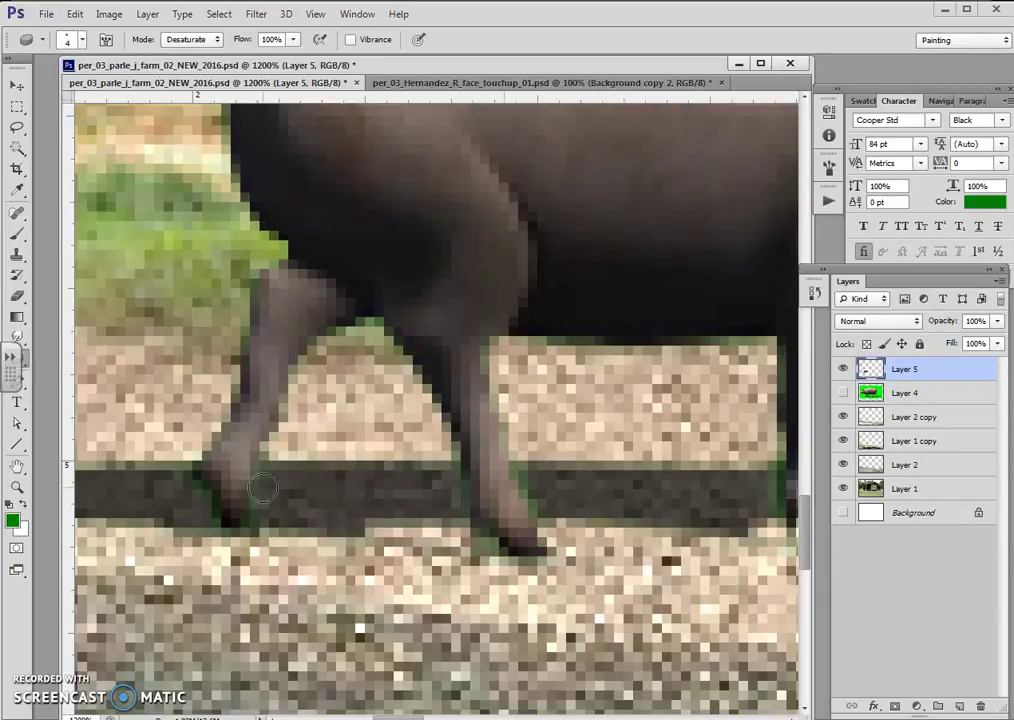
key("z")
left_click(548, 470, "alt")
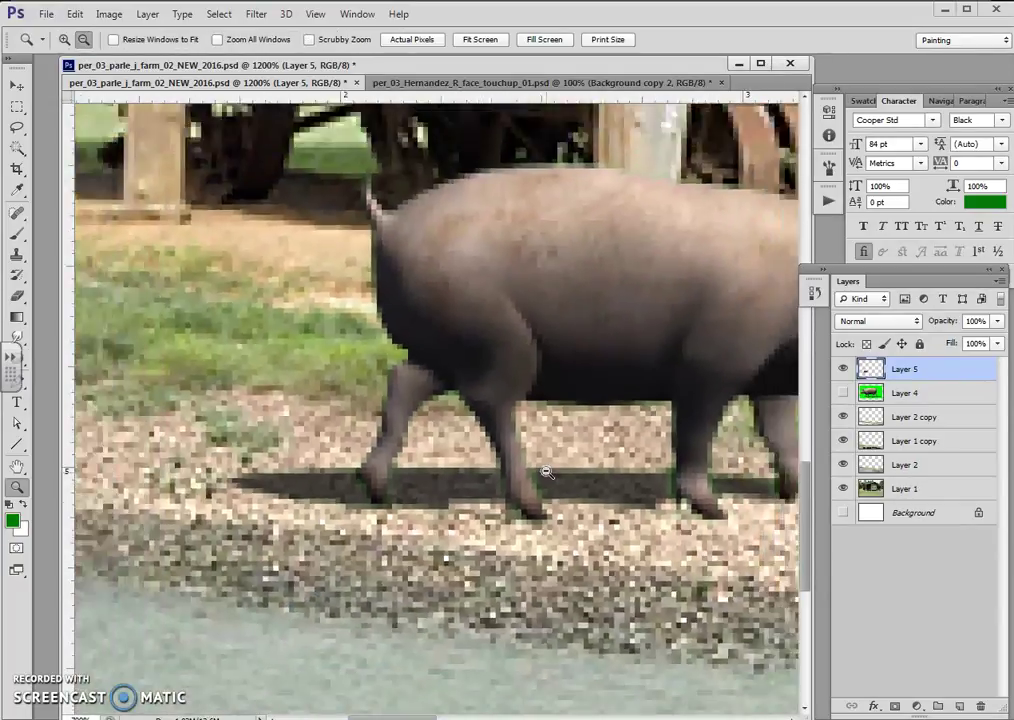
left_click(548, 470, "alt")
left_click(549, 468, "alt")
left_click(553, 462, "alt")
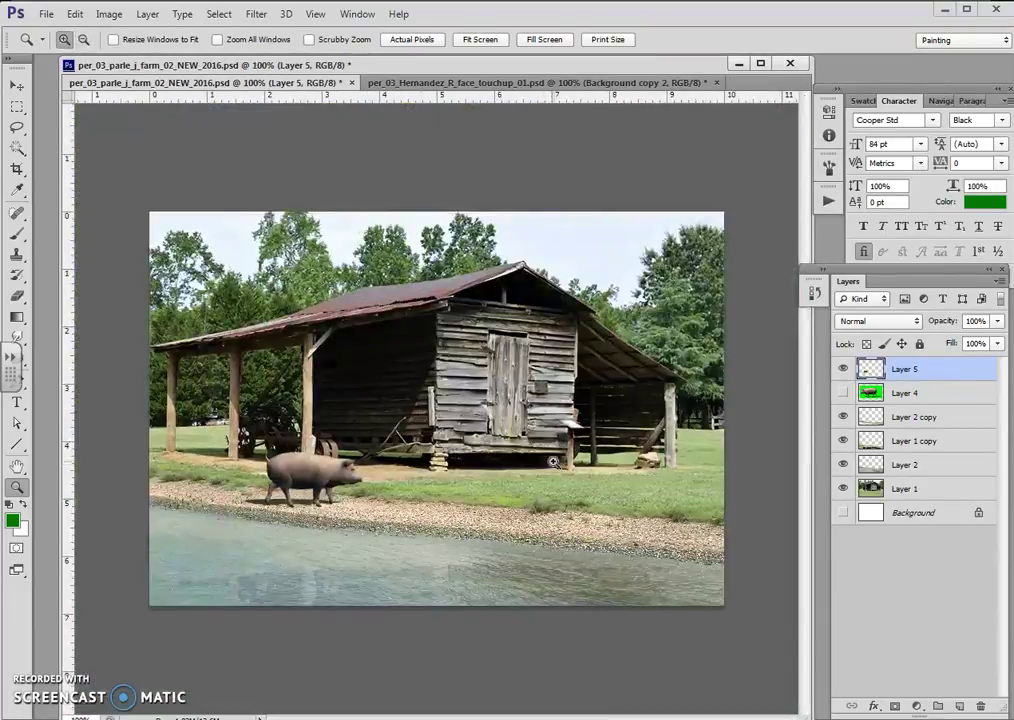
left_click(529, 449)
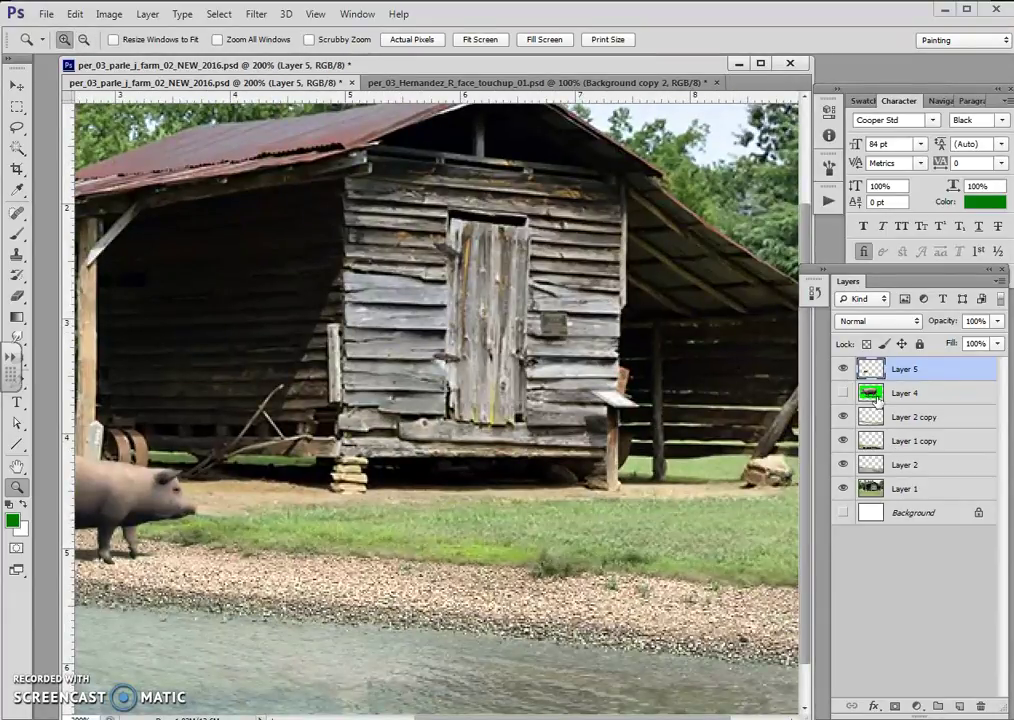
left_click(17, 83)
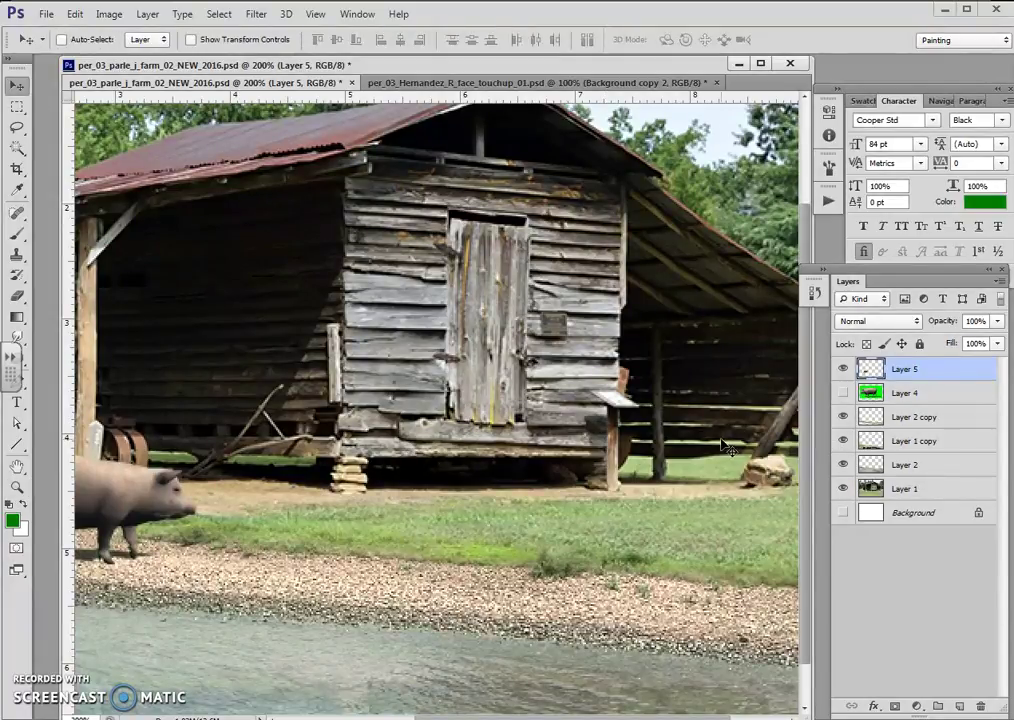
Copy the standing Holstein cow photo from Google Images and paste it into the barn document
key("alt+Tab")
left_click(770, 25)
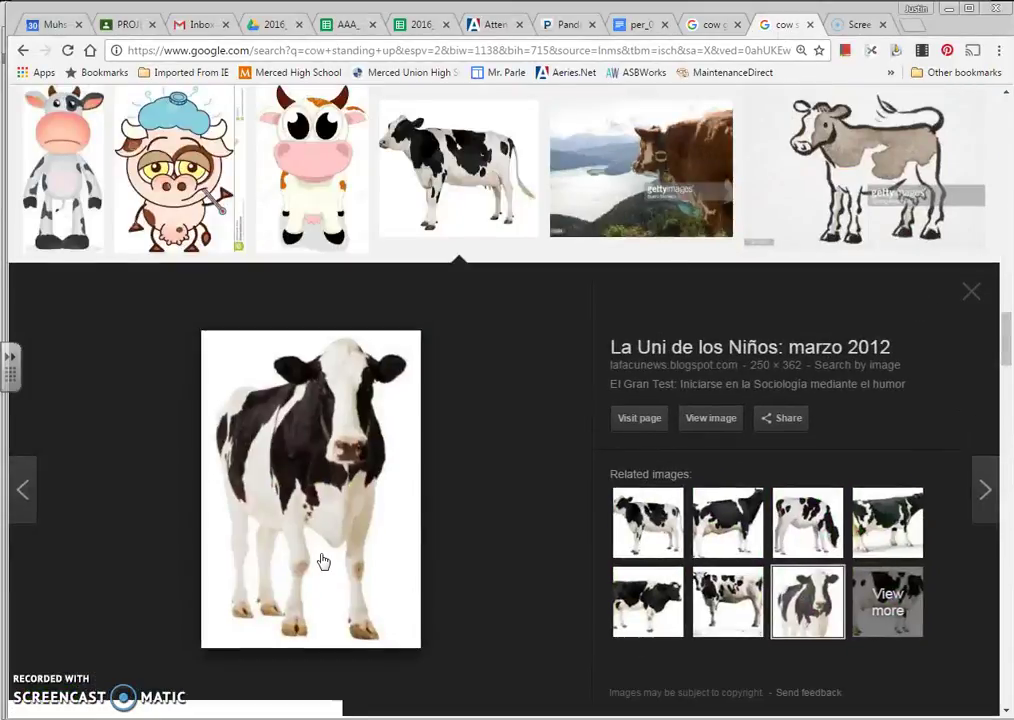
right_click(316, 481)
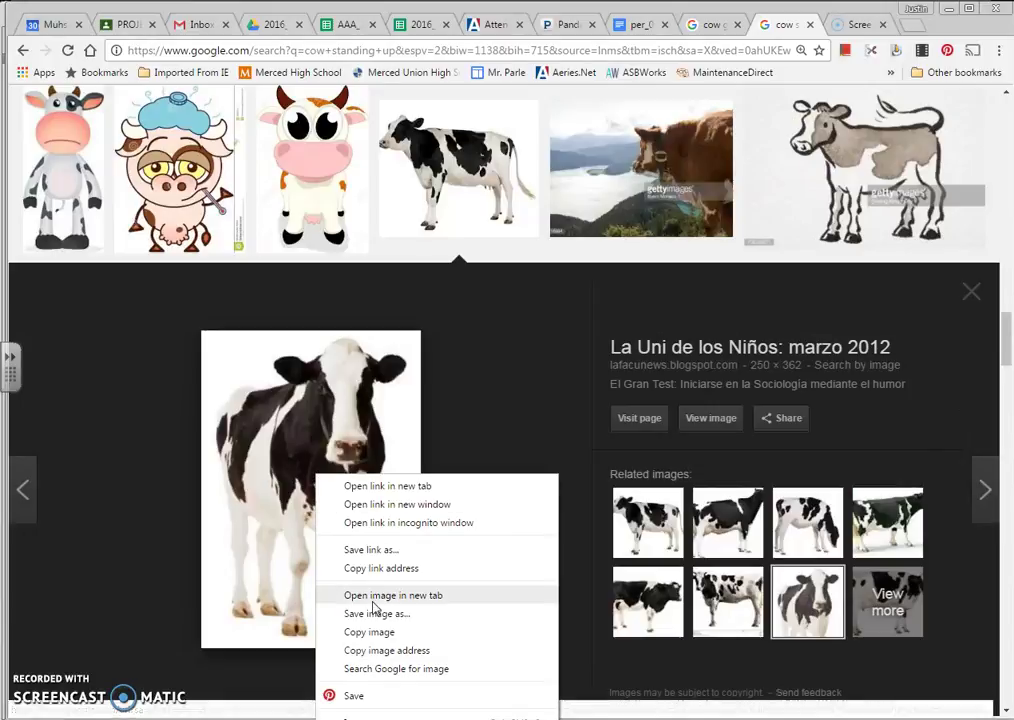
left_click(370, 634)
key("alt+Tab")
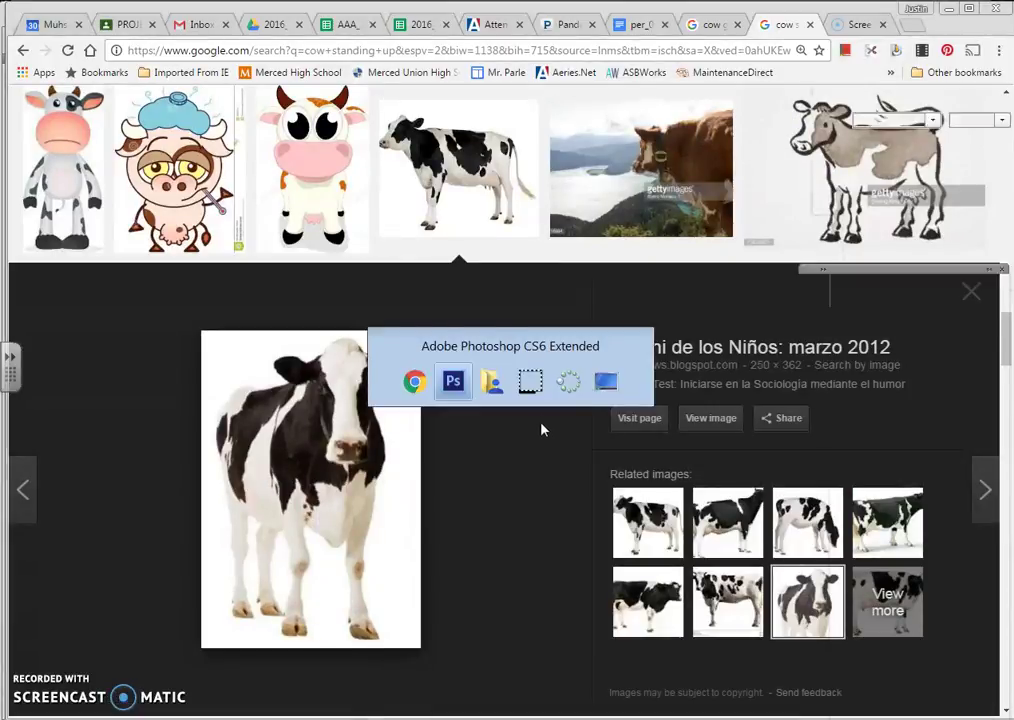
key("ctrl+v")
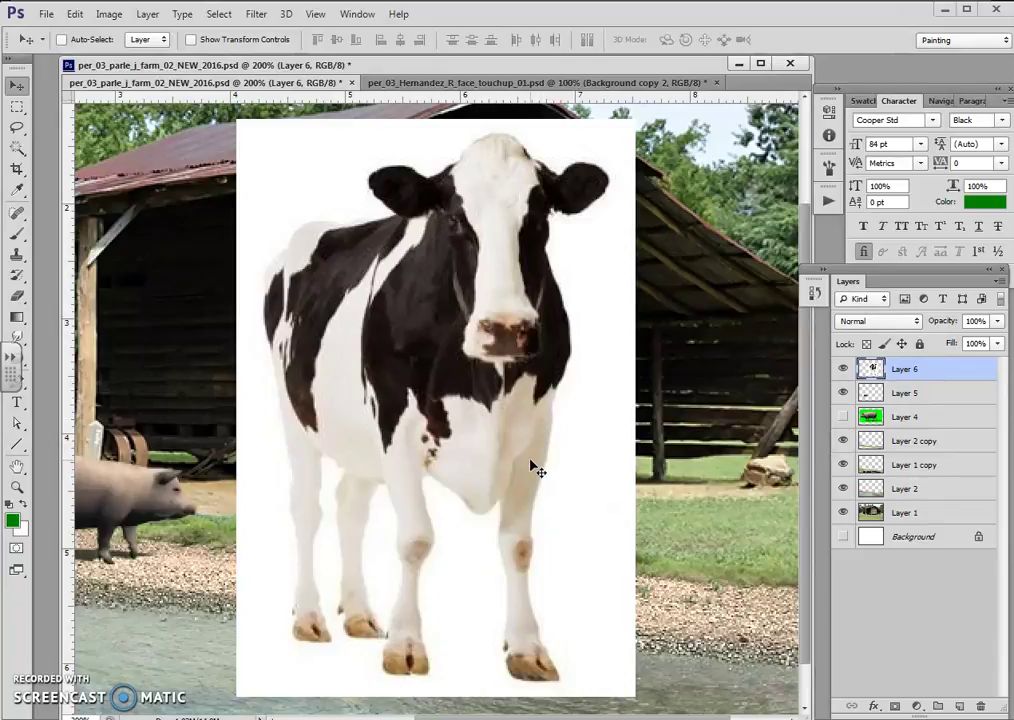
Scale the pasted cow down from its corner and move it up slightly right
key("ctrl+t")
mouse_move(241, 126)
left_mouse_down()
mouse_move(355, 242)
mouse_move(378, 321)
left_mouse_up()
key("Return")
left_click_drag(497, 508, 520, 410)
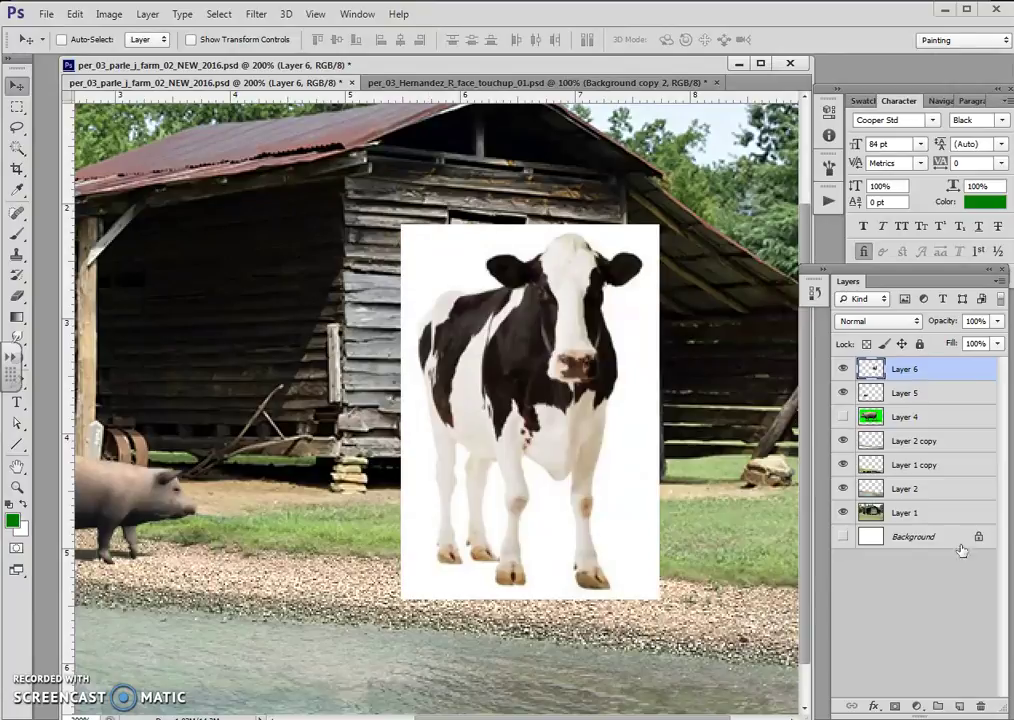
Hide the farm background layers and the pig, leaving the cow alone
left_click_drag(843, 446, 843, 512)
left_click(843, 369)
left_click(843, 392)
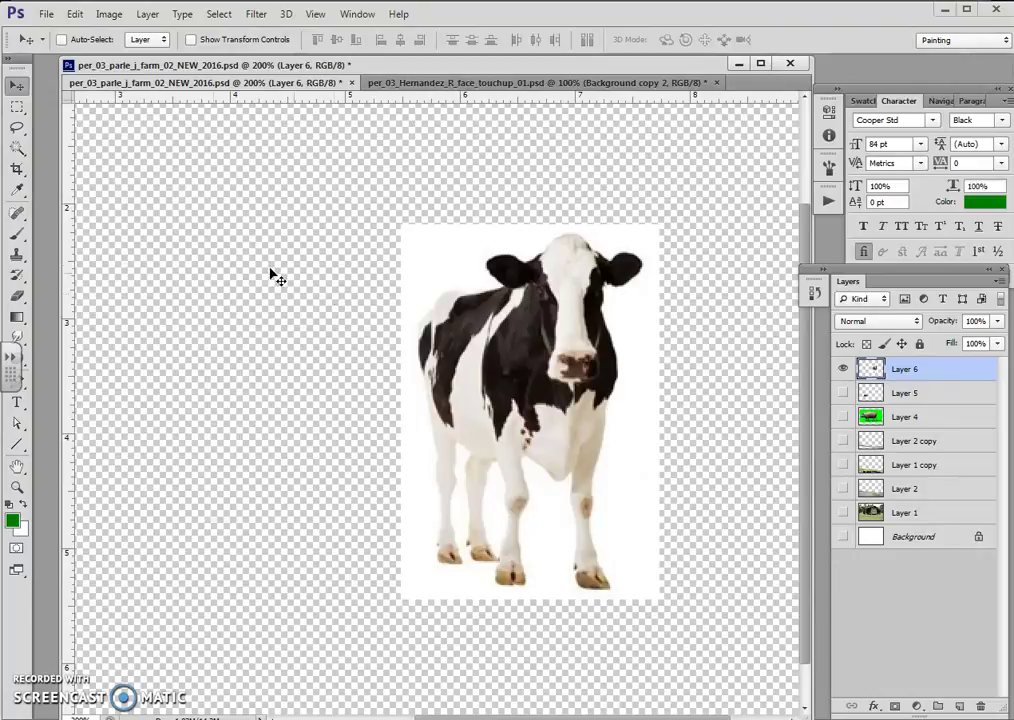
Try a Magic Wand selection of the cow's white backdrop, inspect its edge, then deselect
left_click(17, 148)
left_click(432, 248)
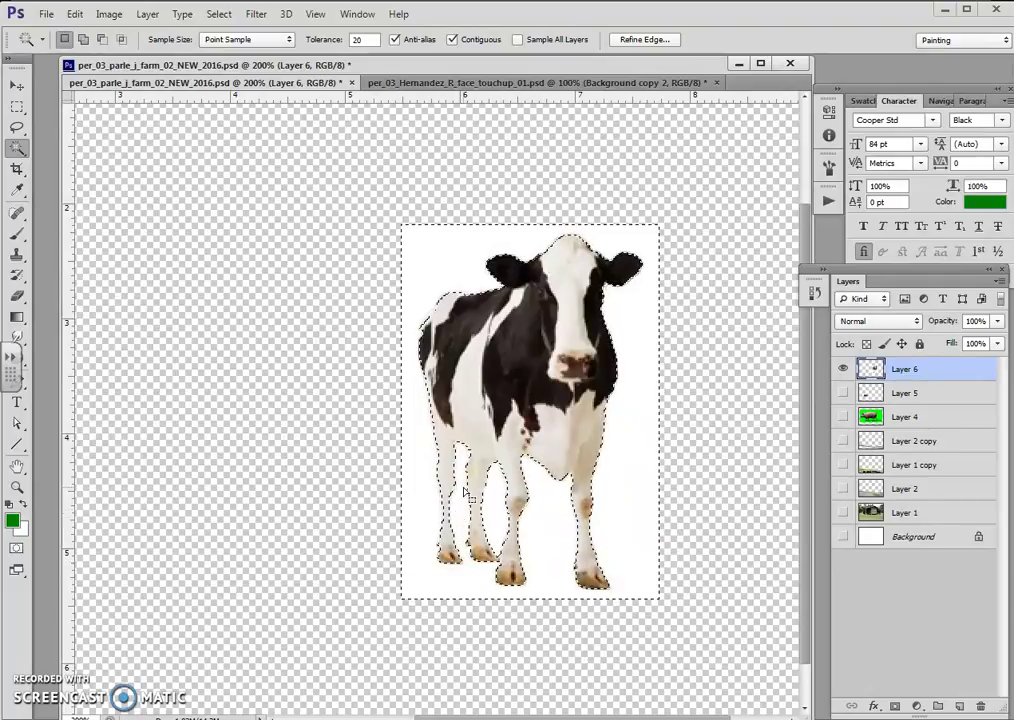
key("z")
left_click(463, 484)
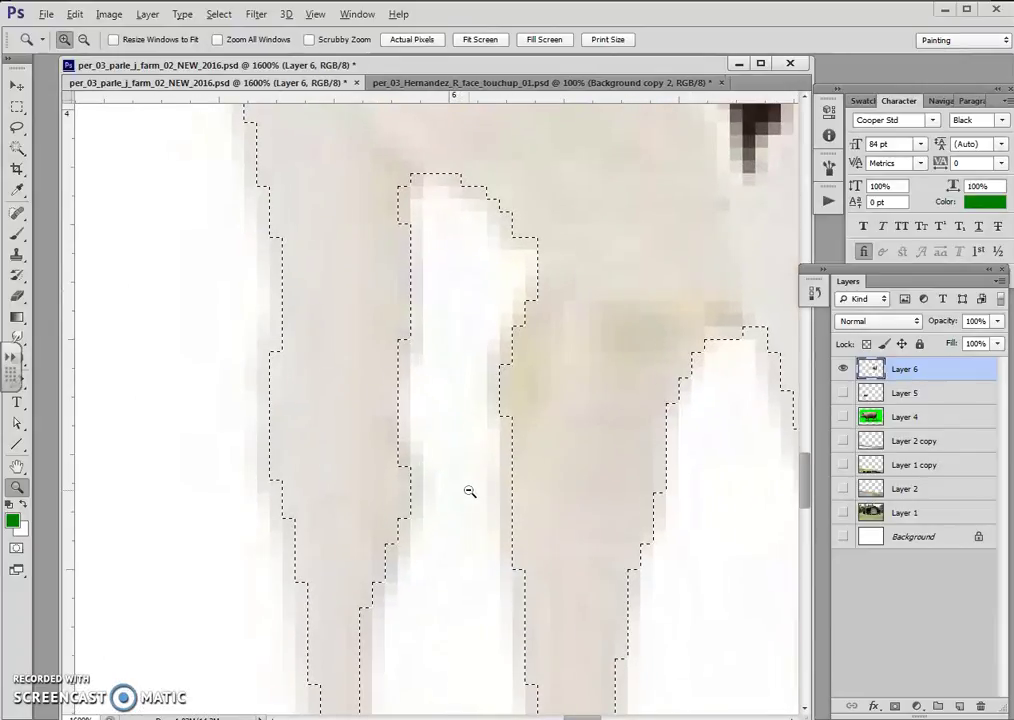
left_click(469, 491, "alt")
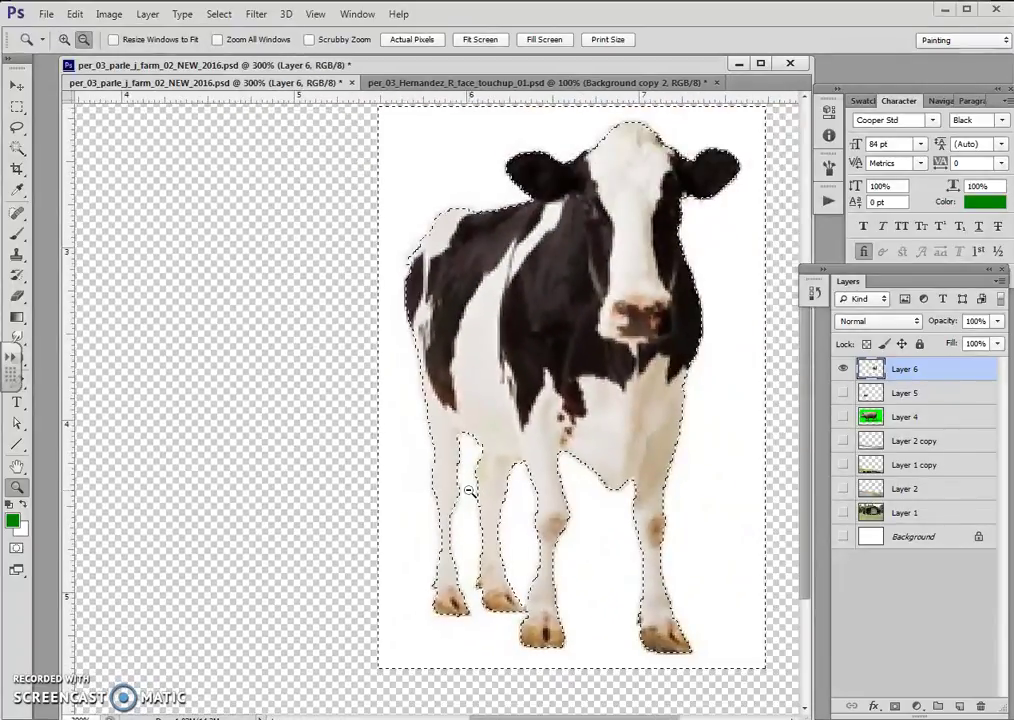
left_click(469, 491, "alt")
key("ctrl+d")
Select the cow's dark patches with Color Range at Fuzziness 168
left_click(219, 14)
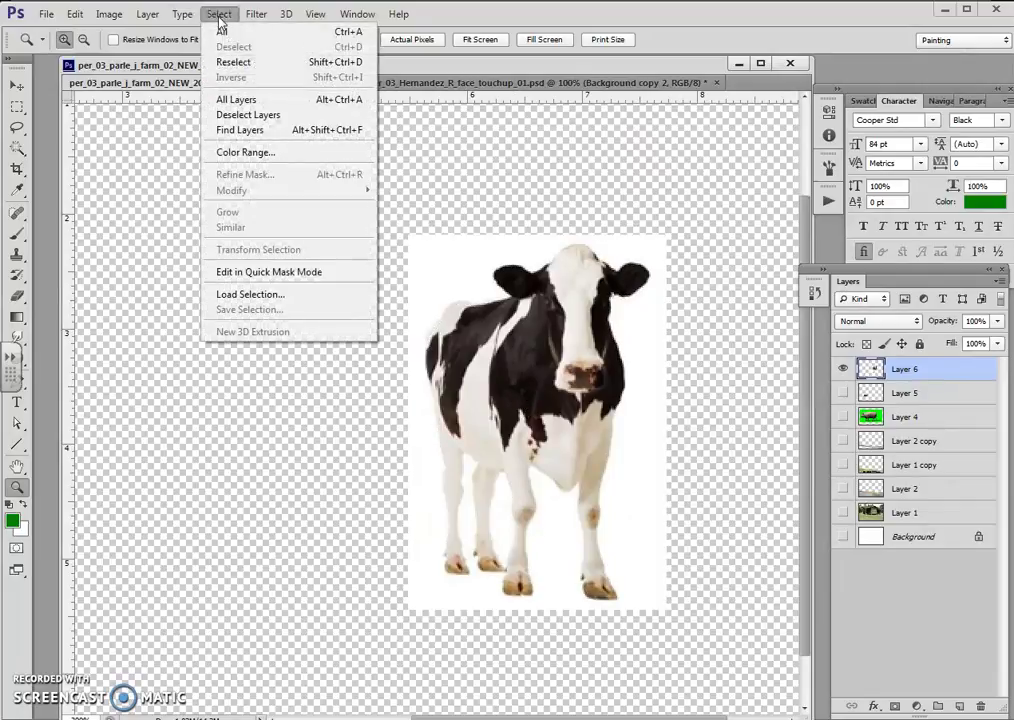
left_click(262, 155)
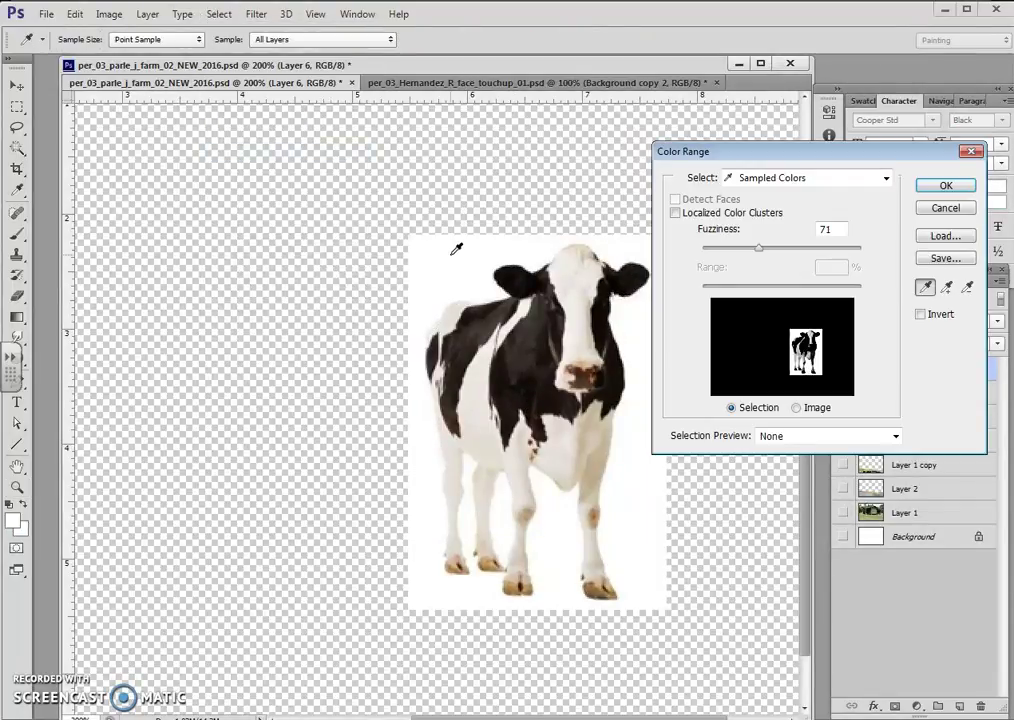
left_click_drag(767, 255, 832, 255)
left_click(946, 187)
key("z")
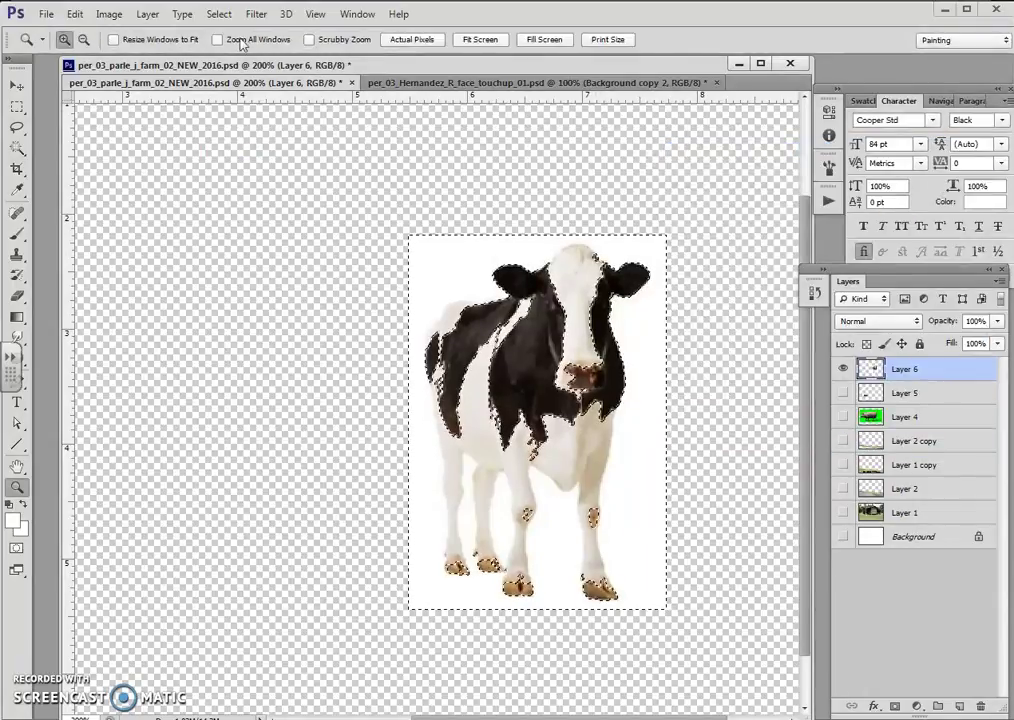
left_click(219, 14)
left_click(240, 77)
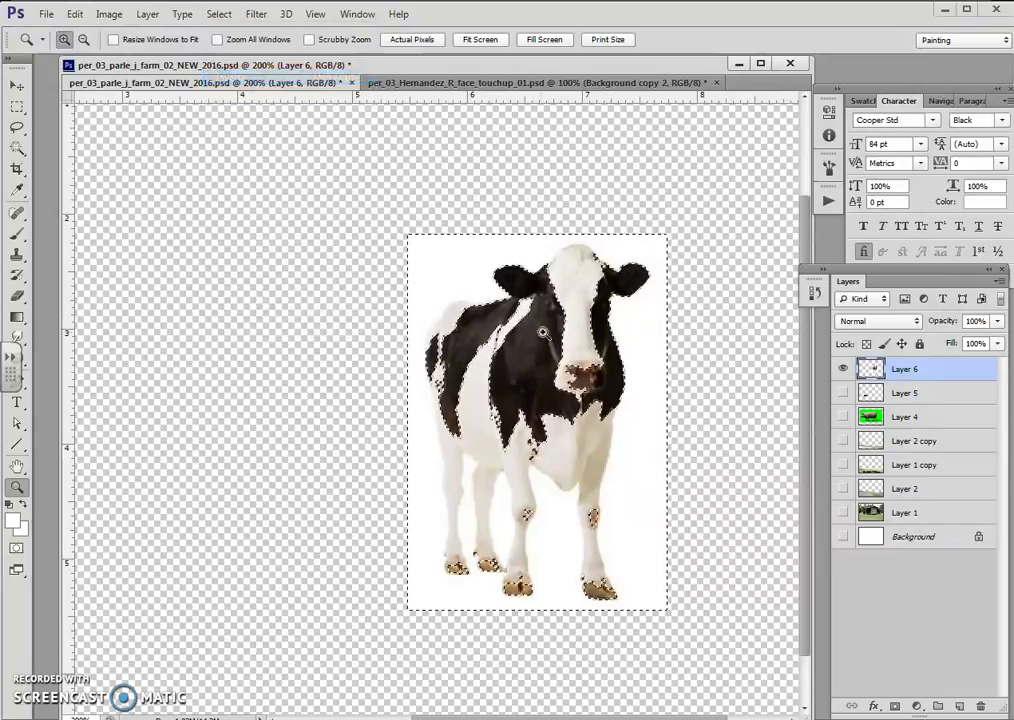
Copy the dark patches to Layer 7, test its position, then delete it and reshow the pig
key("ctrl+j")
left_click_drag(553, 310, 368, 270)
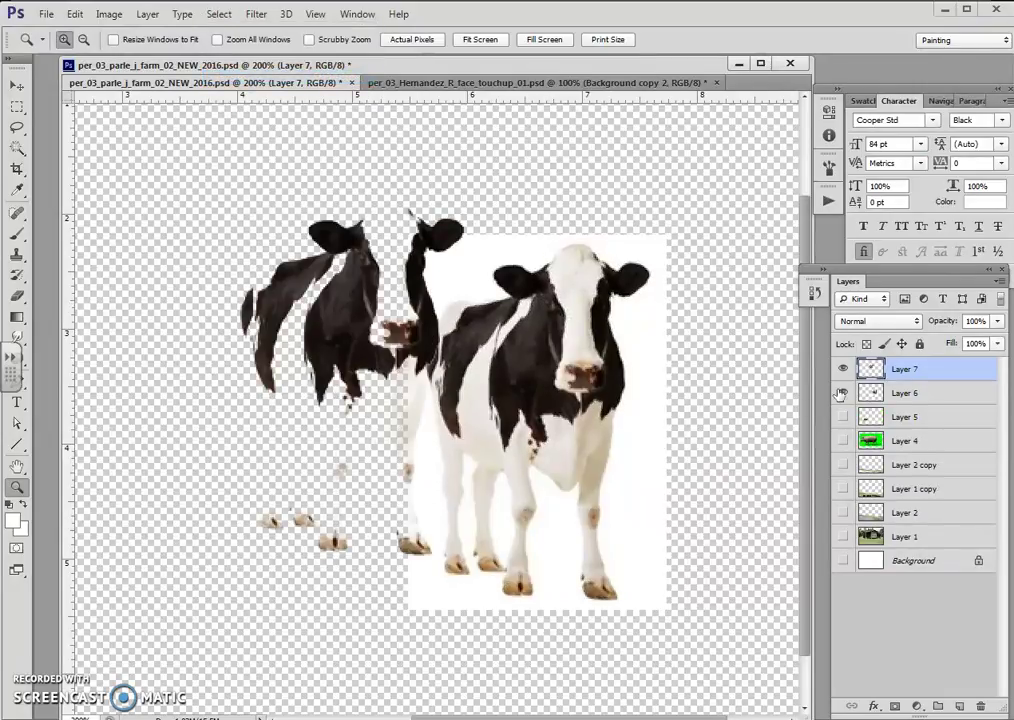
left_click(843, 393)
key("v")
left_click_drag(352, 366, 422, 483)
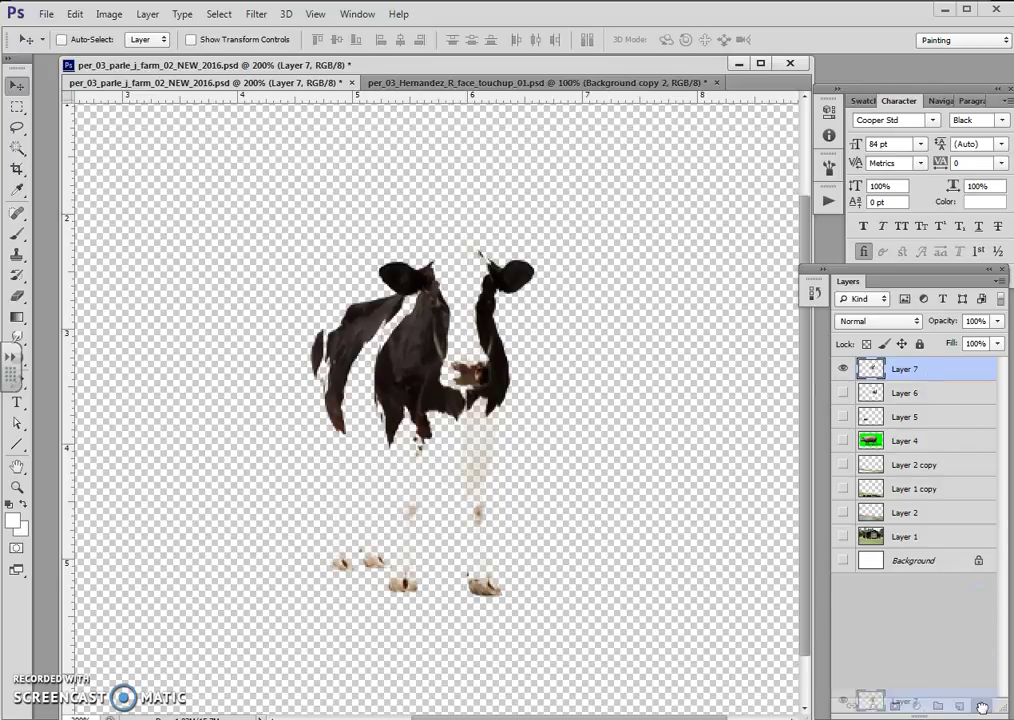
key("Delete")
left_click(843, 393)
Show the cow, hide the pig, shift the cow about 62 px left, and zoom on its head
left_click(843, 369)
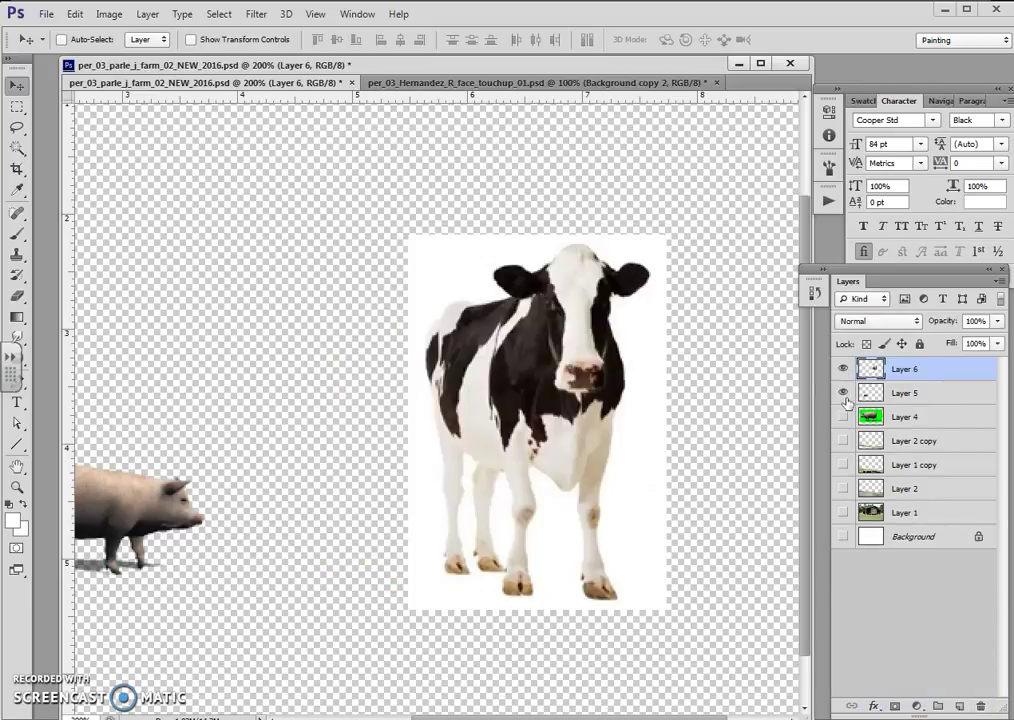
left_click(843, 393)
left_click_drag(572, 420, 510, 415)
key("z")
left_click_drag(423, 242, 559, 321)
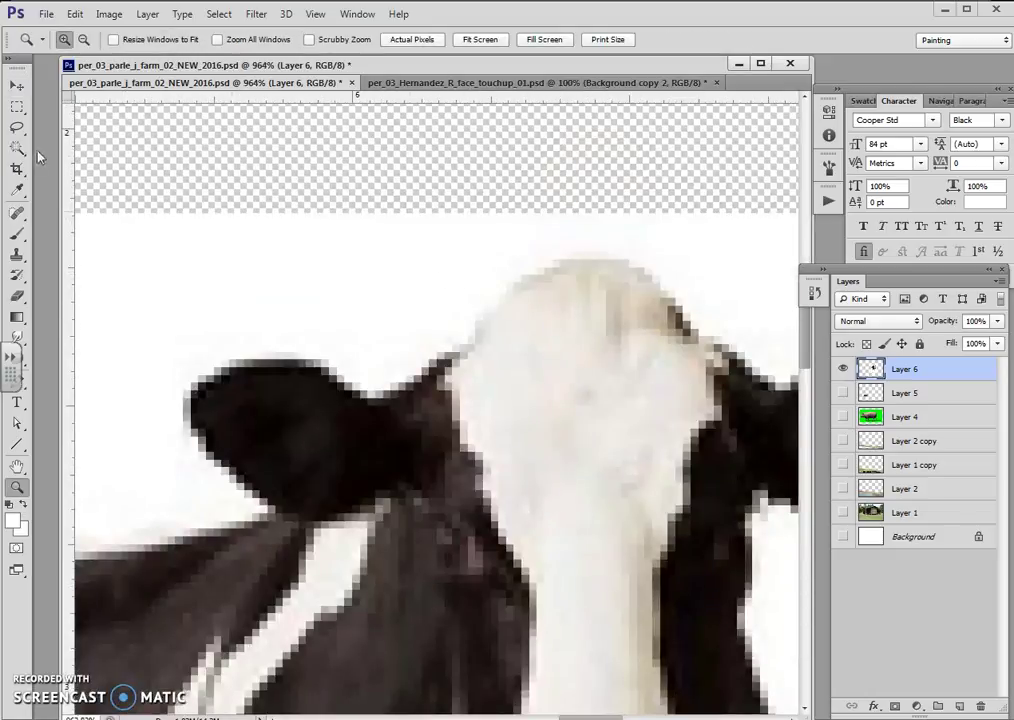
Lasso the cow's ear, head, neck and shoulder outline
left_click(18, 128)
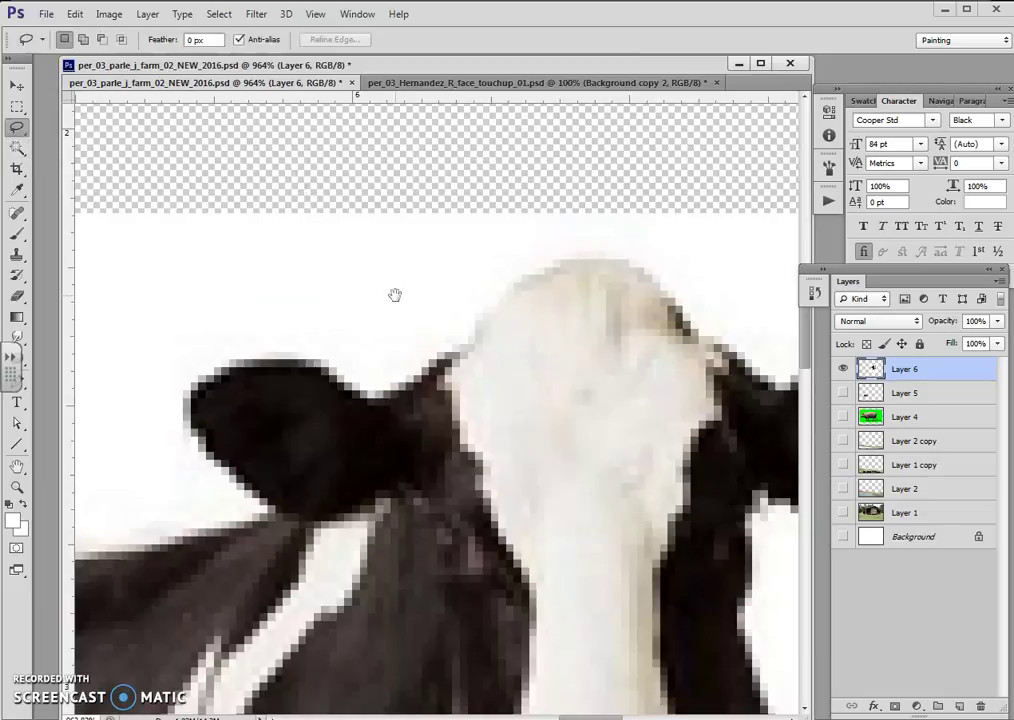
left_click_drag(395, 294, 404, 294)
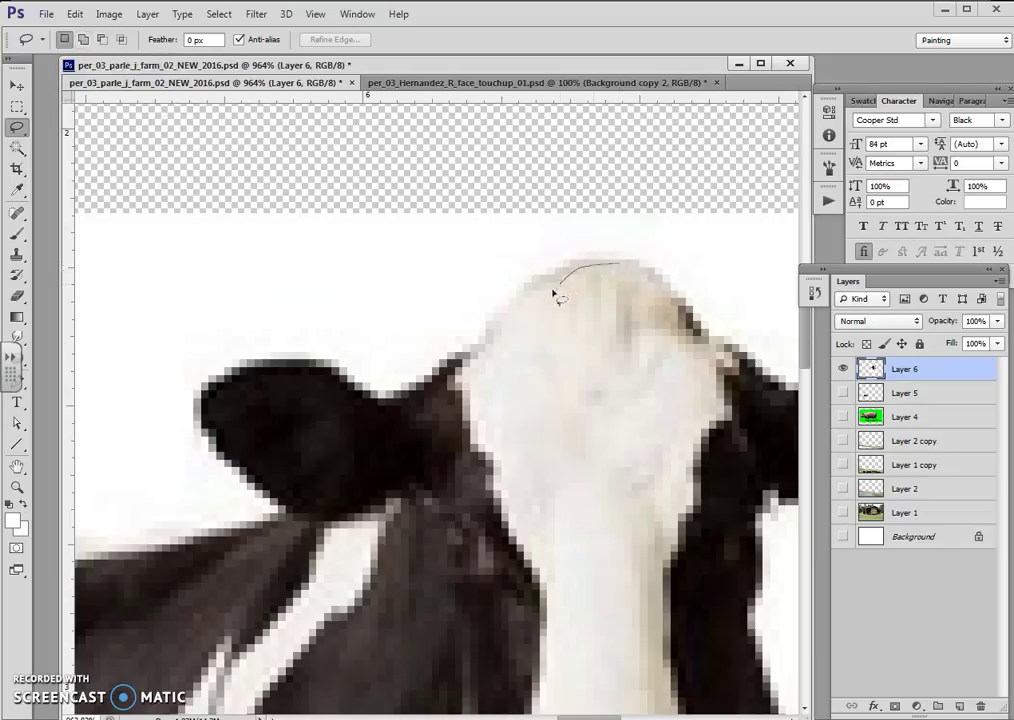
mouse_move(470, 358)
left_mouse_down()
mouse_move(265, 380)
mouse_move(226, 396)
mouse_move(210, 432)
left_mouse_up()
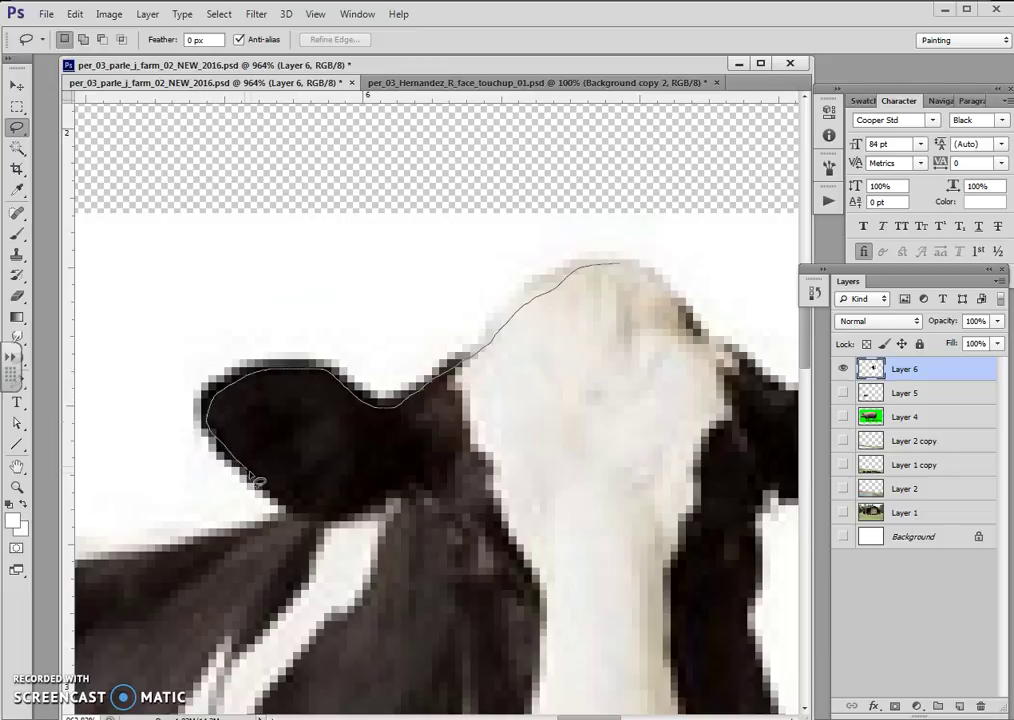
mouse_move(276, 497)
left_mouse_down()
mouse_move(300, 515)
mouse_move(453, 543)
mouse_move(670, 434)
mouse_move(640, 285)
left_mouse_up()
left_click_drag(296, 539, 584, 335)
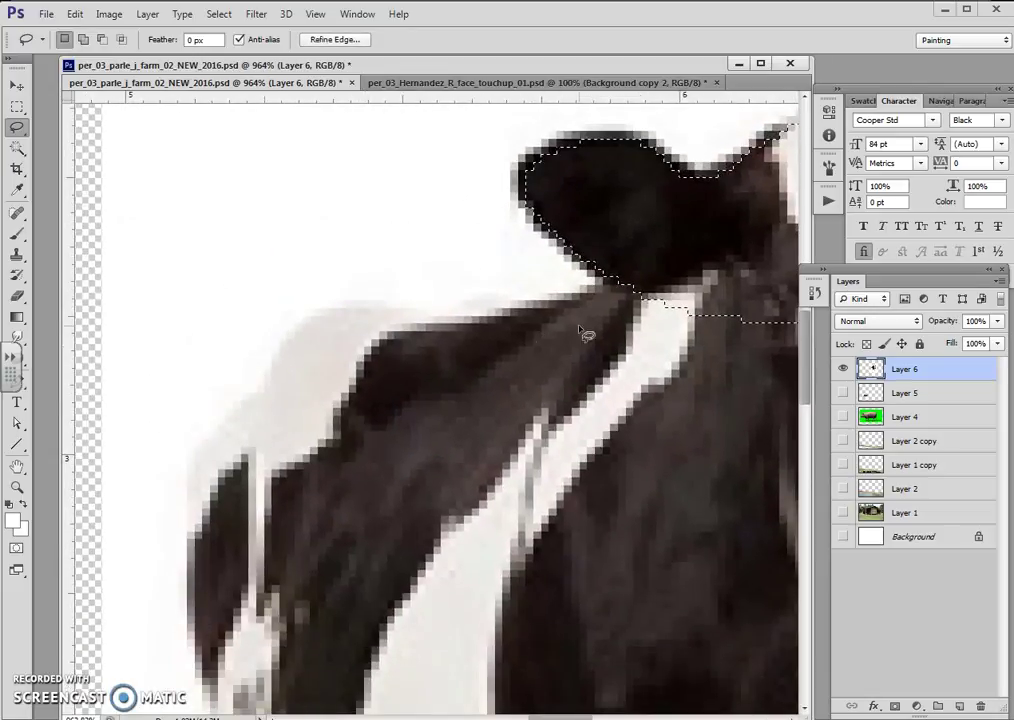
mouse_move(608, 273)
left_mouse_down()
mouse_move(611, 292)
mouse_move(561, 317)
mouse_move(391, 360)
mouse_move(301, 474)
mouse_move(726, 474)
mouse_move(745, 294)
mouse_move(677, 222)
left_mouse_up()
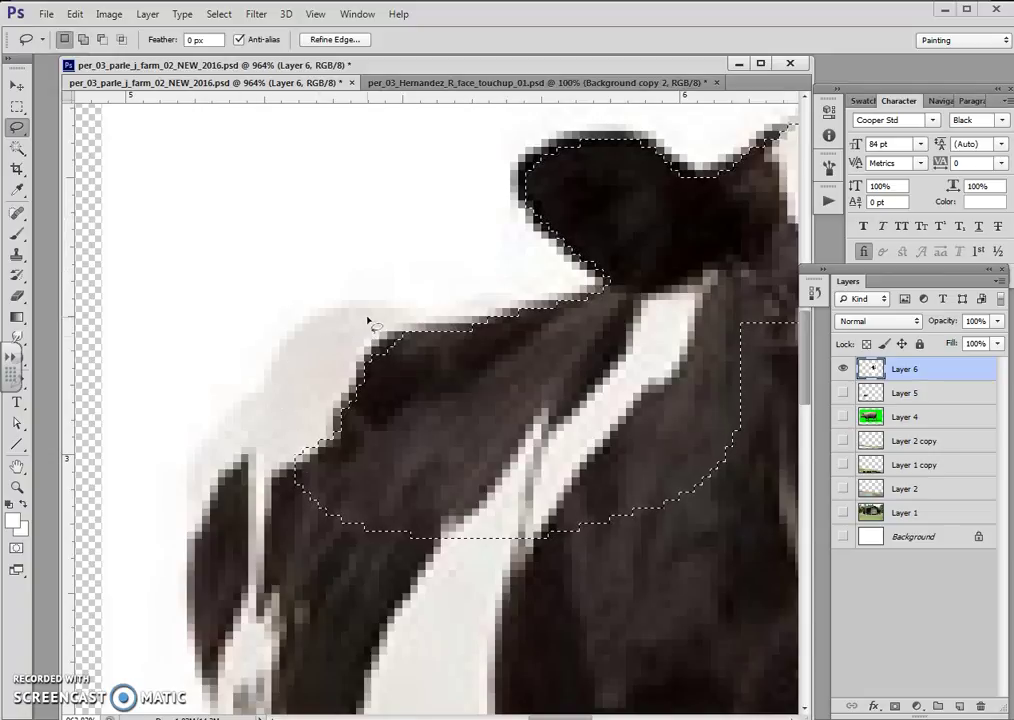
left_click_drag(397, 330, 345, 323)
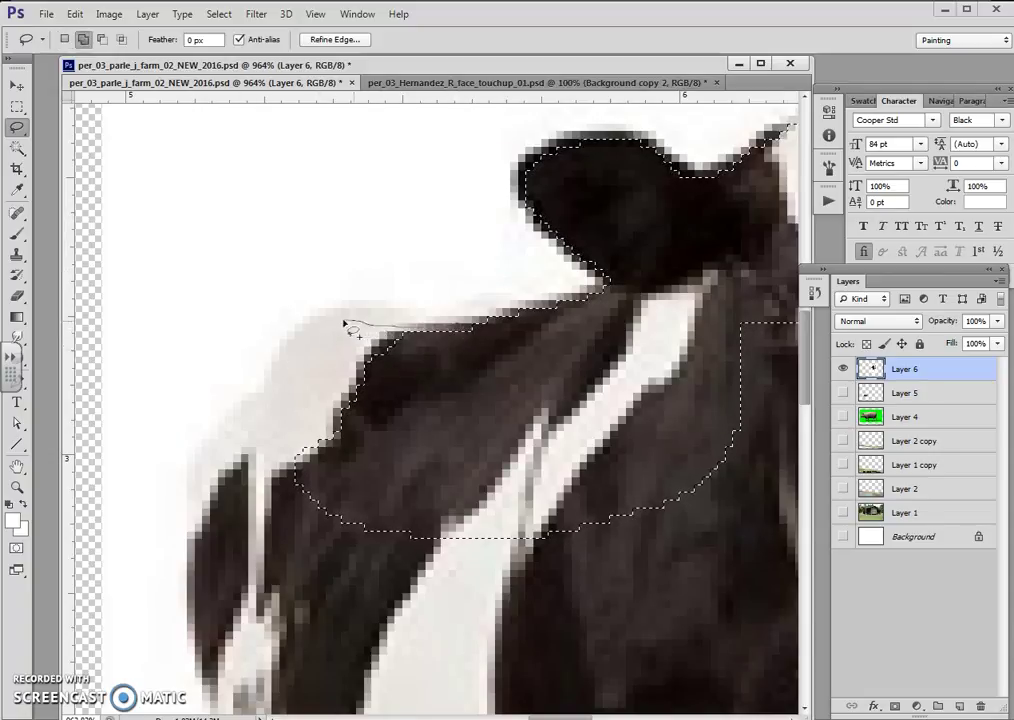
mouse_move(284, 384)
left_mouse_down()
mouse_move(208, 548)
mouse_move(208, 600)
mouse_move(425, 650)
mouse_move(584, 419)
left_mouse_up()
mouse_move(537, 558)
left_mouse_down()
mouse_move(532, 230)
mouse_move(546, 250)
left_mouse_up()
Add the cow's lower body and left leg down to the hoof to the lasso selection
key("shift")
mouse_move(222, 248)
left_mouse_down()
mouse_move(214, 318)
mouse_move(224, 386)
left_mouse_up()
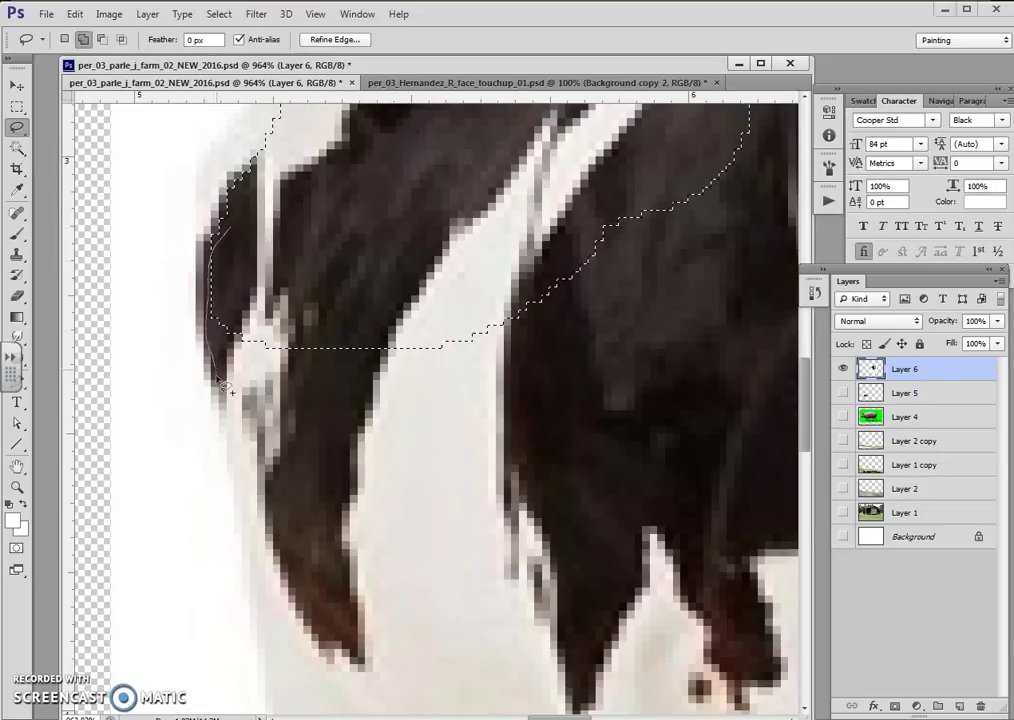
mouse_move(263, 448)
left_mouse_down()
mouse_move(267, 480)
mouse_move(305, 550)
mouse_move(355, 570)
mouse_move(543, 567)
mouse_move(679, 328)
mouse_move(502, 215)
mouse_move(487, 226)
left_mouse_up()
scroll(450, 300, "down", 2)
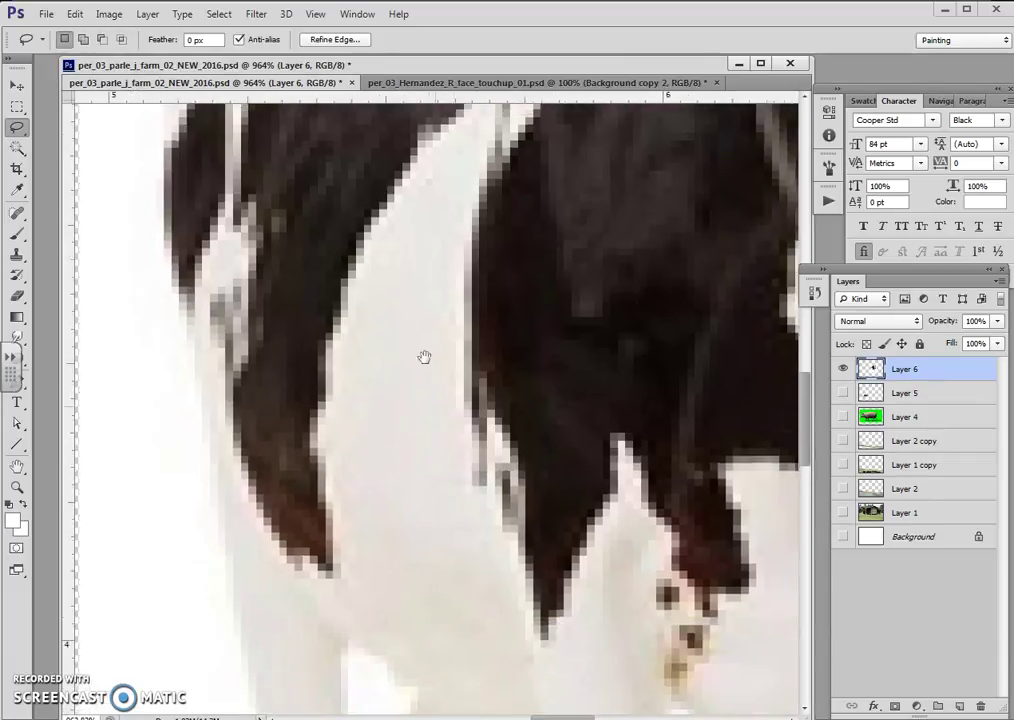
scroll(423, 270, "down", 4)
left_click_drag(230, 162, 236, 286)
mouse_move(240, 352)
left_mouse_down()
mouse_move(260, 502)
mouse_move(253, 557)
left_mouse_up()
mouse_move(277, 663)
left_mouse_down()
mouse_move(312, 663)
mouse_move(328, 640)
mouse_move(323, 488)
left_mouse_up()
mouse_move(326, 432)
left_mouse_down()
mouse_move(373, 380)
mouse_move(380, 220)
mouse_move(400, 235)
left_mouse_up()
key("z")
left_click(578, 407, "alt")
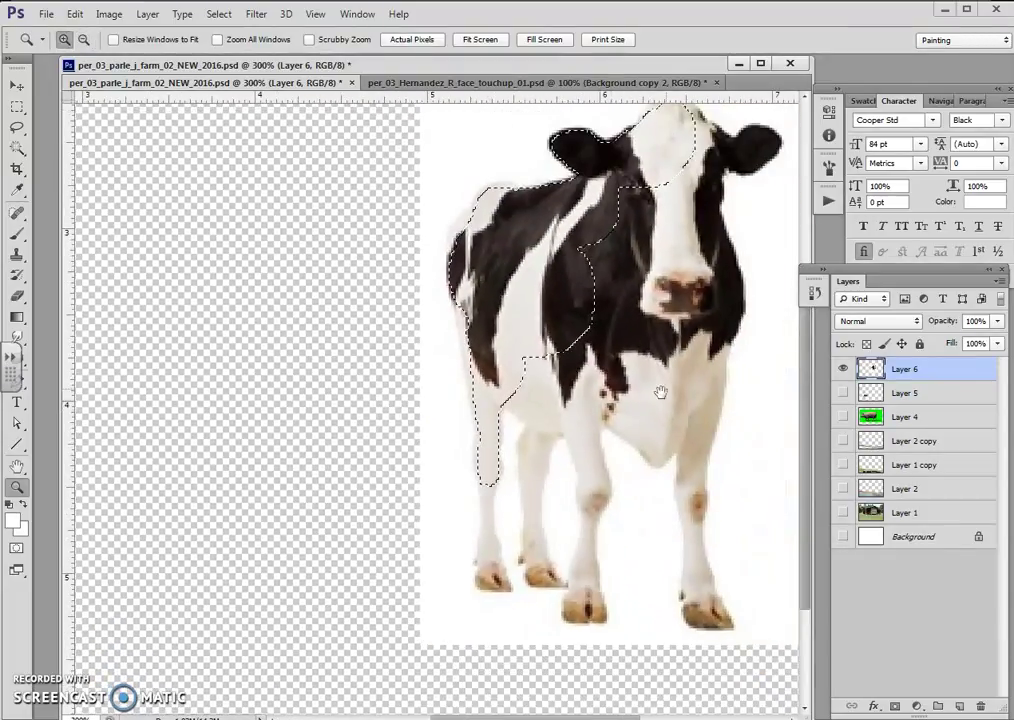
Add the hind legs, front leg and top of the head to the lasso selection
left_click_drag(661, 392, 546, 432)
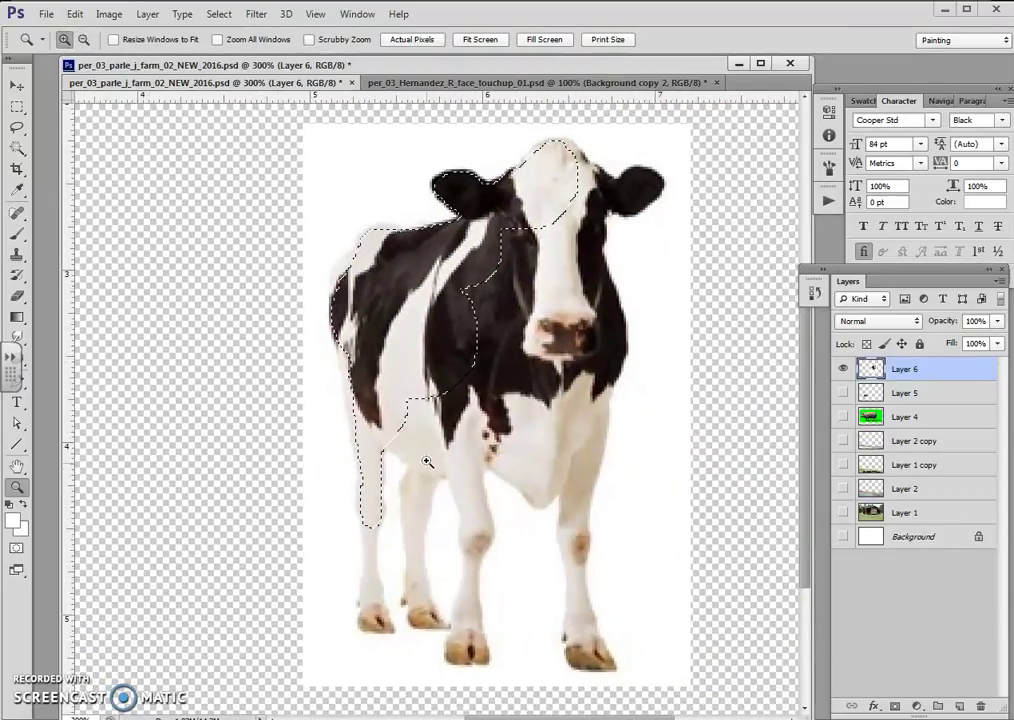
key("l")
key("shift")
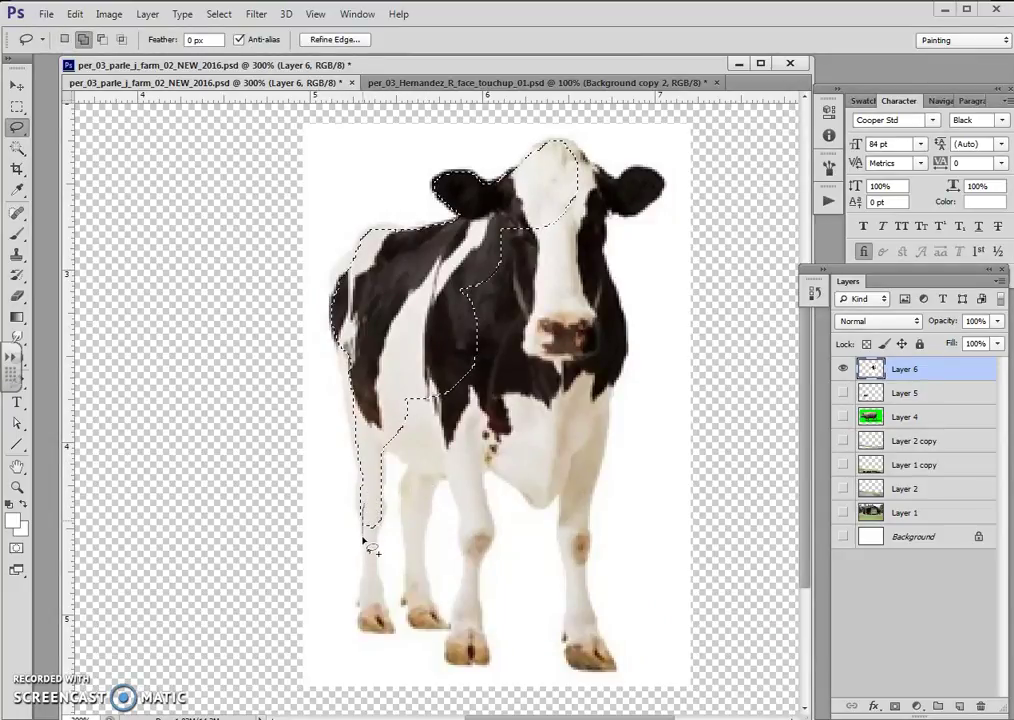
left_click_drag(362, 598, 362, 631)
mouse_move(378, 528)
left_mouse_down()
mouse_move(384, 445)
mouse_move(413, 468)
left_mouse_up()
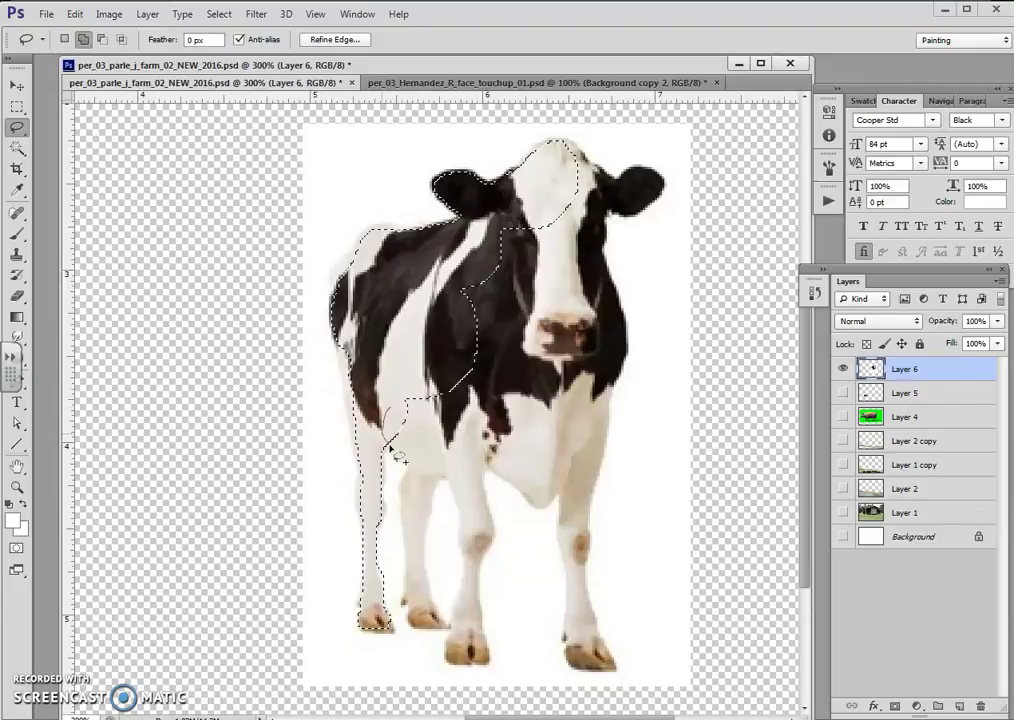
mouse_move(408, 583)
left_mouse_down()
mouse_move(405, 611)
mouse_move(437, 611)
mouse_move(425, 566)
mouse_move(428, 506)
mouse_move(460, 545)
mouse_move(457, 663)
mouse_move(497, 672)
mouse_move(481, 600)
mouse_move(495, 537)
mouse_move(472, 382)
mouse_move(430, 362)
mouse_move(396, 407)
left_mouse_up()
left_click_drag(522, 318, 483, 458)
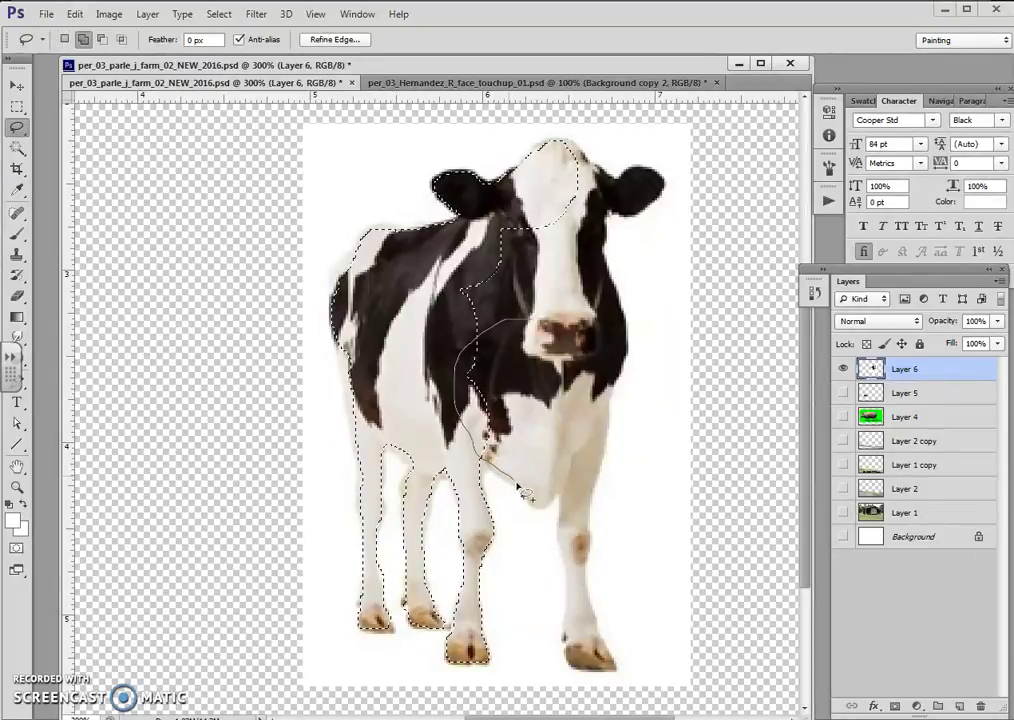
mouse_move(545, 512)
left_mouse_down()
mouse_move(573, 665)
mouse_move(613, 669)
left_mouse_up()
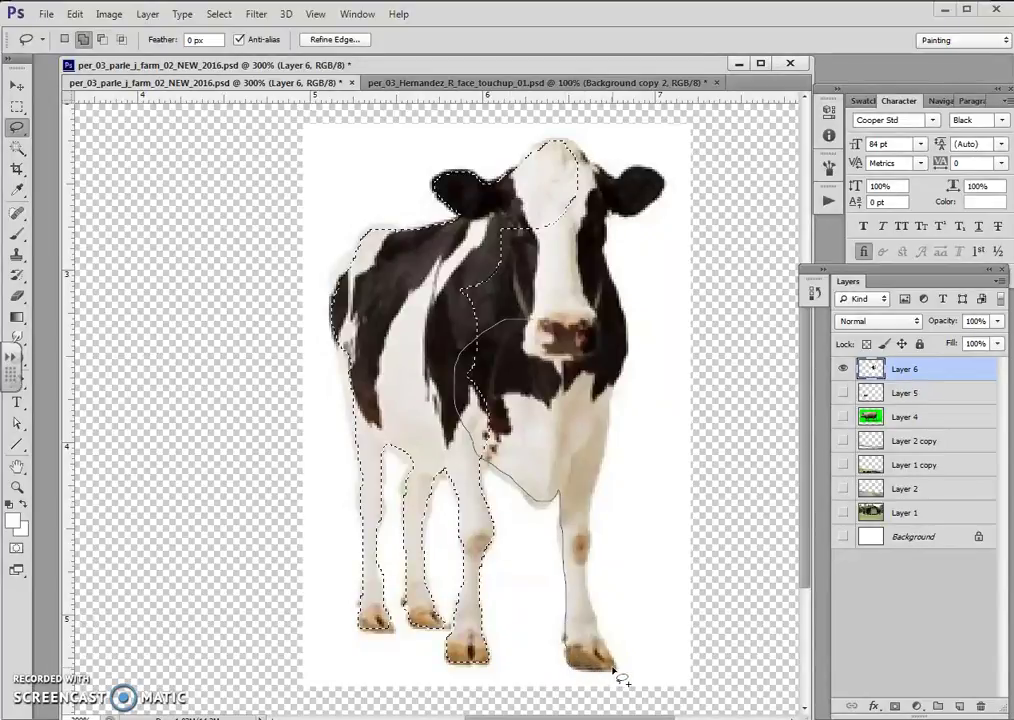
mouse_move(585, 557)
left_mouse_down()
mouse_move(622, 351)
mouse_move(562, 293)
left_mouse_up()
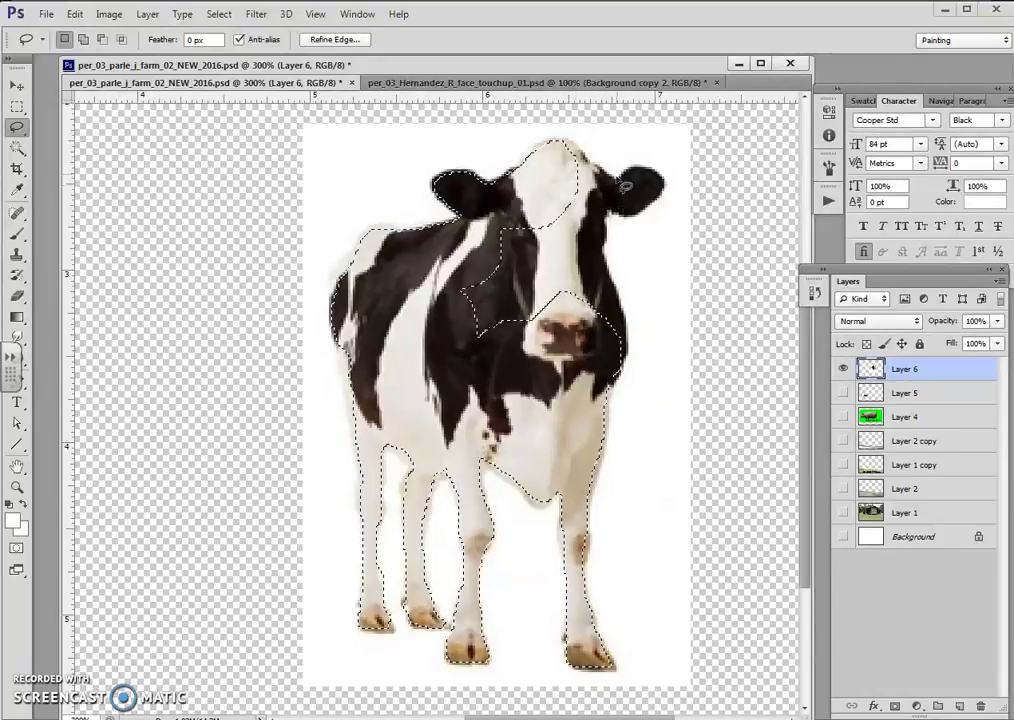
mouse_move(563, 138)
left_mouse_down()
mouse_move(615, 187)
mouse_move(635, 170)
mouse_move(658, 178)
mouse_move(663, 204)
mouse_move(640, 215)
mouse_move(611, 265)
mouse_move(627, 370)
mouse_move(612, 403)
mouse_move(462, 396)
mouse_move(425, 300)
mouse_move(554, 165)
left_mouse_up()
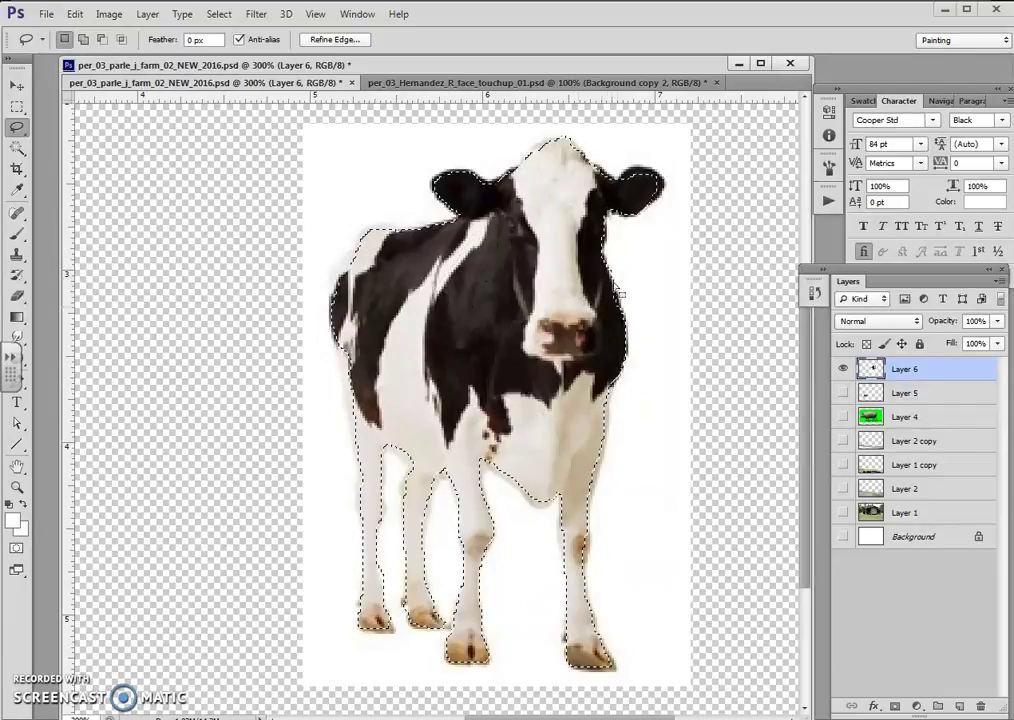
Close the cow outline and feather the selection by 0.5 pixels
key("z")
left_click(458, 314, "alt")
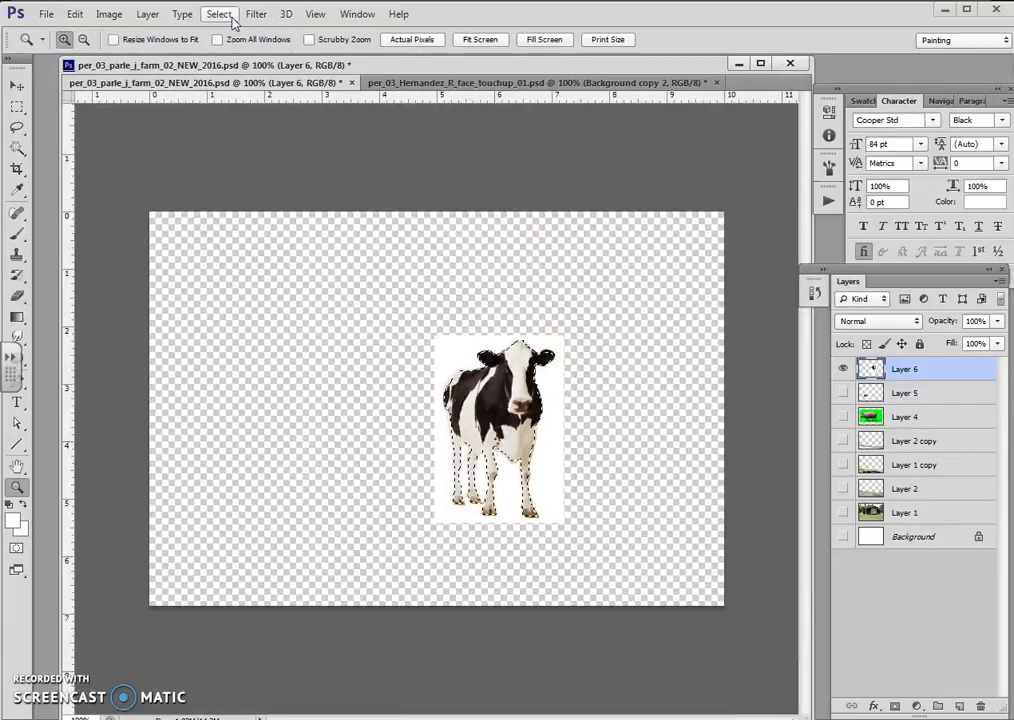
left_click(220, 15)
left_click(408, 250)
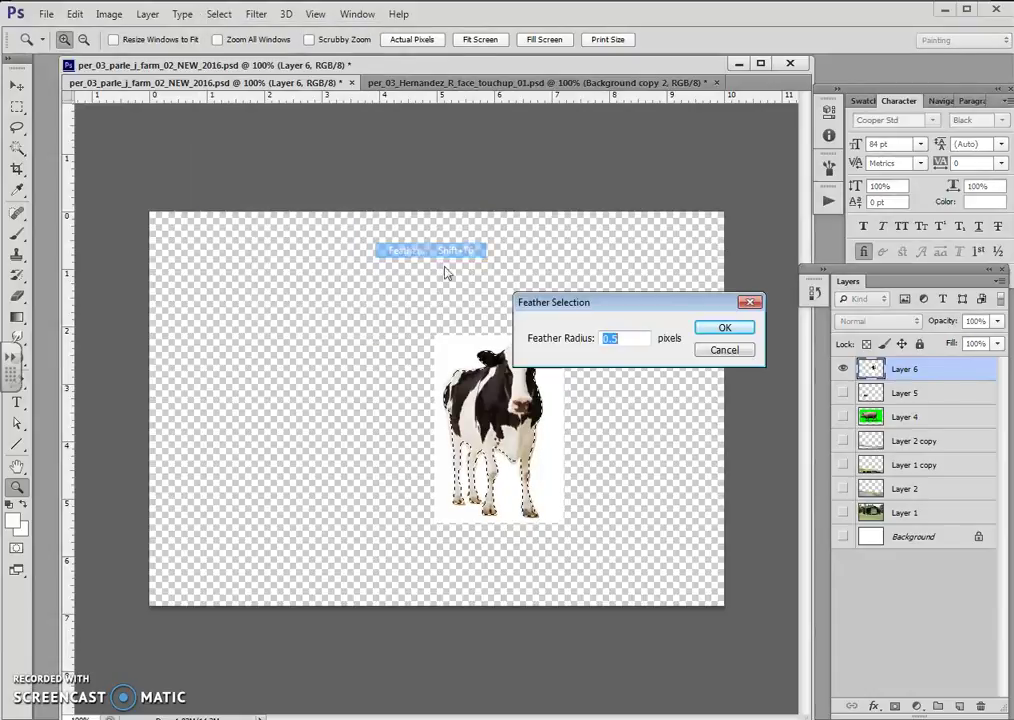
type("0.5")
left_click(725, 330)
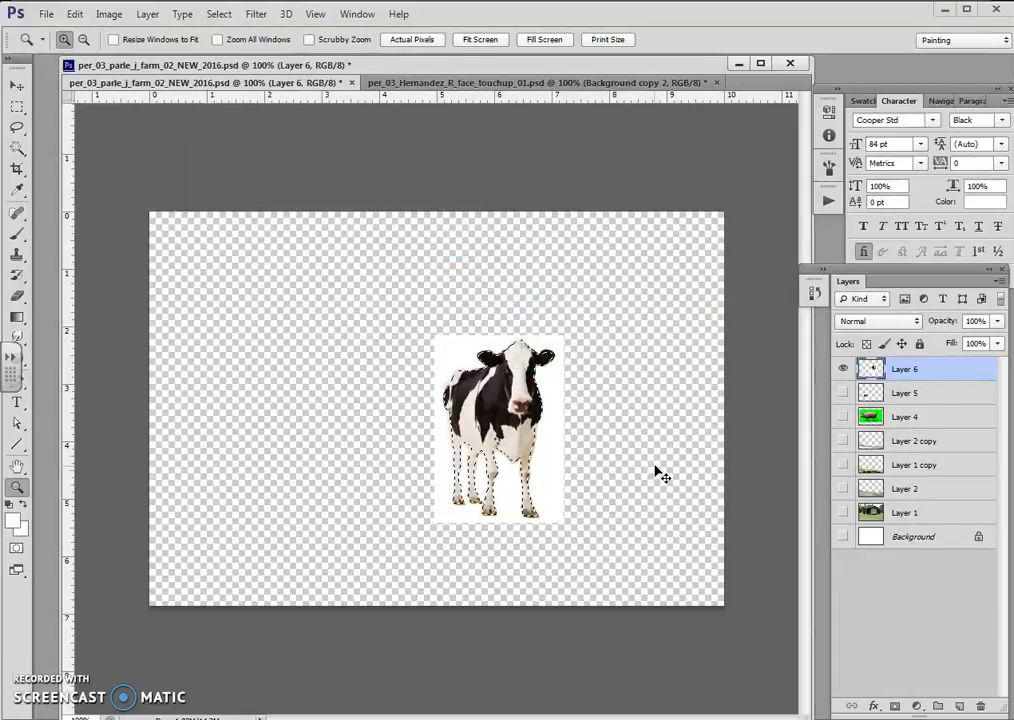
Copy the cow onto Layer 7, hide Layer 6, and show the barn background layers
key("ctrl+j")
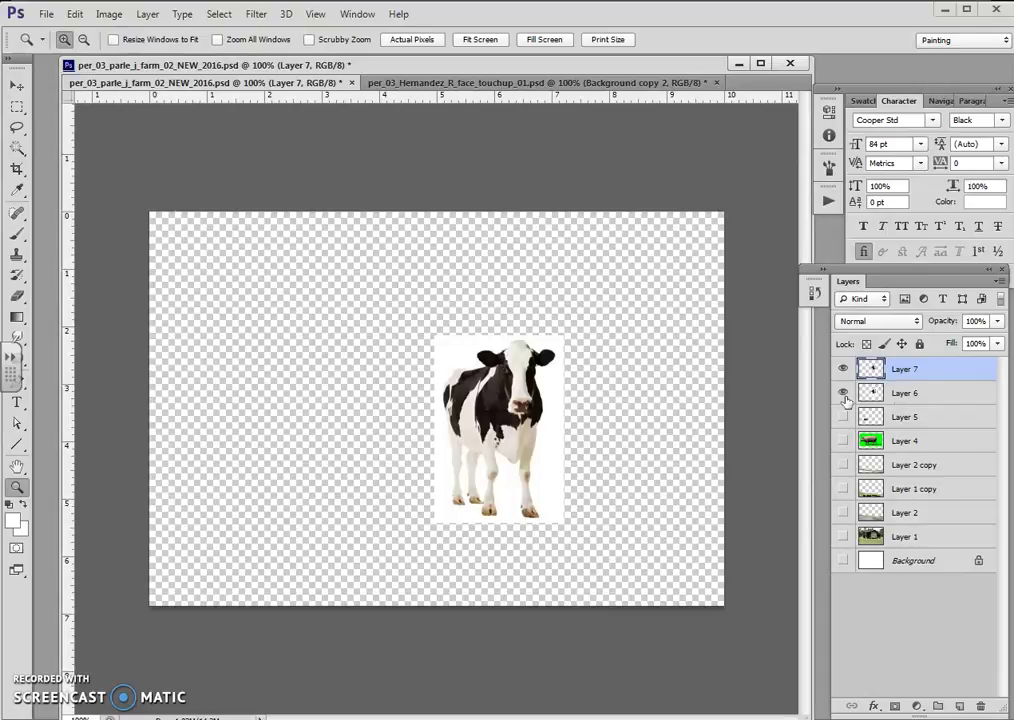
left_click(843, 393)
left_click_drag(843, 468, 843, 498)
left_click(843, 537)
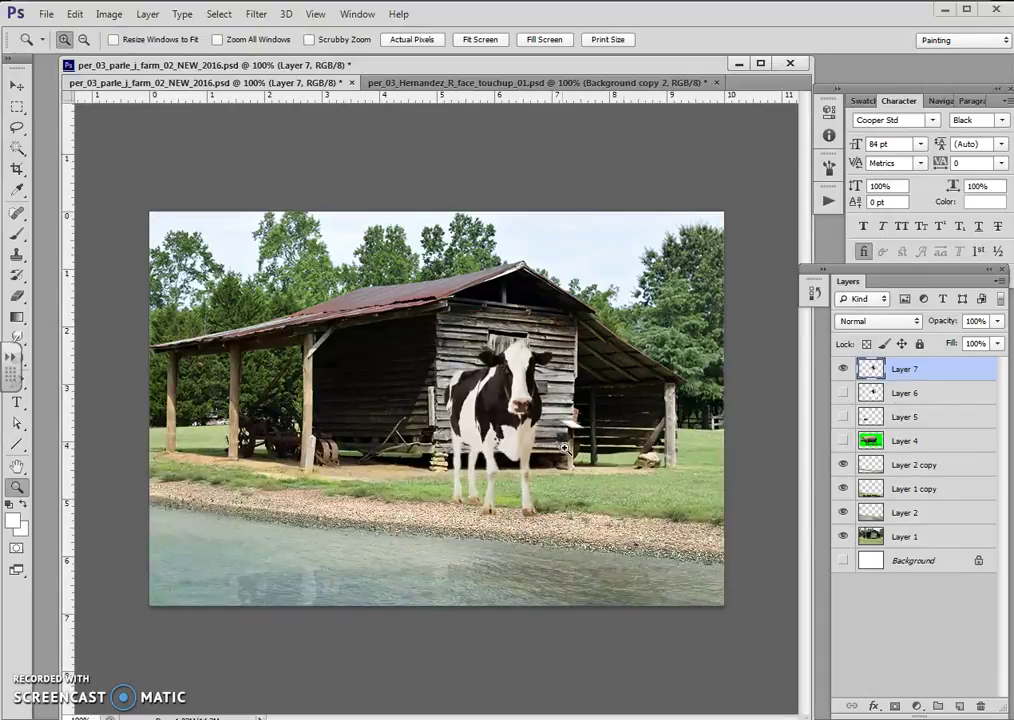
Move the cow right beside the barn and flip it horizontally
key("v")
left_click_drag(515, 431, 583, 444)
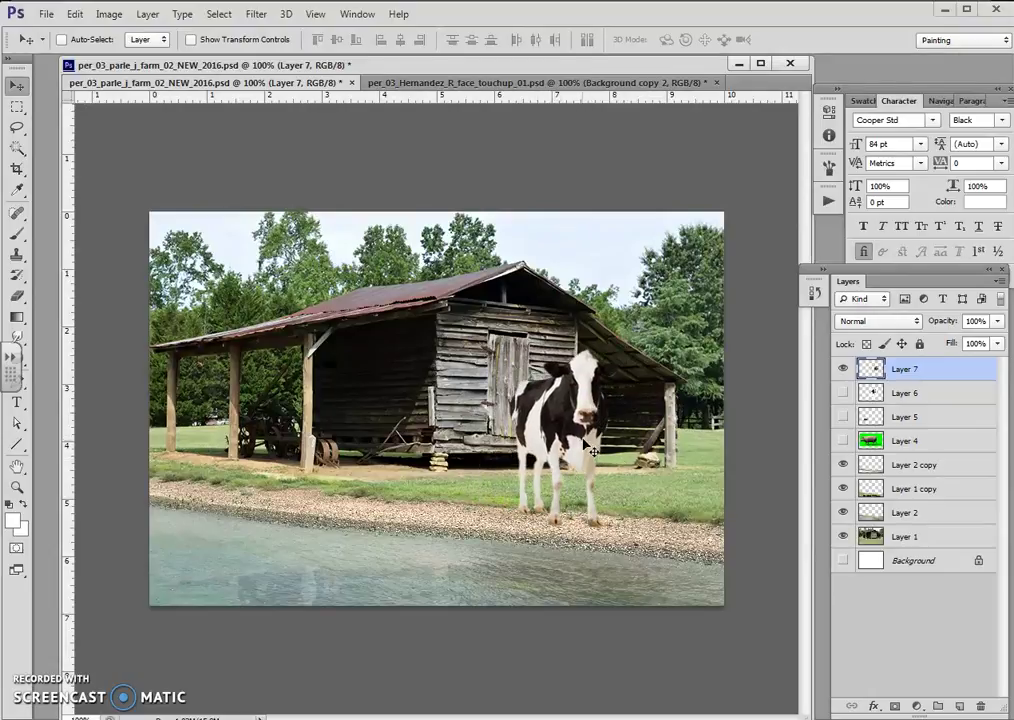
left_click_drag(495, 354, 505, 347)
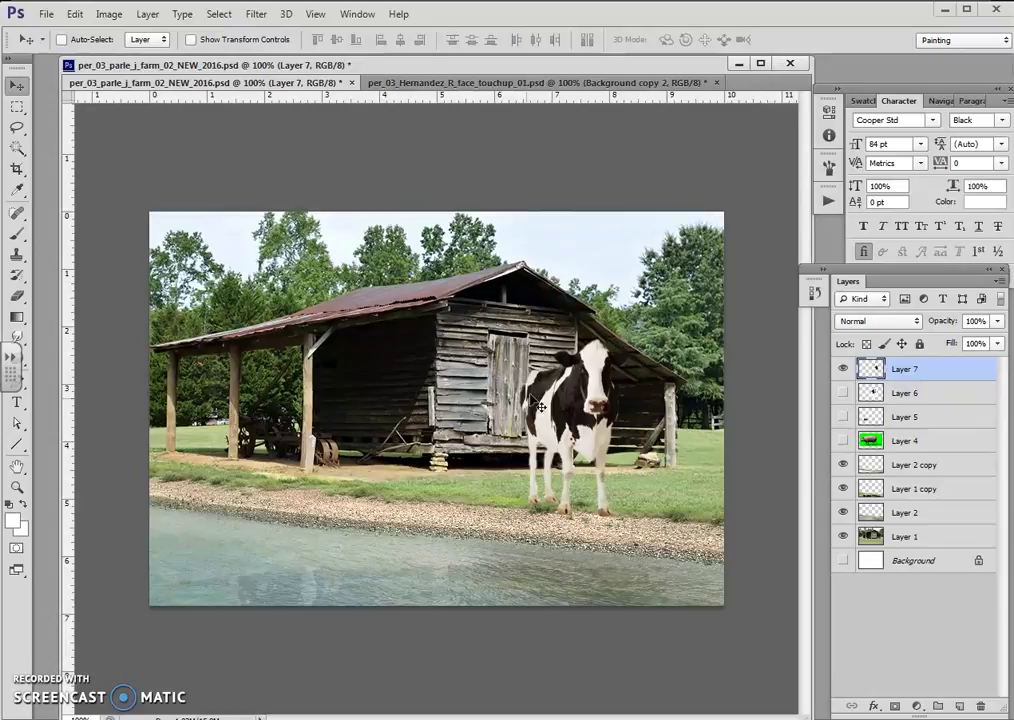
mouse_move(584, 424)
left_mouse_down()
mouse_move(593, 446)
mouse_move(606, 427)
left_mouse_up()
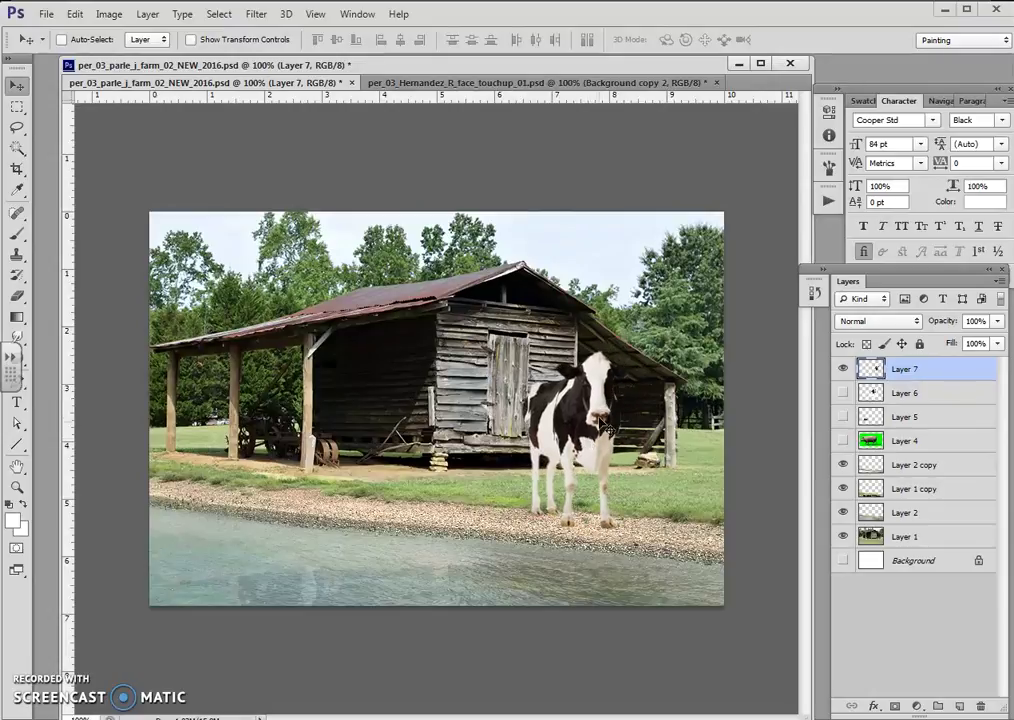
left_click(75, 14)
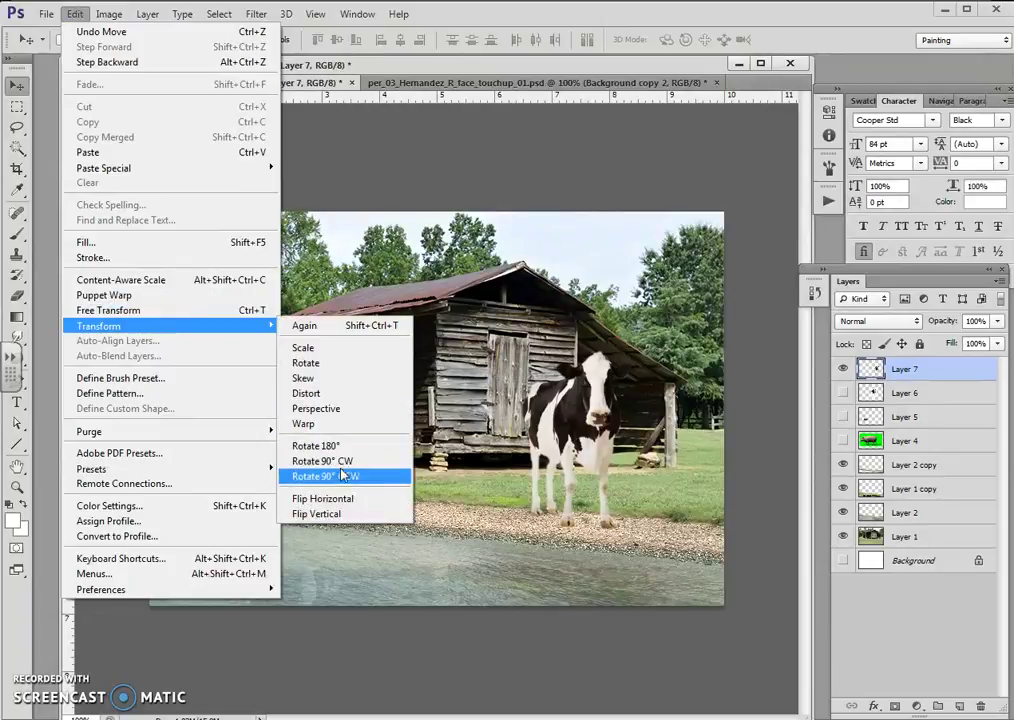
left_click(345, 498)
Scale the cow to about 68%, nudge it right, and make Layer 6 active
key("ctrl+t")
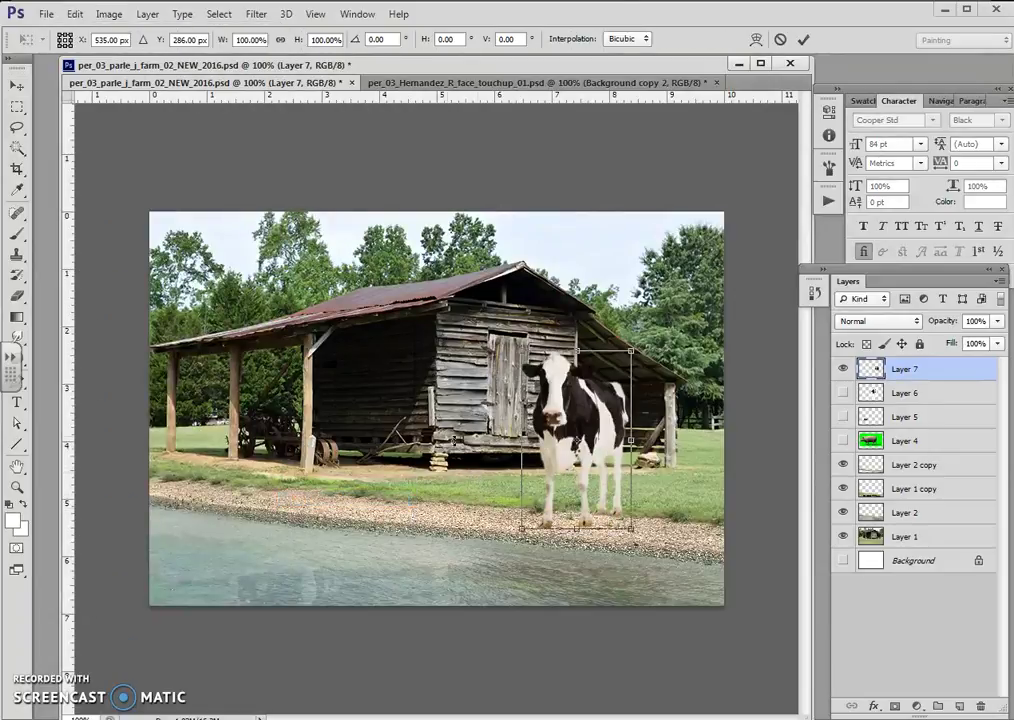
left_click_drag(522, 351, 555, 404)
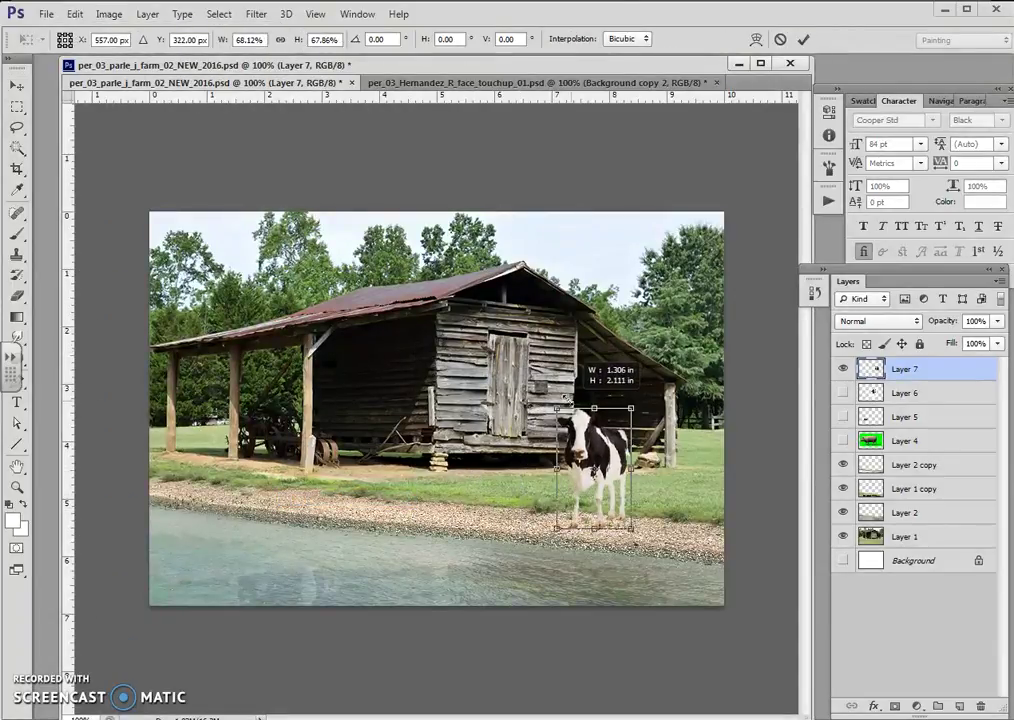
key("Return")
left_click_drag(603, 444, 621, 445)
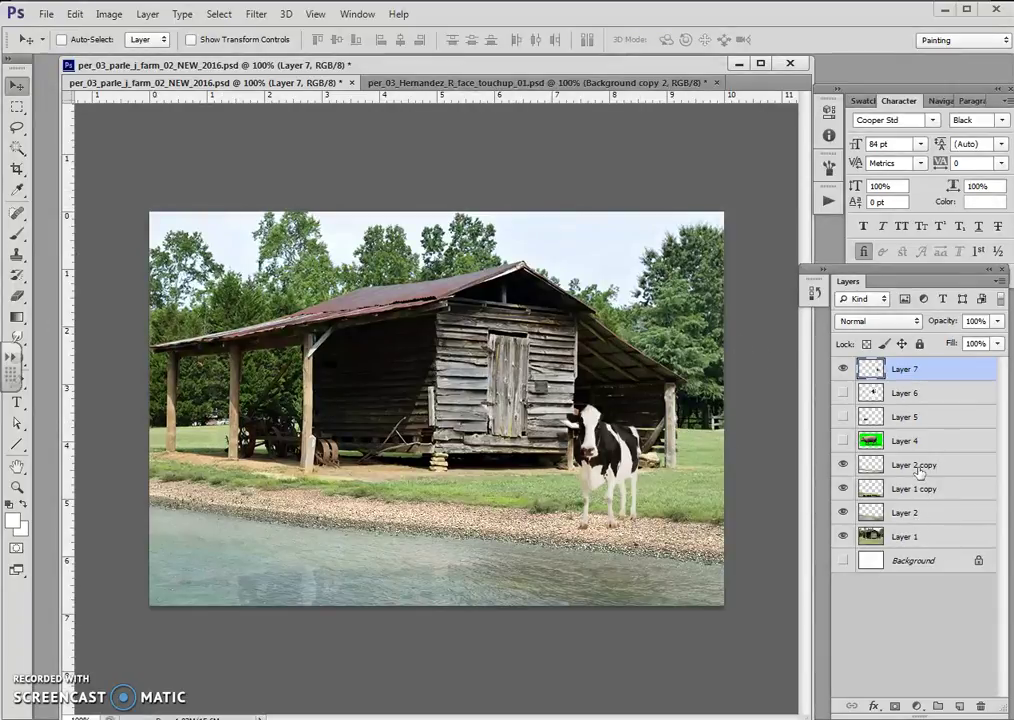
left_click(912, 397)
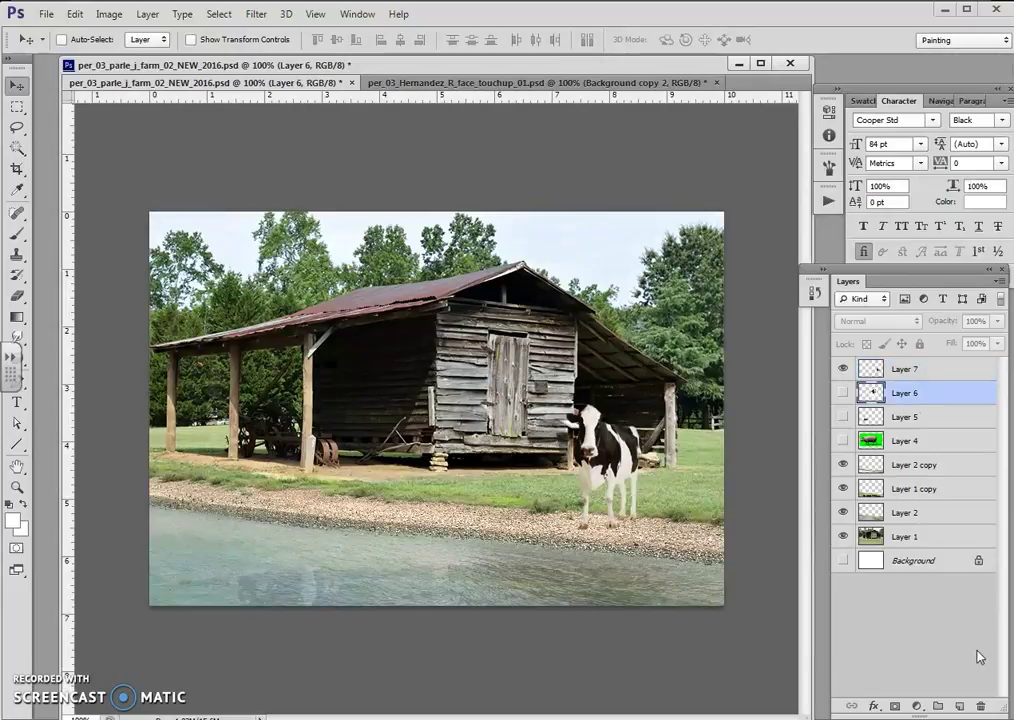
On a new layer, lasso a shadow shape under the cow's feet and fill it black
left_click(960, 706)
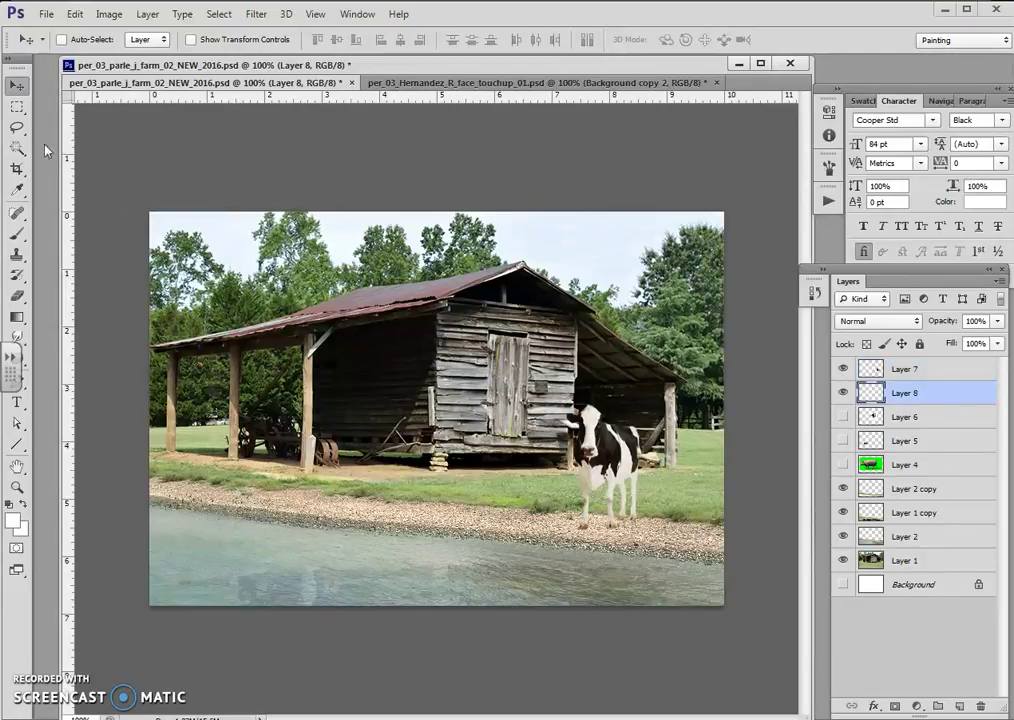
left_click(18, 130)
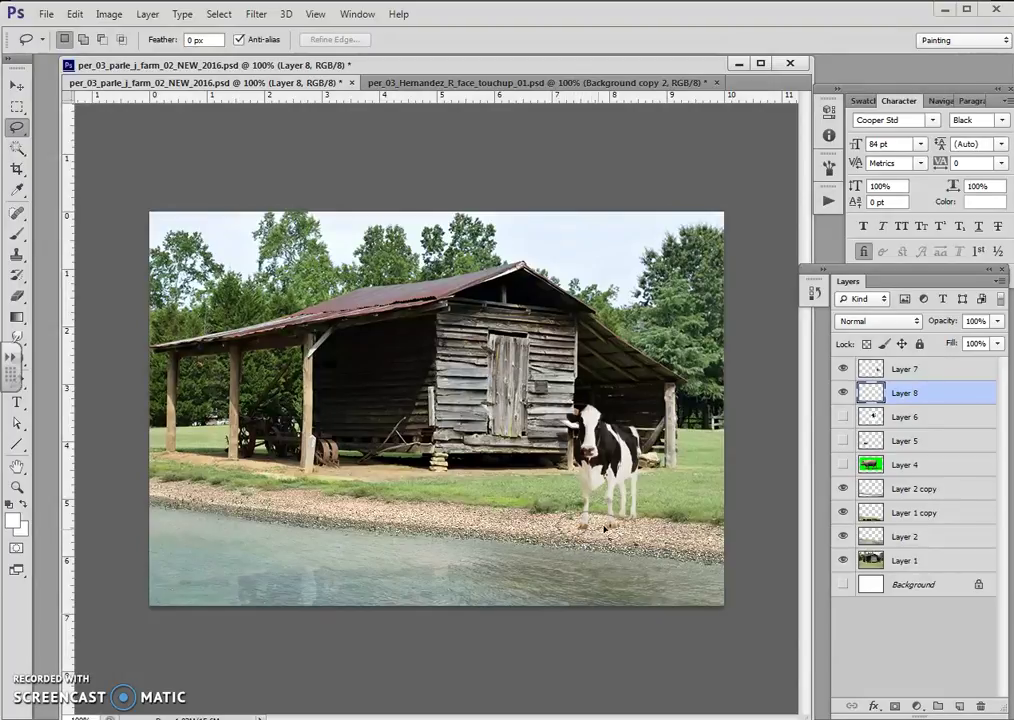
left_click_drag(627, 529, 555, 428)
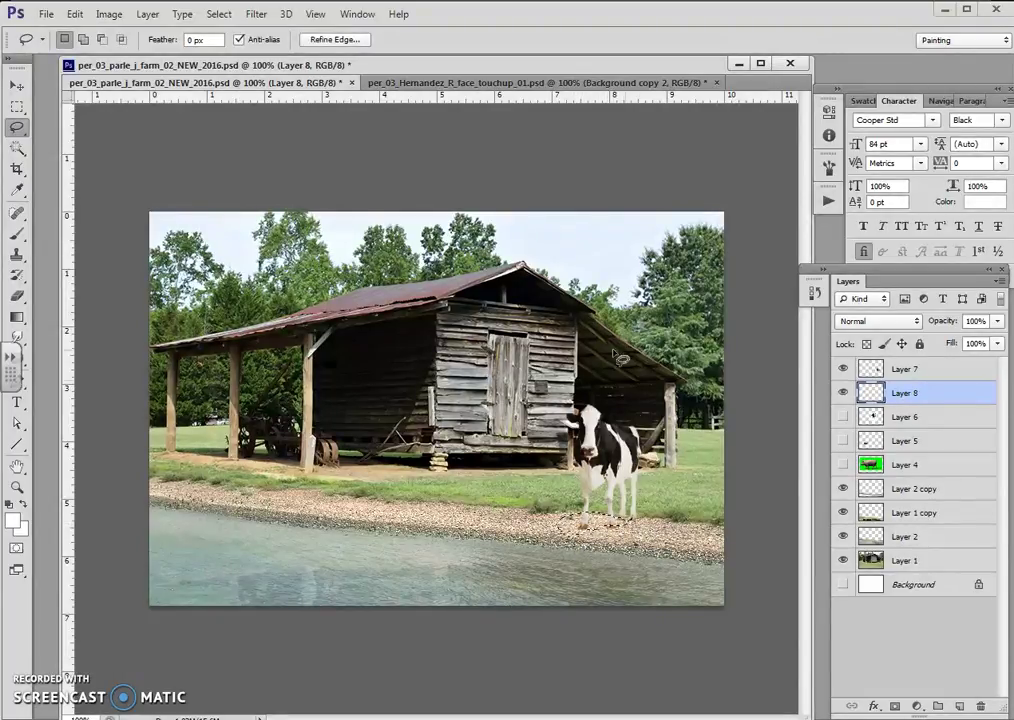
left_click(75, 14)
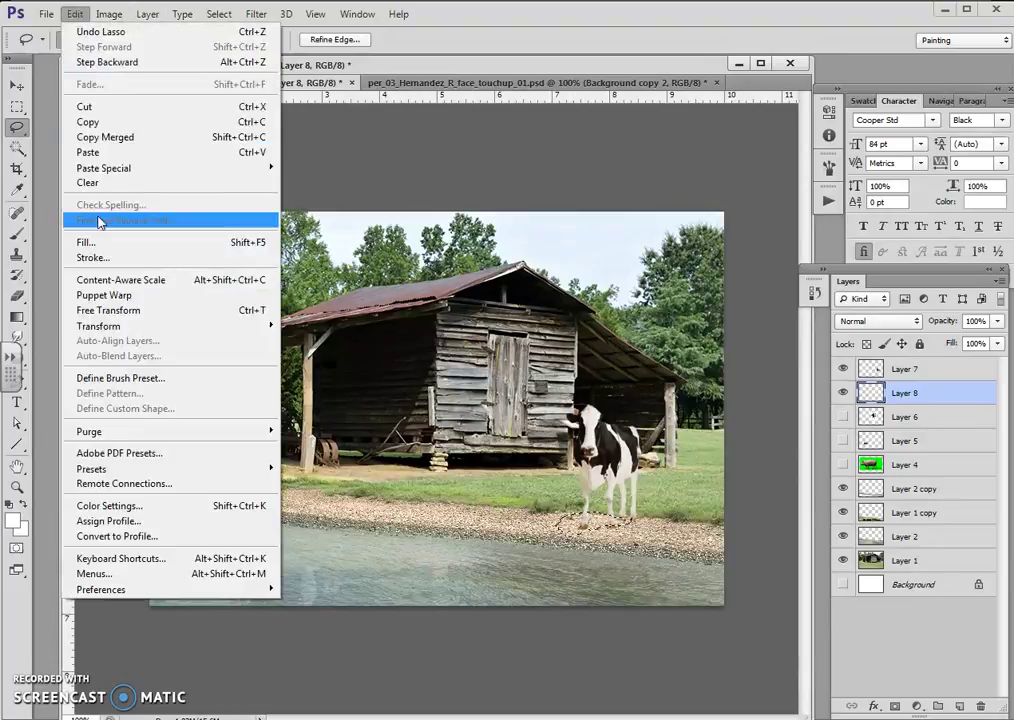
left_click(98, 235)
left_click(755, 212)
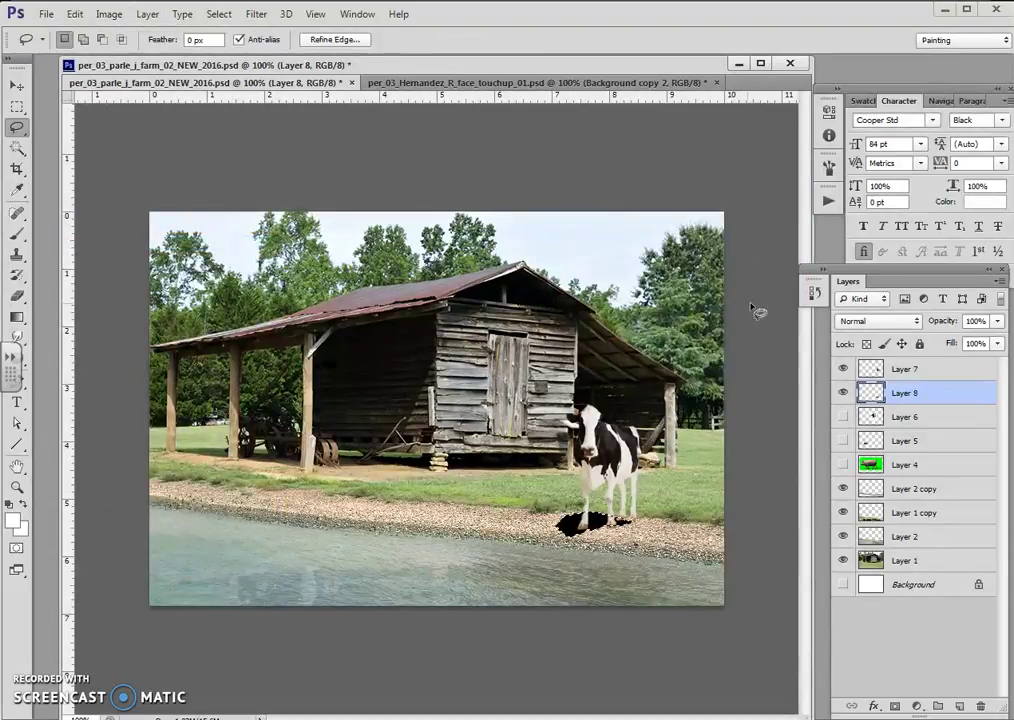
key("ctrl+d")
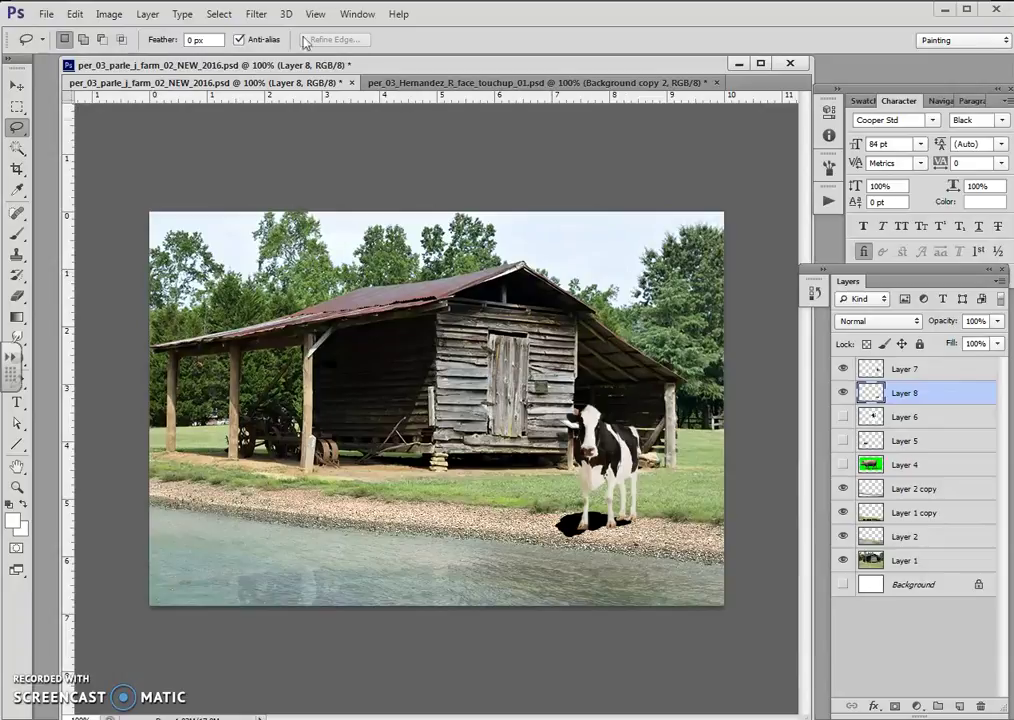
Soften the shadow with Gaussian Blur and lower its opacity to 38%
left_click(256, 14)
mouse_move(264, 175)
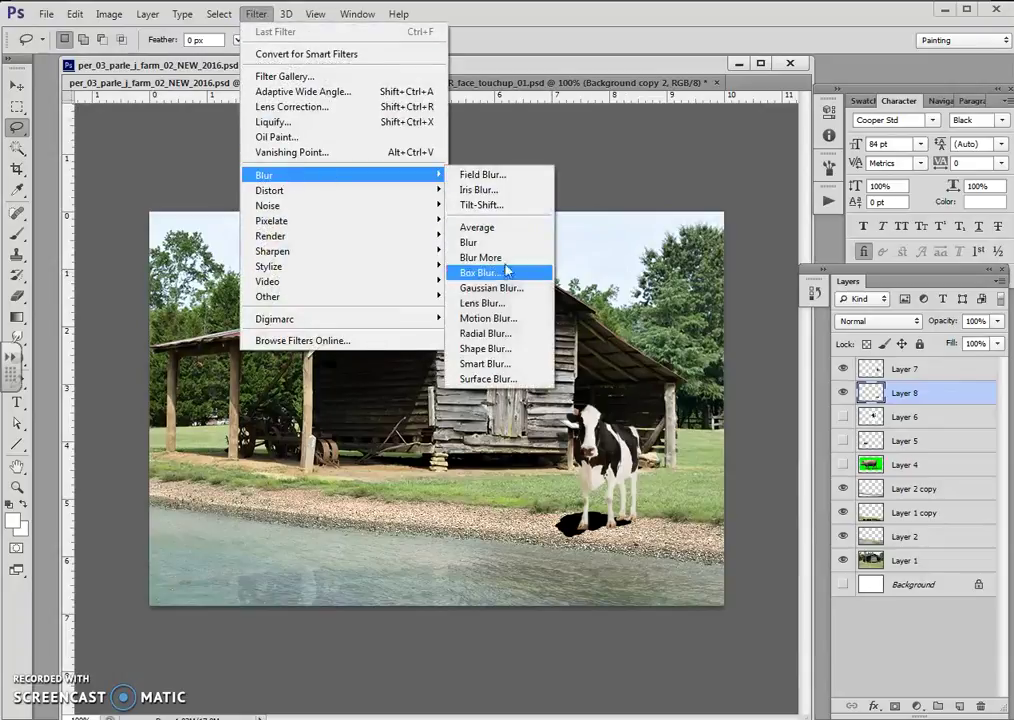
left_click(505, 287)
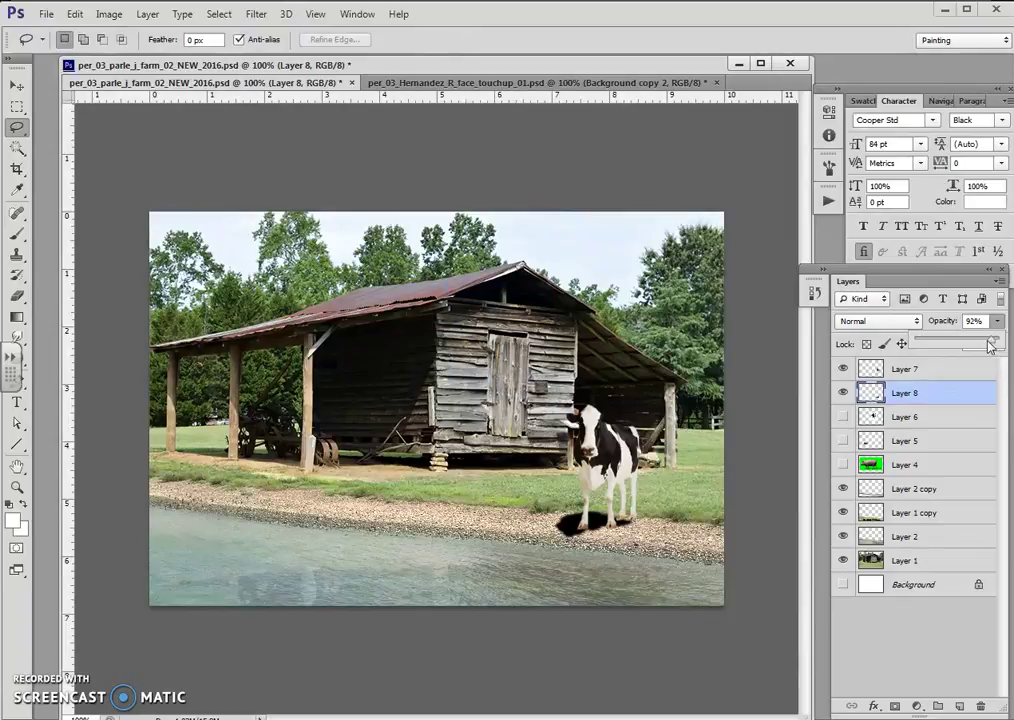
left_click_drag(990, 345, 948, 346)
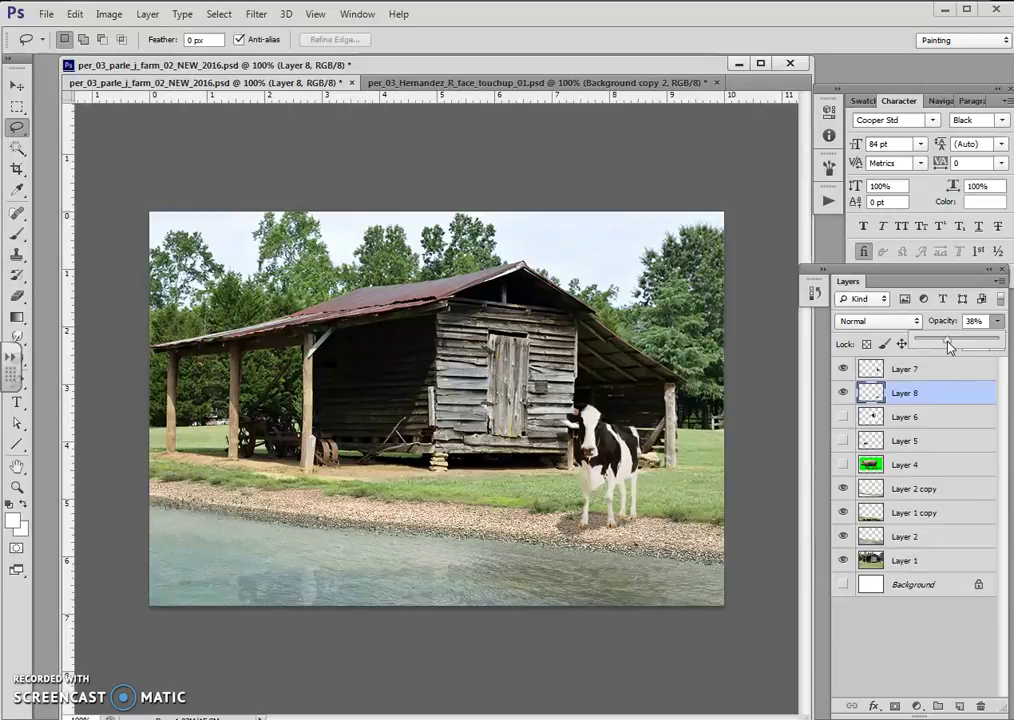
left_click(17, 85)
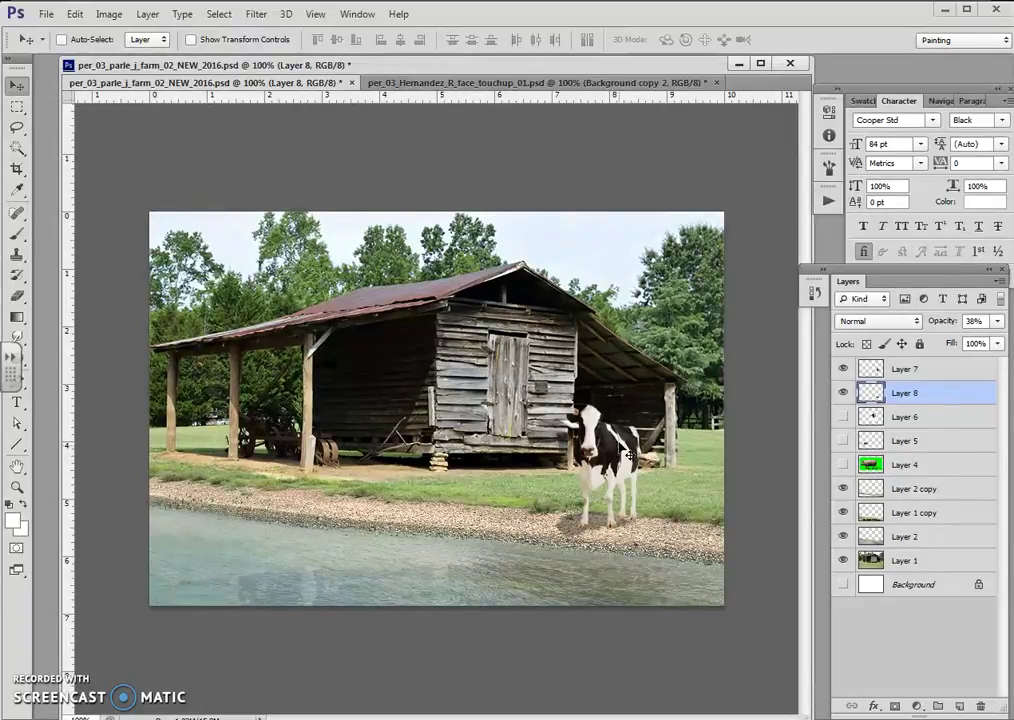
Toggle the shadow and cow layers to compare, then make the pig layer visible
left_click(845, 394)
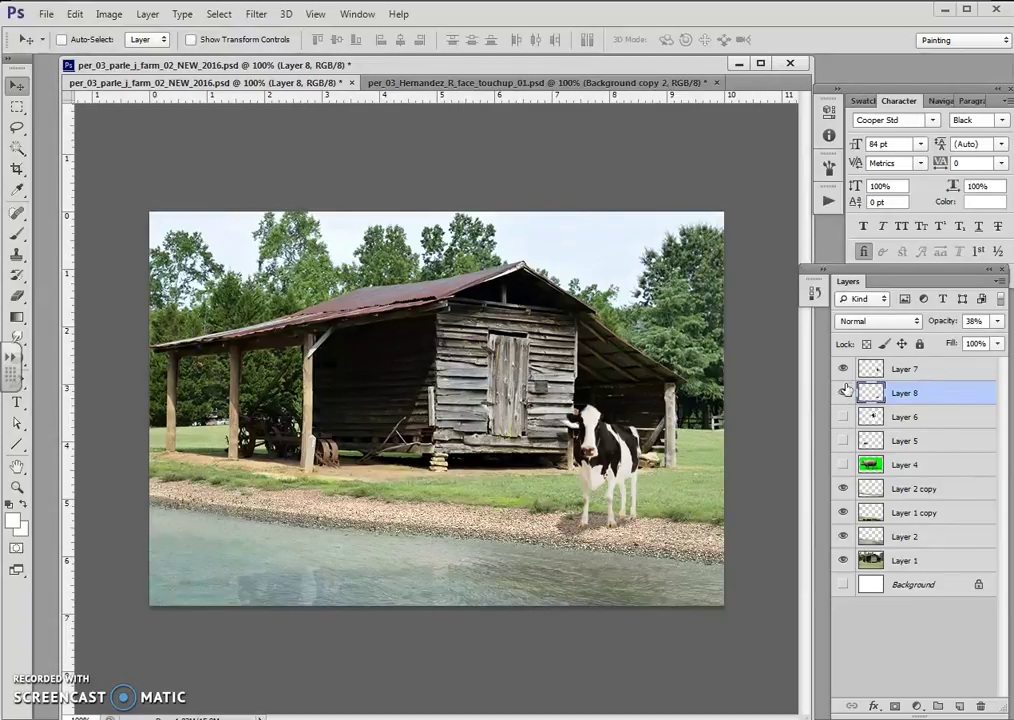
left_click(902, 370)
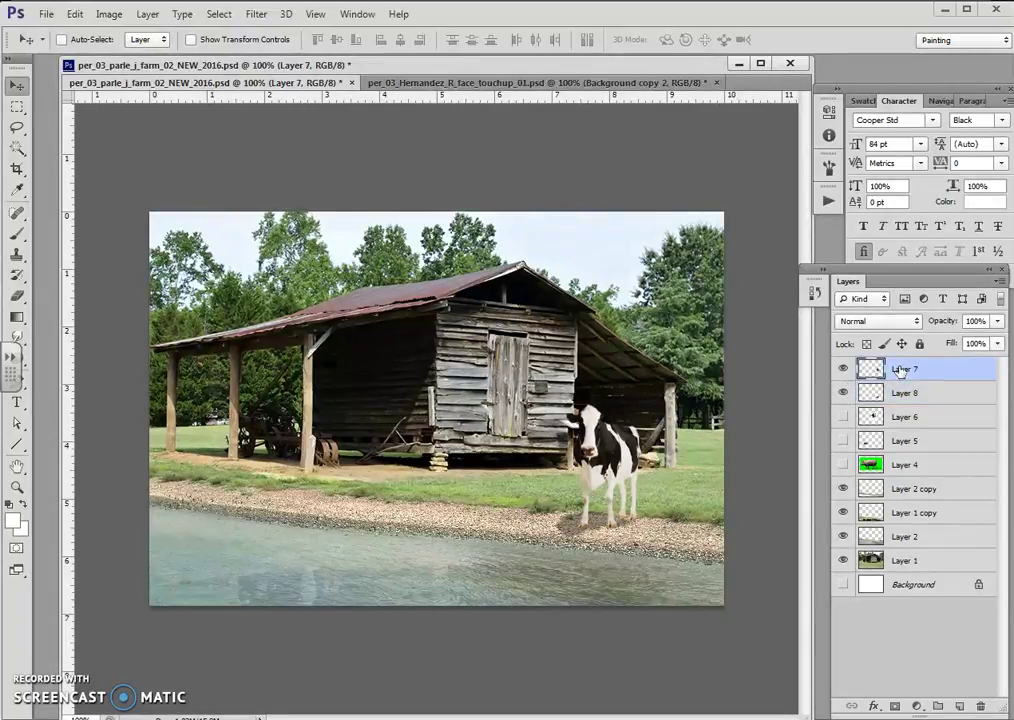
left_click(843, 369)
left_click(842, 393)
left_click(843, 440)
Zoom in and move the pig's Layer 5 up and right toward the shed
key("z")
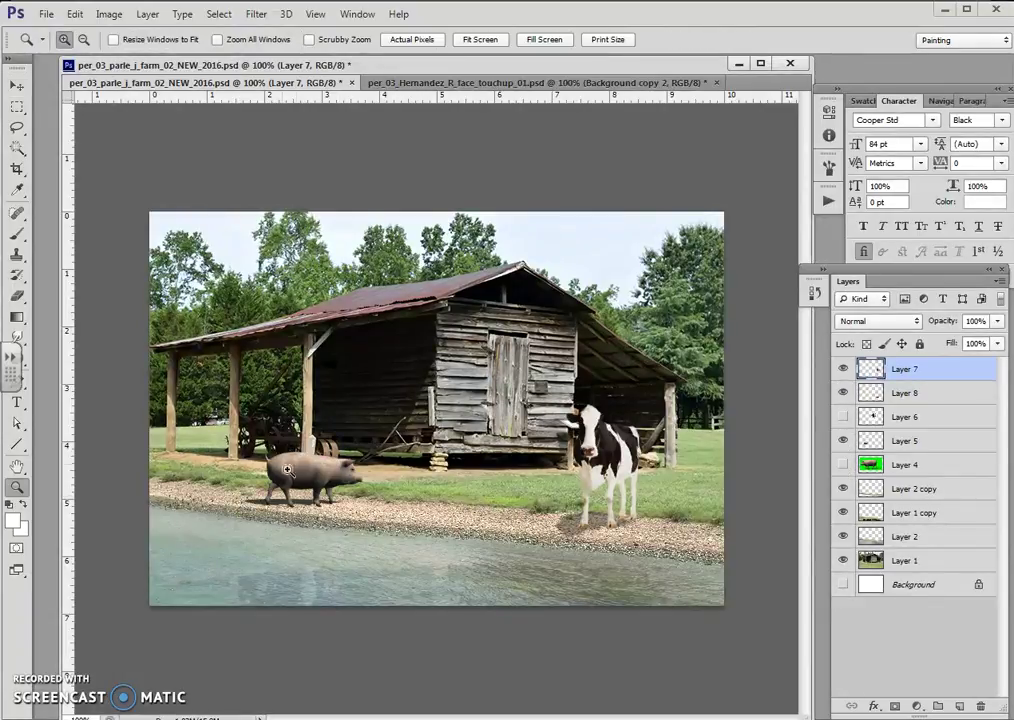
left_click_drag(388, 425, 396, 384)
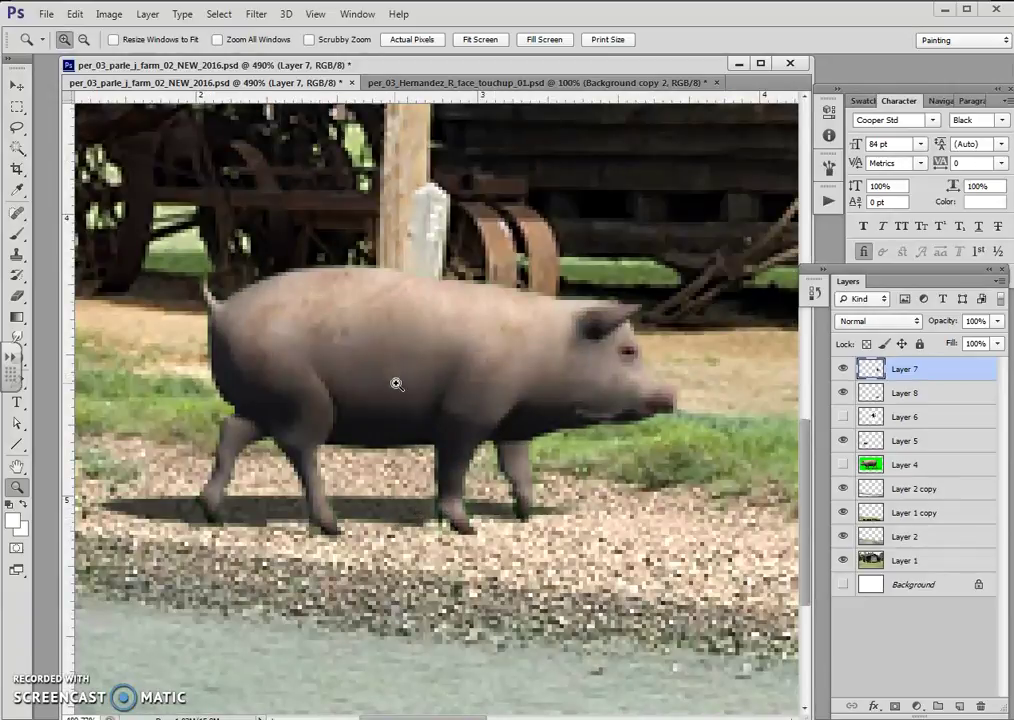
key("v")
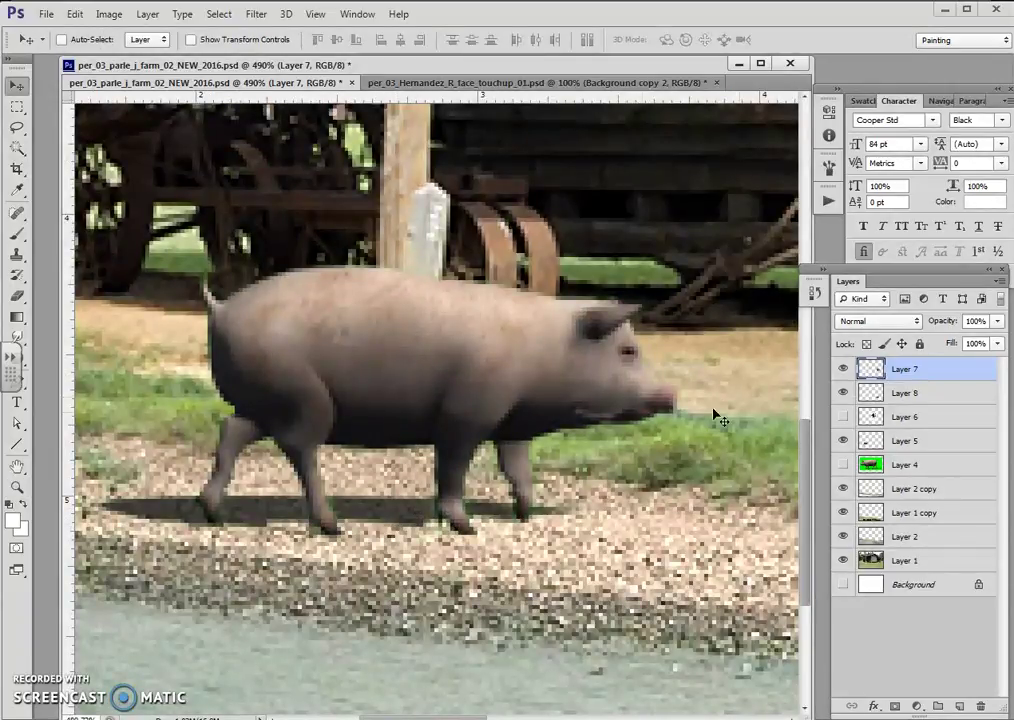
left_click(900, 441)
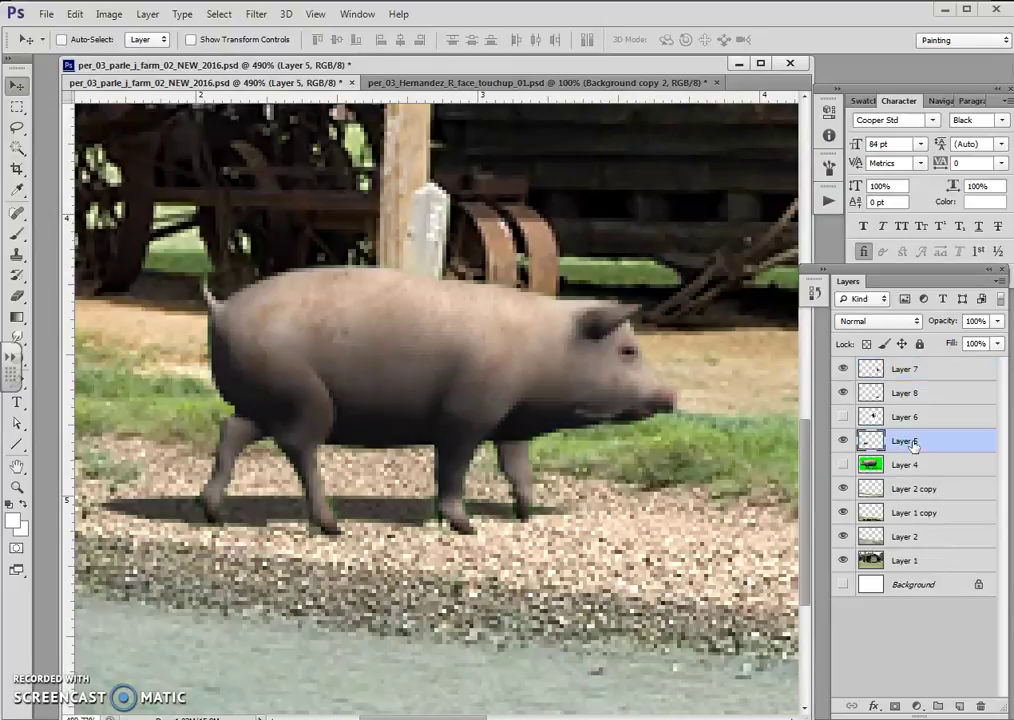
left_click_drag(479, 368, 505, 276)
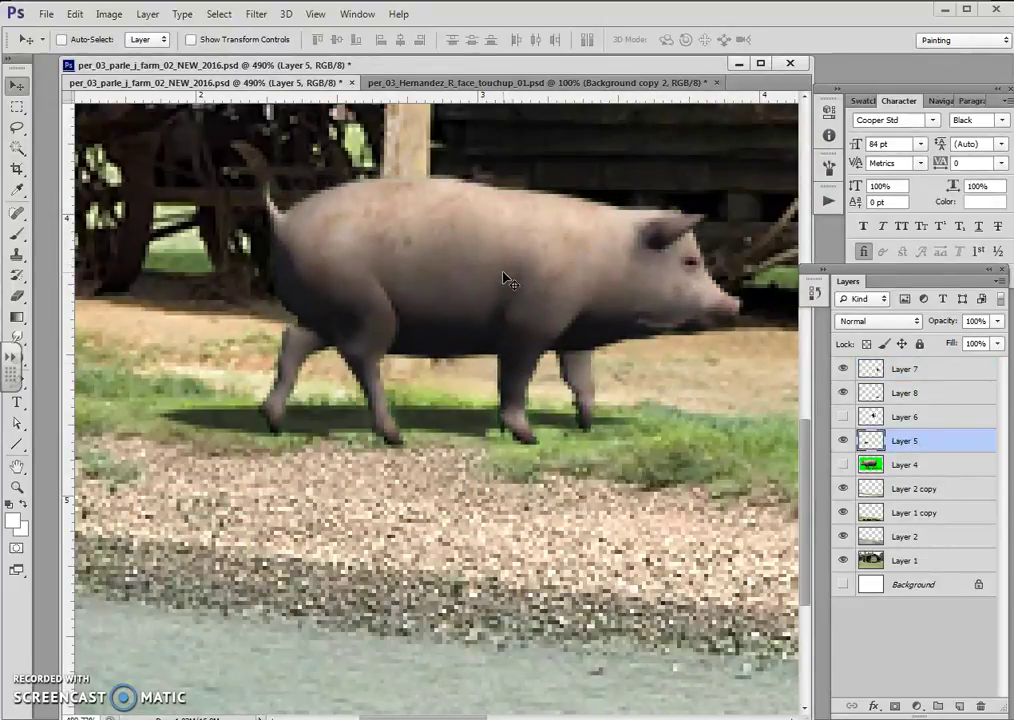
Scale the pig down to about 66% with Free Transform, then zoom in closer
key("ctrl+t")
mouse_move(740, 446)
left_mouse_down()
mouse_move(540, 353)
mouse_move(502, 283)
mouse_move(492, 283)
left_mouse_up()
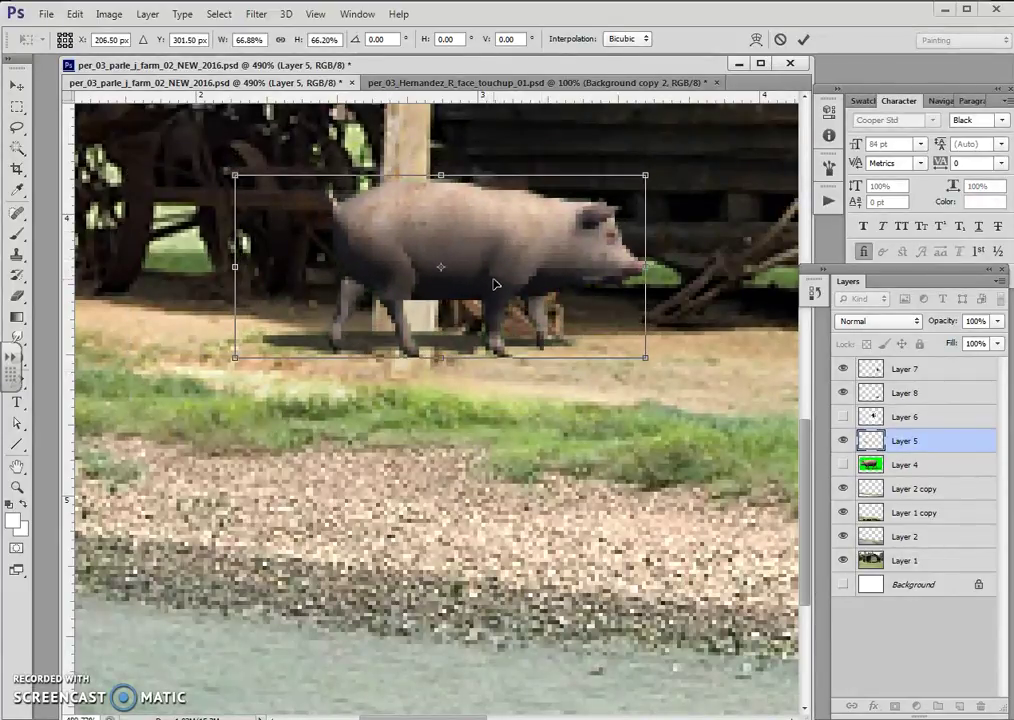
key("Return")
key("z")
left_click(408, 213)
Zoom in and trace a Polygonal Lasso selection around the wooden post
left_click(439, 240)
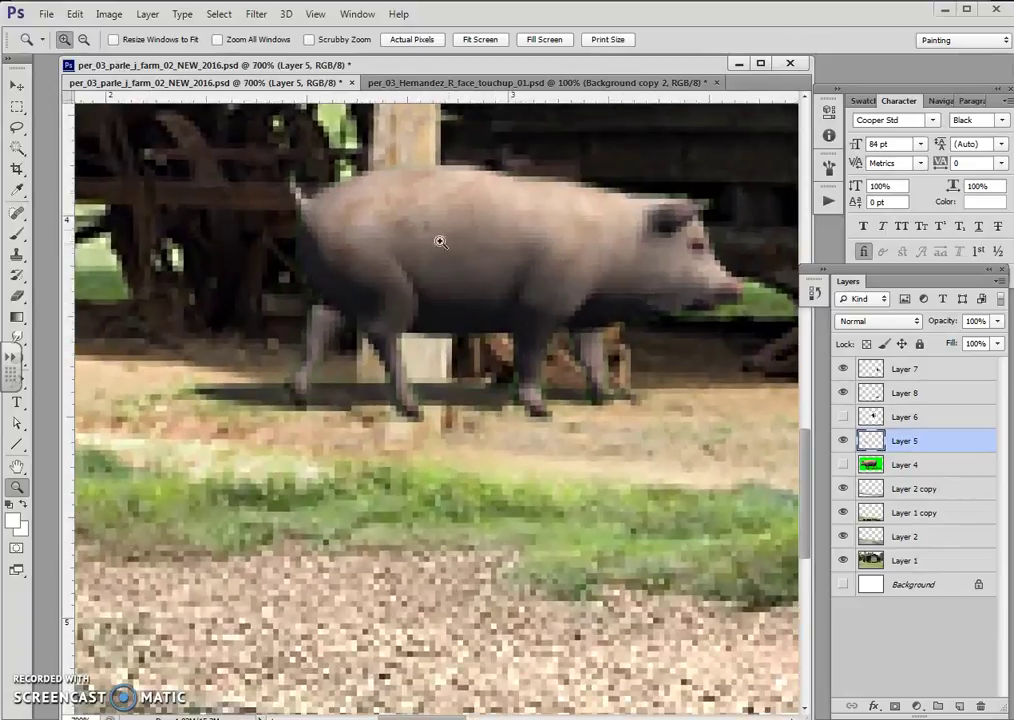
left_click(459, 437)
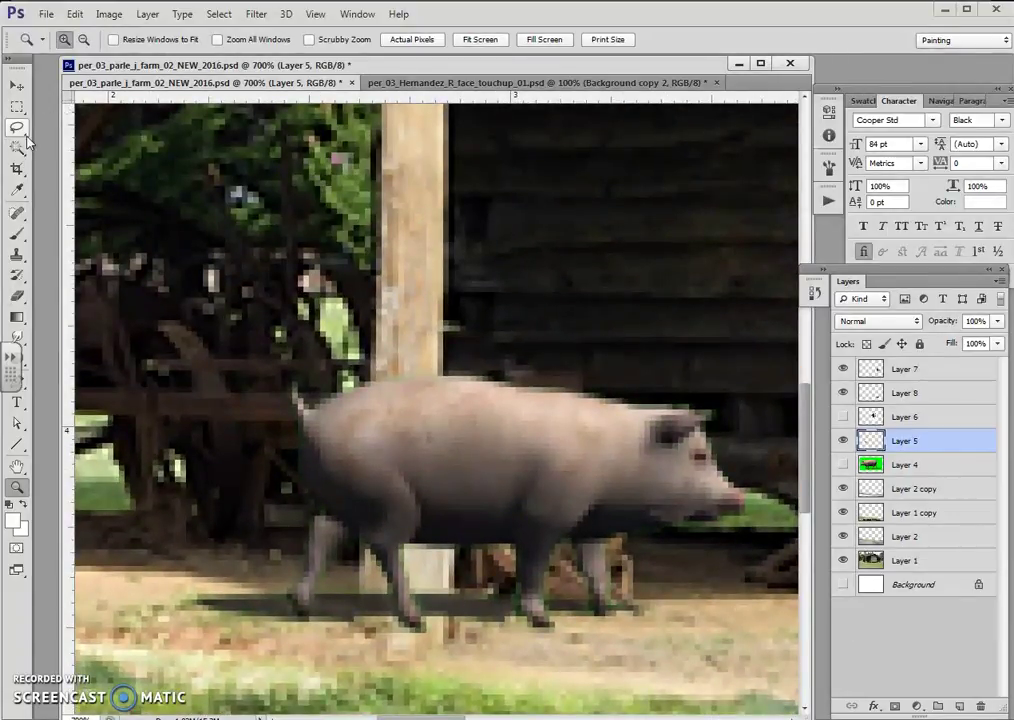
left_click_drag(17, 127, 45, 135)
left_click(60, 140)
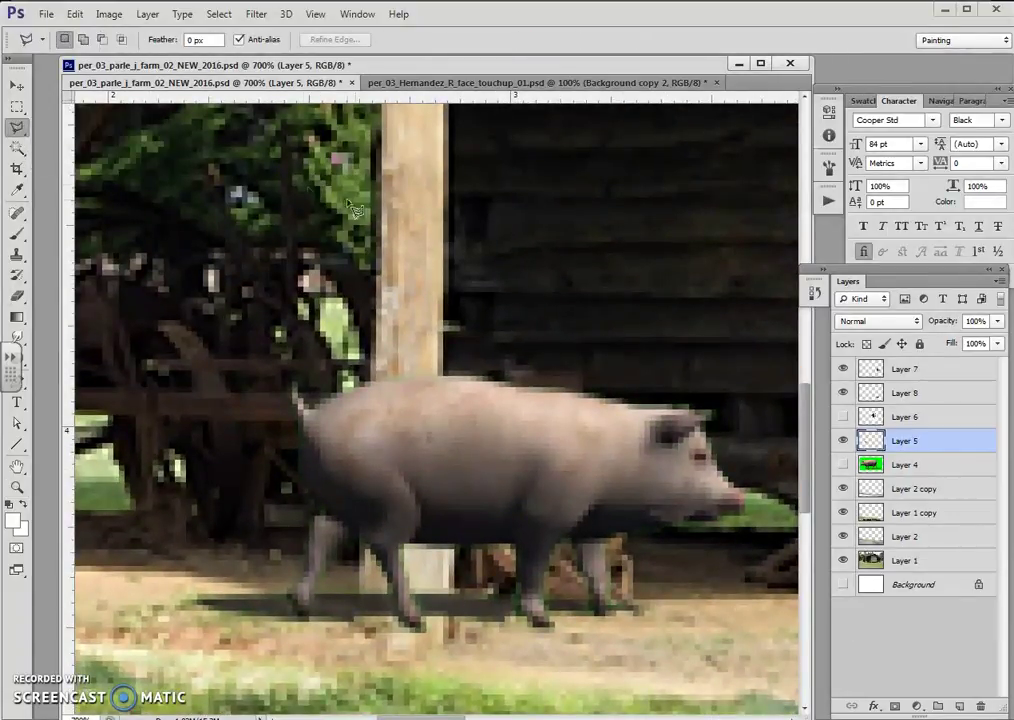
left_click(381, 196)
left_click(358, 622)
left_click(383, 636)
left_click(455, 630)
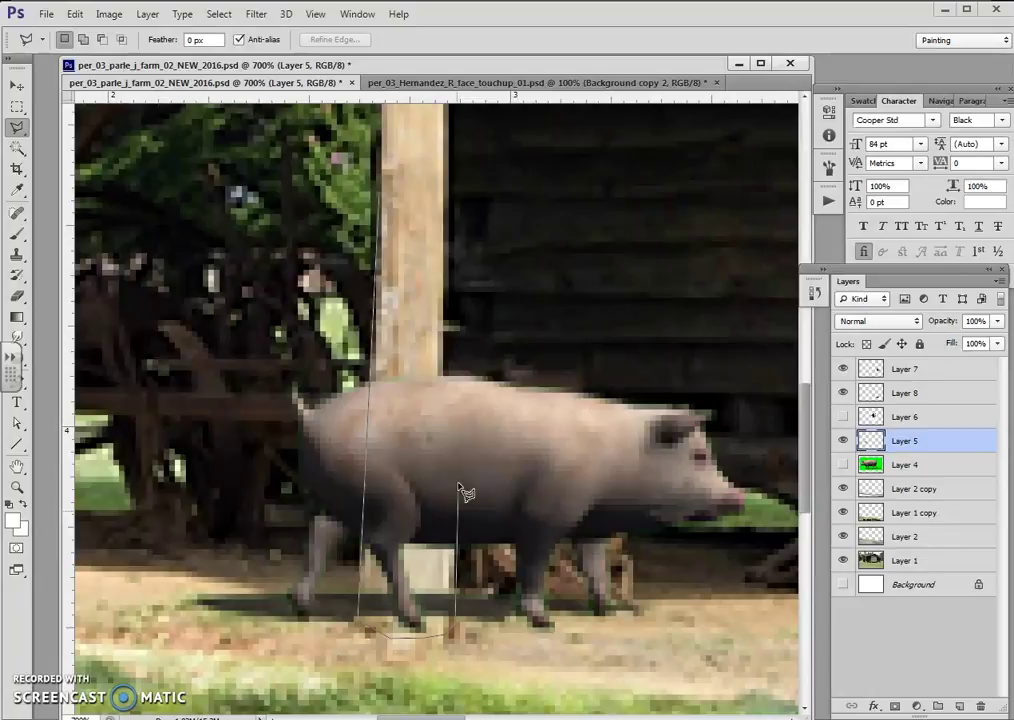
left_click(442, 287)
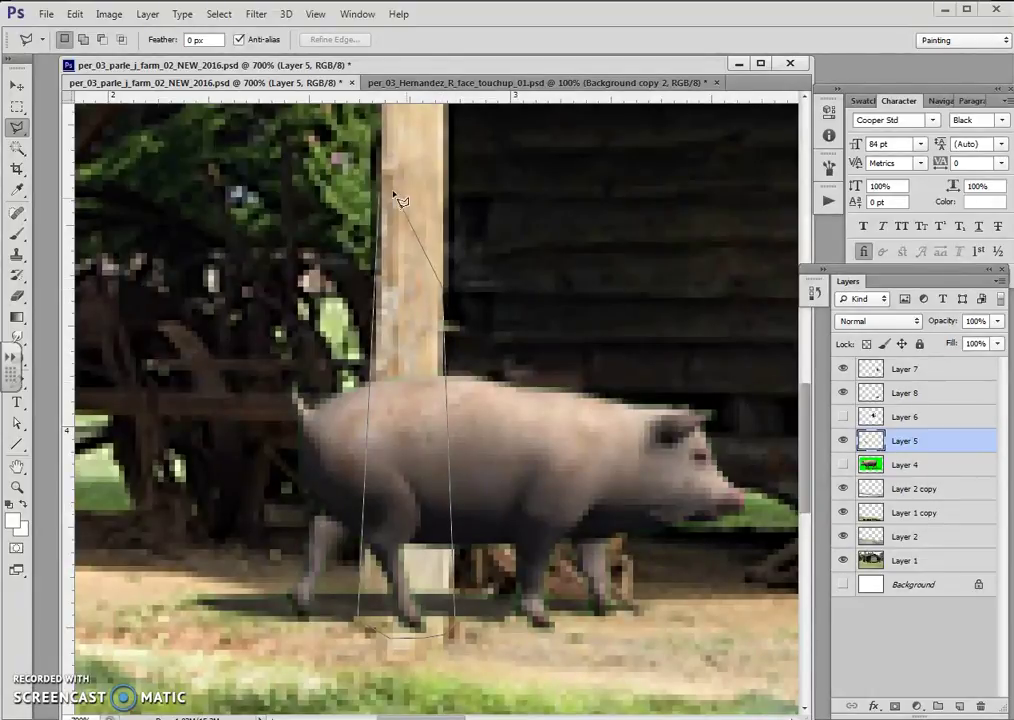
left_click(385, 195)
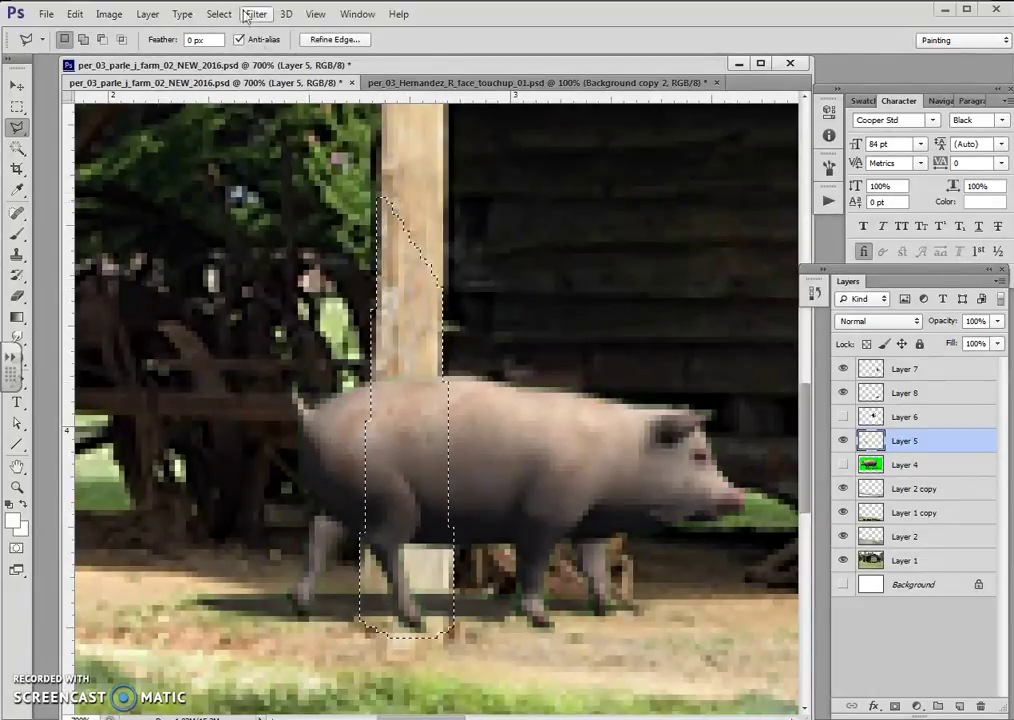
Feather the post selection by 0.5 px and delete the pig where the post overlaps
left_click(219, 14)
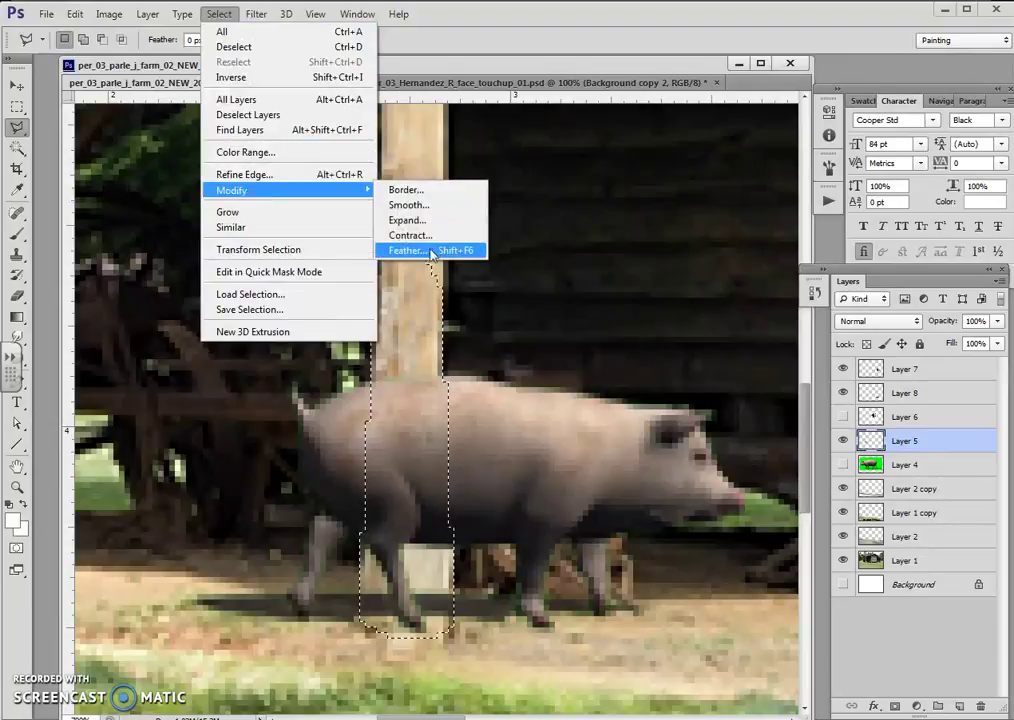
mouse_move(232, 190)
left_click(422, 250)
left_click(718, 329)
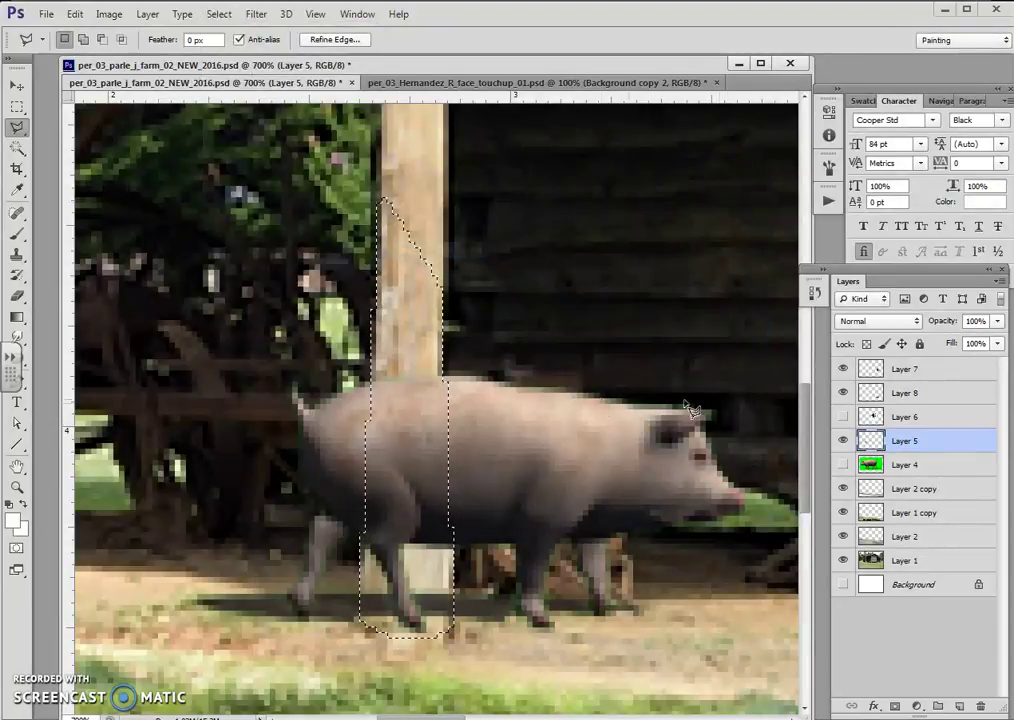
key("ctrl+d")
key("Delete")
Zoom out to see the whole farm scene
key("ctrl+minus")
key("z")
left_click(445, 394, "alt")
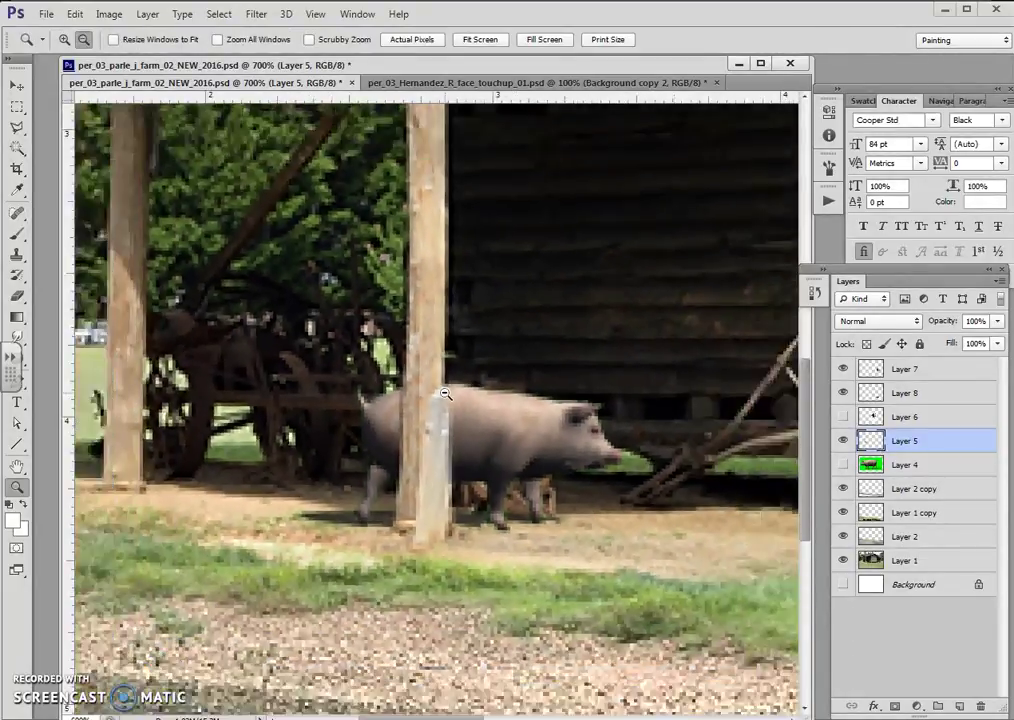
left_click(445, 394, "alt")
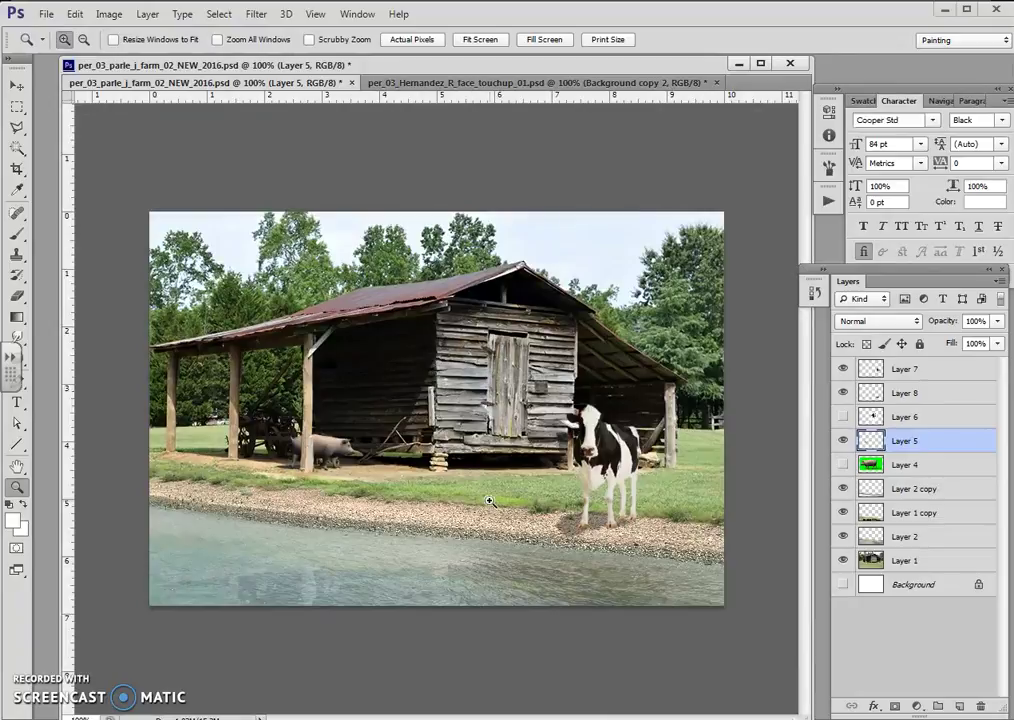
Zoom in on the pig and draw a freehand Lasso selection over its back
left_click(16, 82)
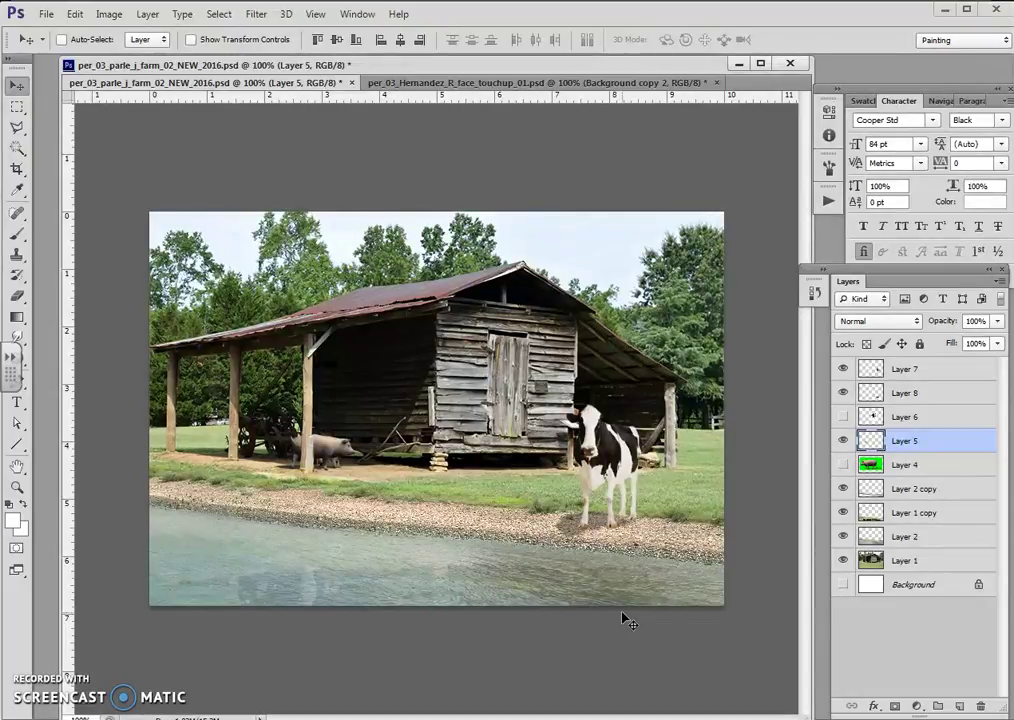
key("z")
left_click(324, 444)
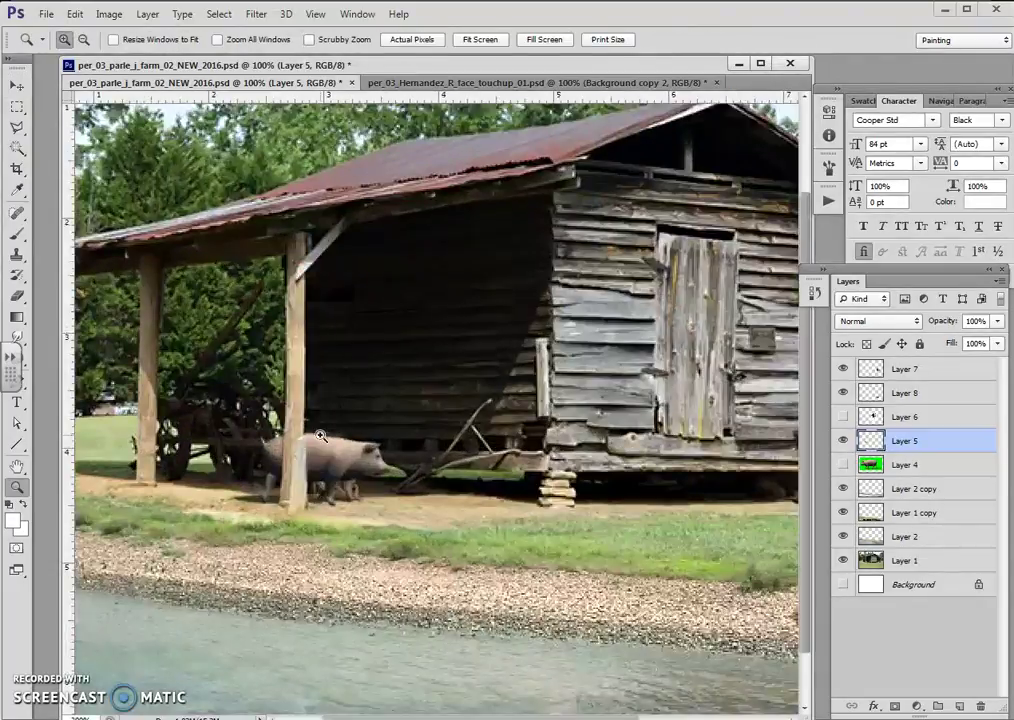
left_click(324, 444)
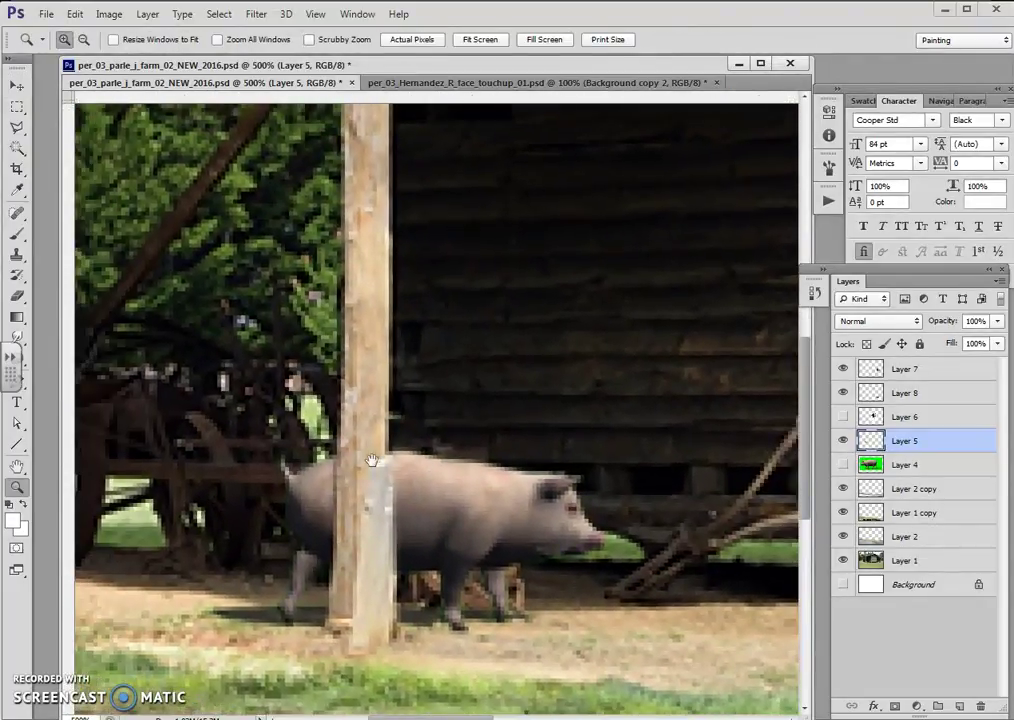
left_click_drag(17, 127, 75, 122)
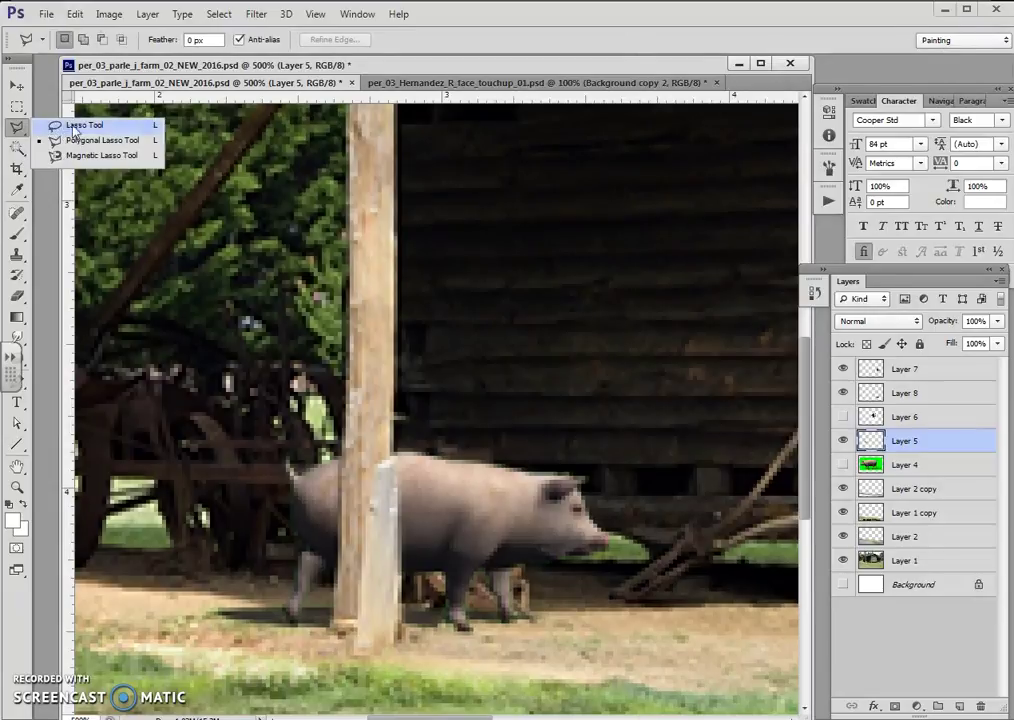
mouse_move(547, 461)
left_mouse_down()
mouse_move(500, 491)
mouse_move(378, 515)
mouse_move(336, 509)
mouse_move(244, 464)
mouse_move(489, 396)
mouse_move(555, 450)
left_mouse_up()
Reset the view to 200% around the pig and feather the selection by 1 pixel
key("z")
left_click(578, 501)
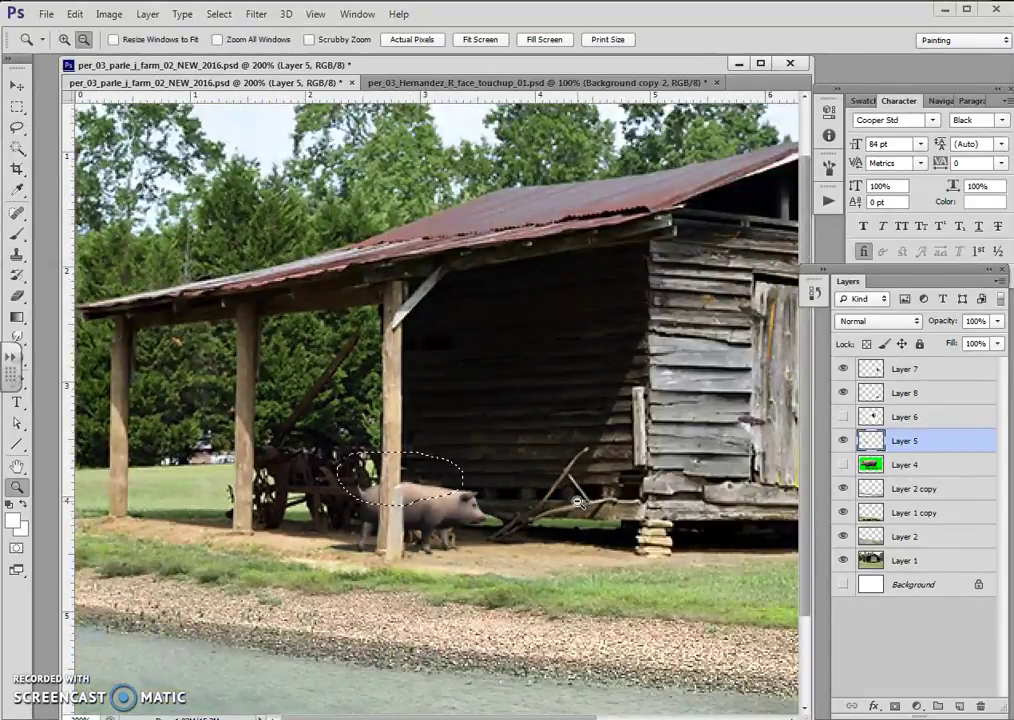
left_click(452, 331)
left_click(350, 408)
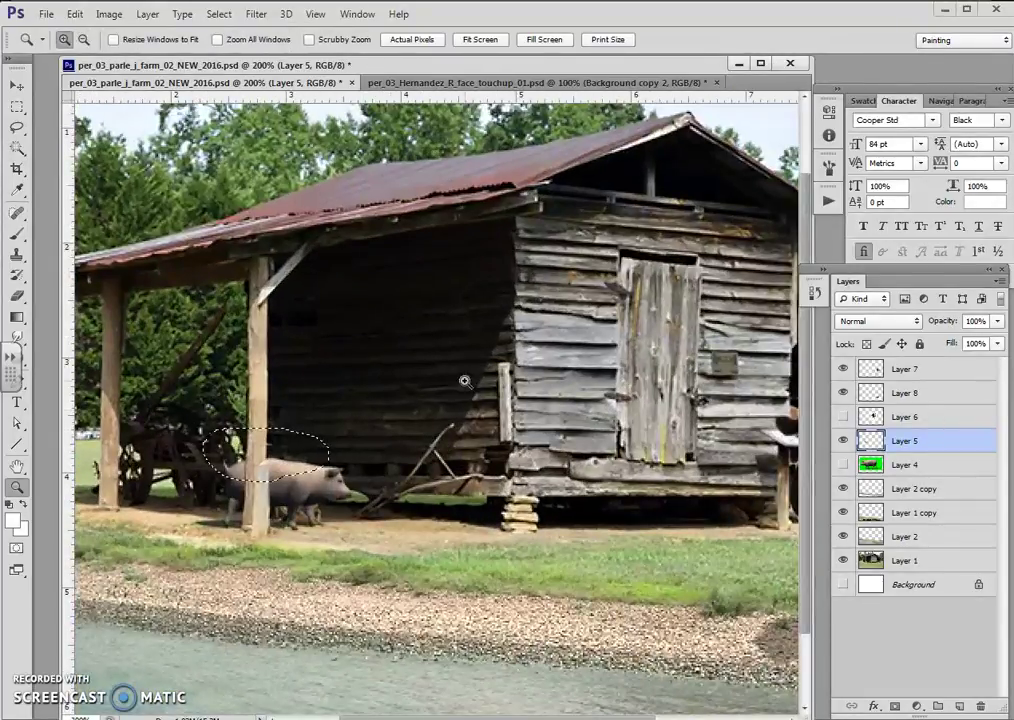
left_click(217, 14)
mouse_move(232, 190)
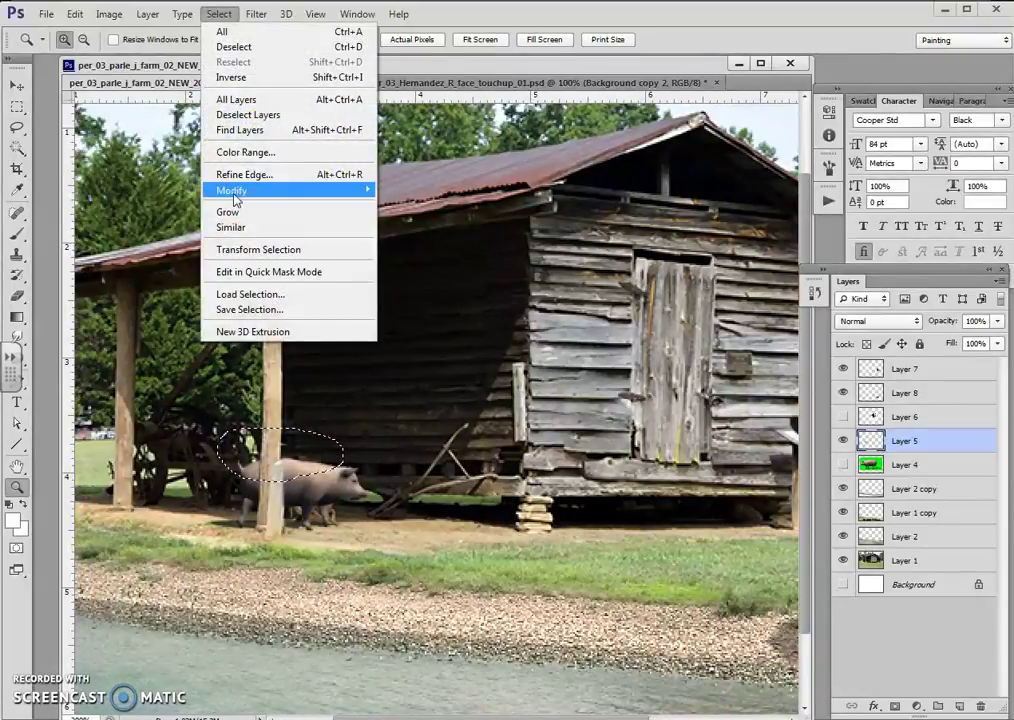
left_click(417, 252)
type("1")
key("Return")
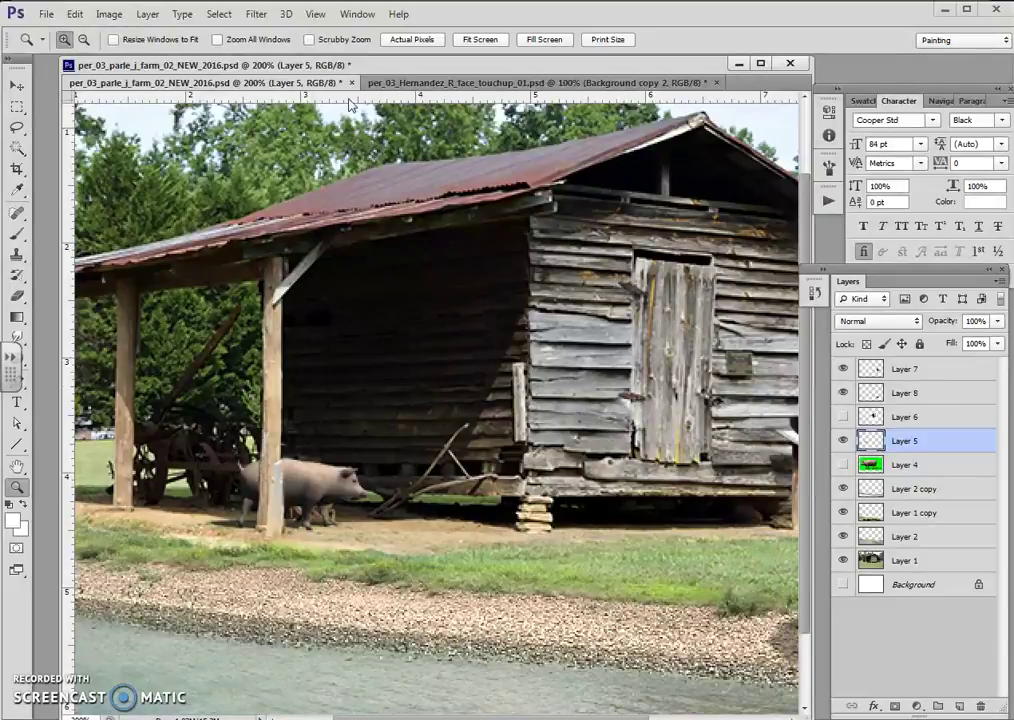
Darken the pig with Brightness/Contrast, using Legacy and Brightness -88
left_click(109, 14)
mouse_move(123, 56)
left_click(330, 55)
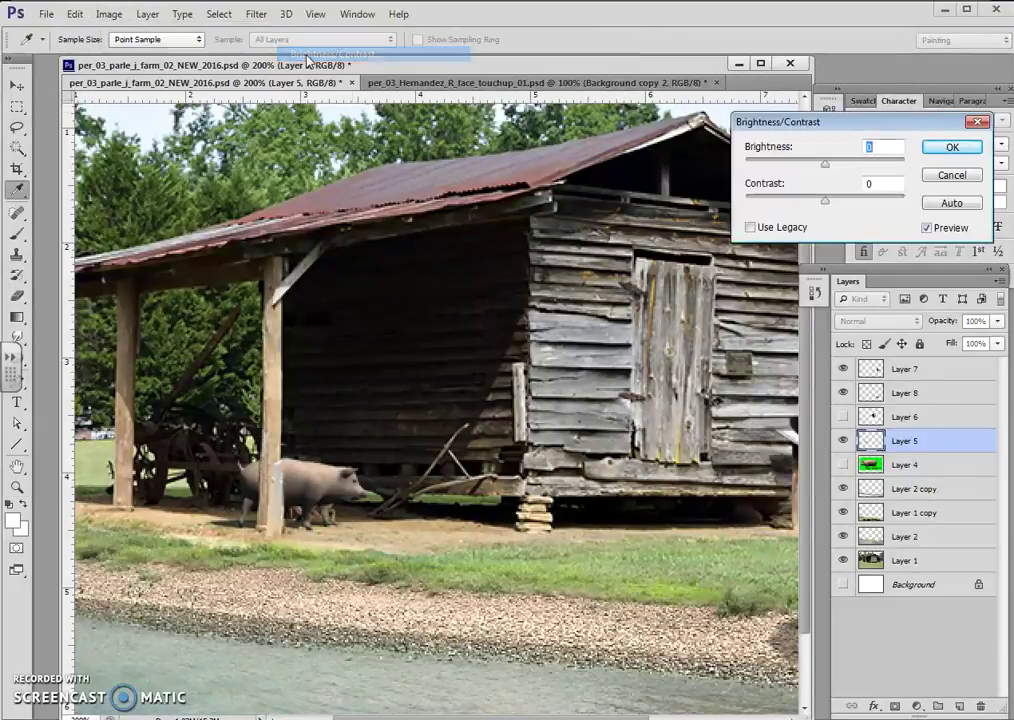
left_click_drag(826, 163, 766, 168)
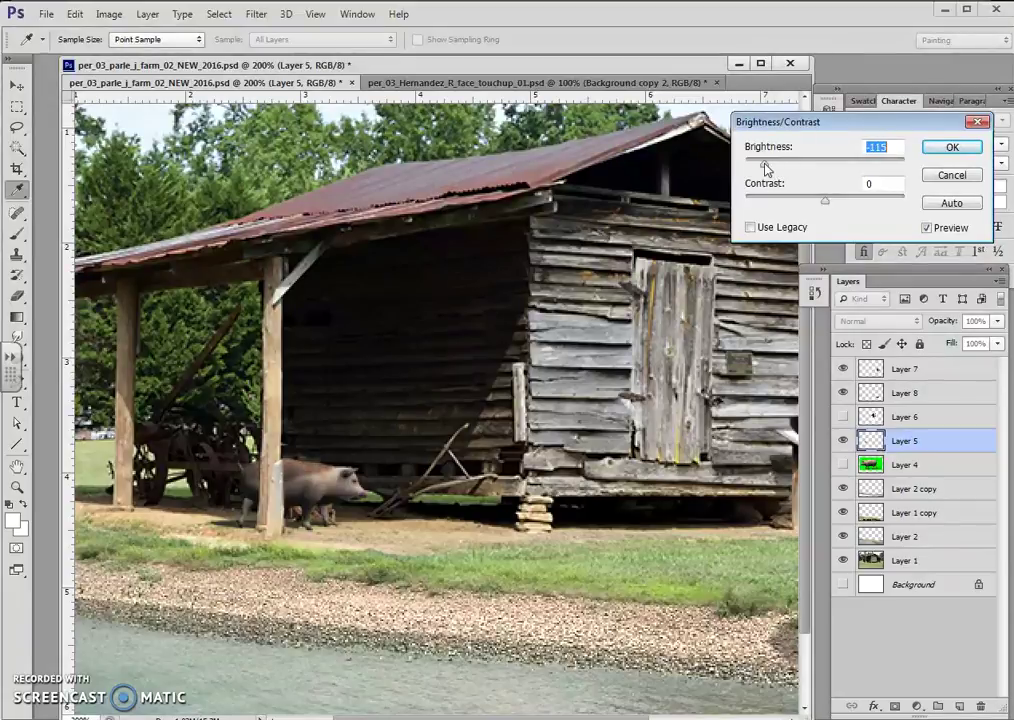
mouse_move(826, 207)
left_mouse_down()
mouse_move(783, 207)
mouse_move(744, 167)
left_mouse_up()
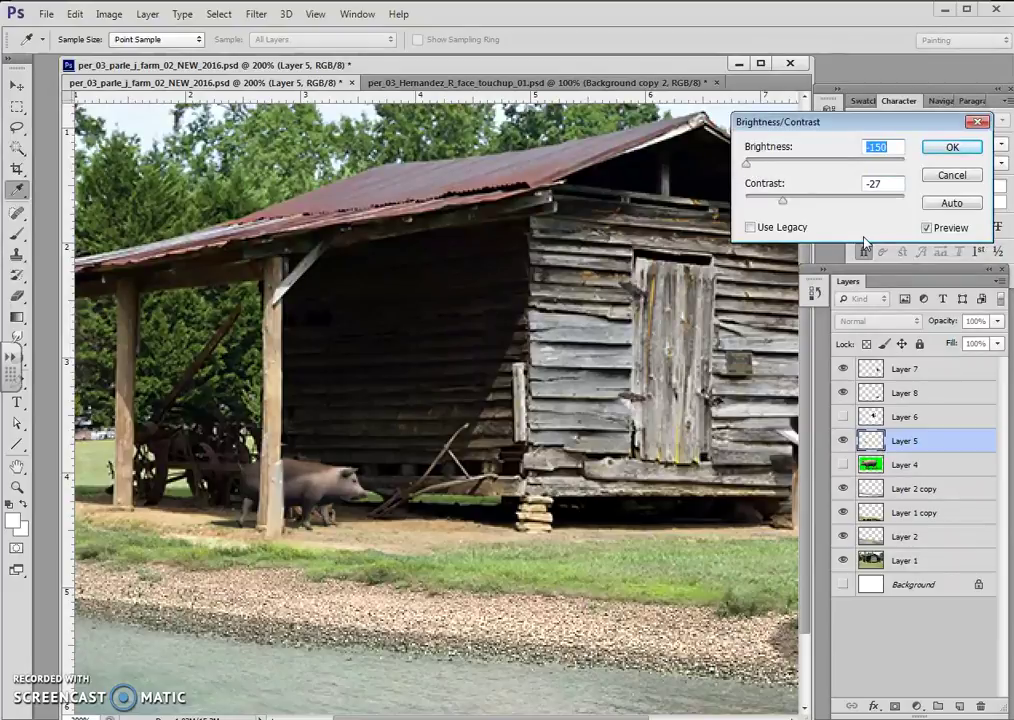
left_click(797, 230)
left_click_drag(828, 170, 762, 172)
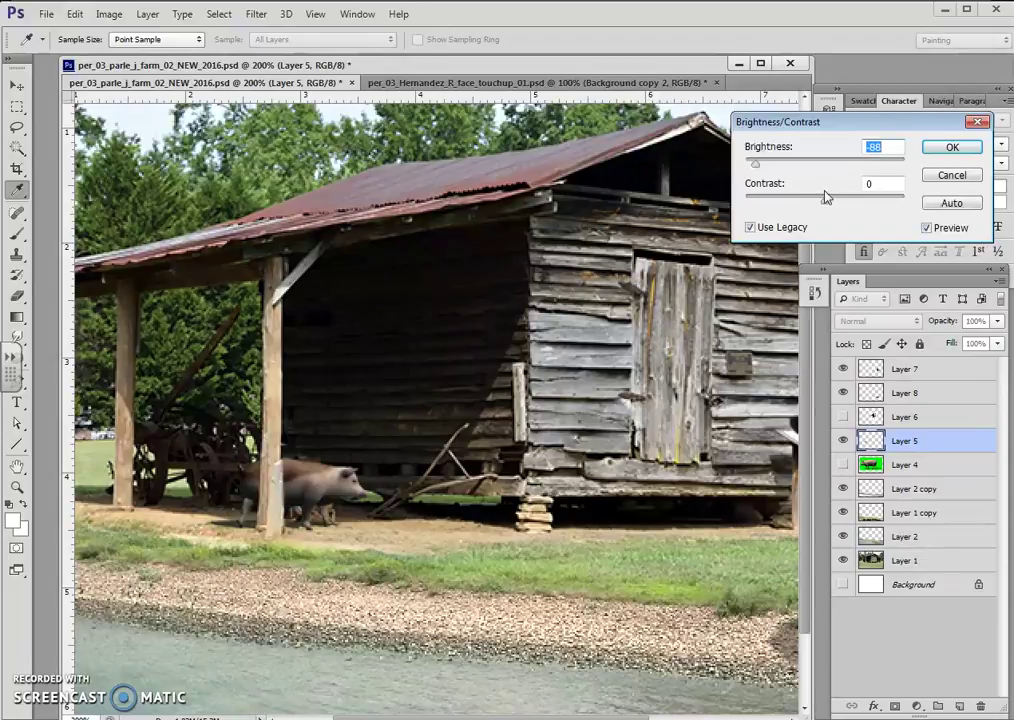
left_click(938, 151)
Reduce the pig's Saturation to -52 in Hue/Saturation, then zoom out
left_click(109, 14)
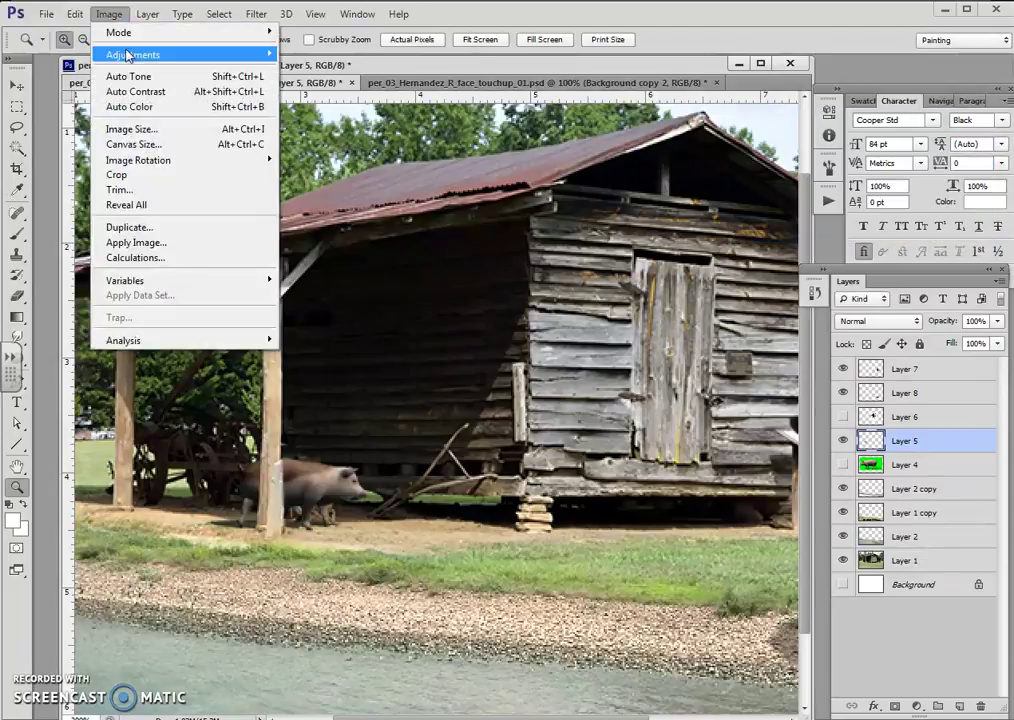
left_click(326, 137)
left_click_drag(814, 196, 770, 198)
left_click(1003, 79)
key("z")
left_click(475, 296, "alt")
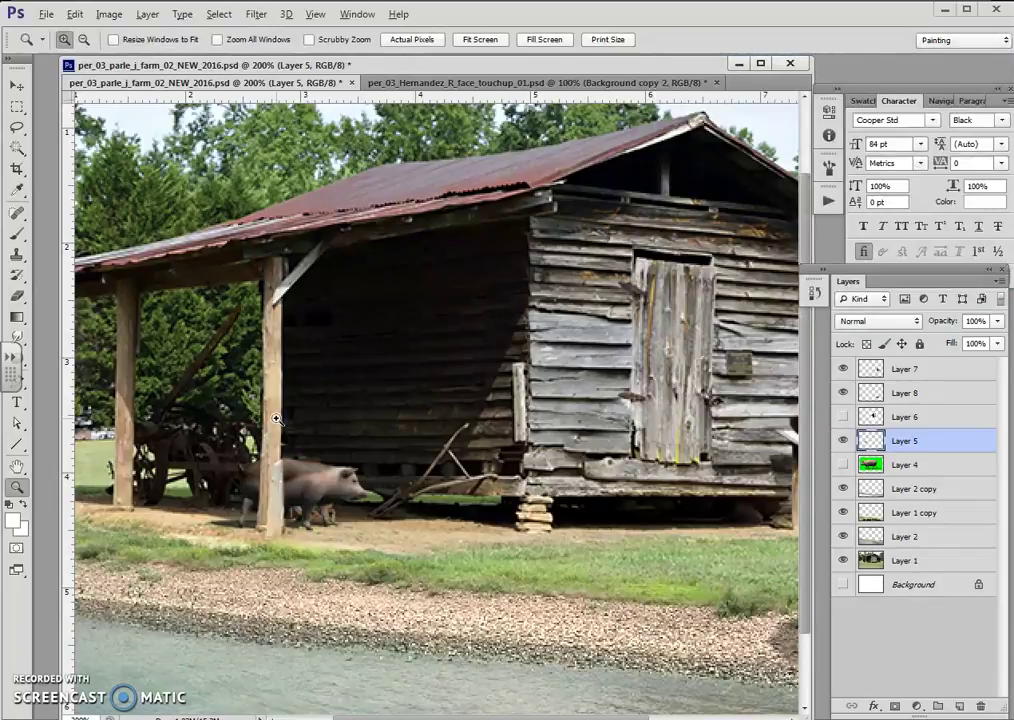
left_click(475, 296, "alt")
left_click(473, 427)
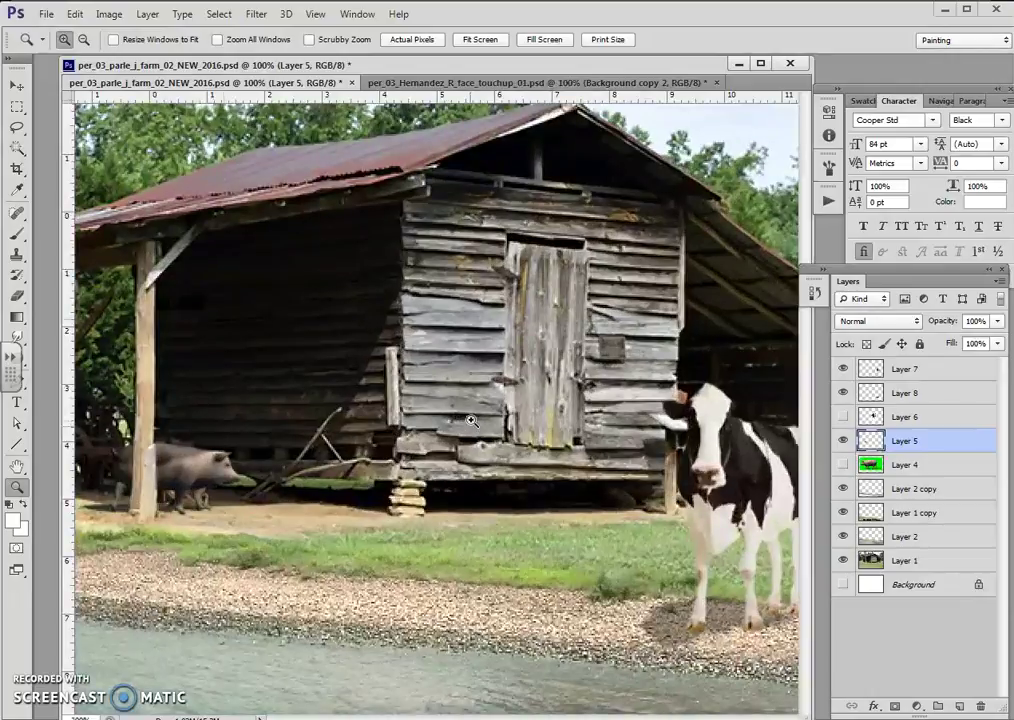
left_click(473, 427)
left_click(437, 445, "alt")
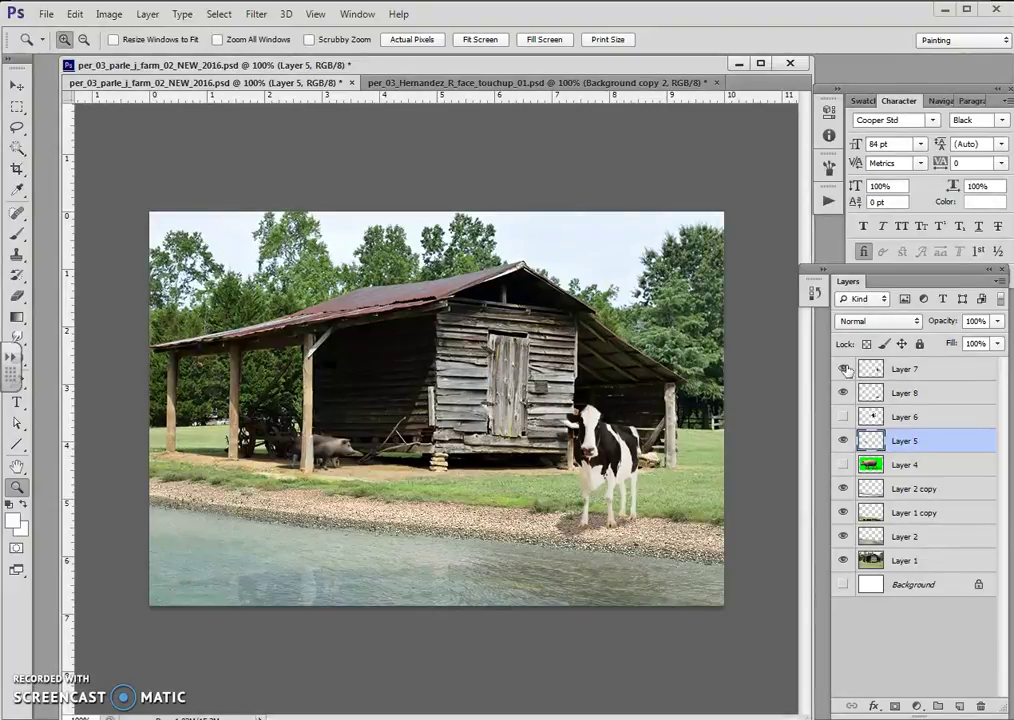
Move the cow's Layer 7 onto the barn roof and its Layer 8 shadow up beneath it
left_click(897, 370)
key("v")
mouse_move(611, 448)
left_mouse_down()
mouse_move(416, 263)
mouse_move(399, 232)
left_mouse_up()
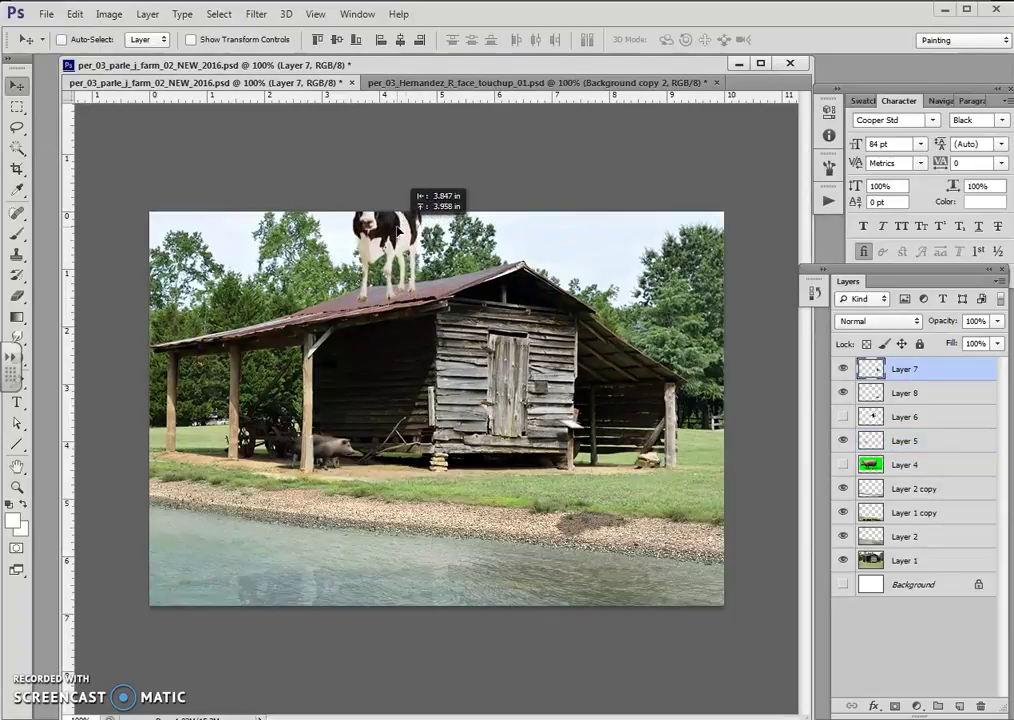
left_click(905, 393)
mouse_move(638, 493)
left_mouse_down()
mouse_move(507, 428)
mouse_move(387, 292)
left_mouse_up()
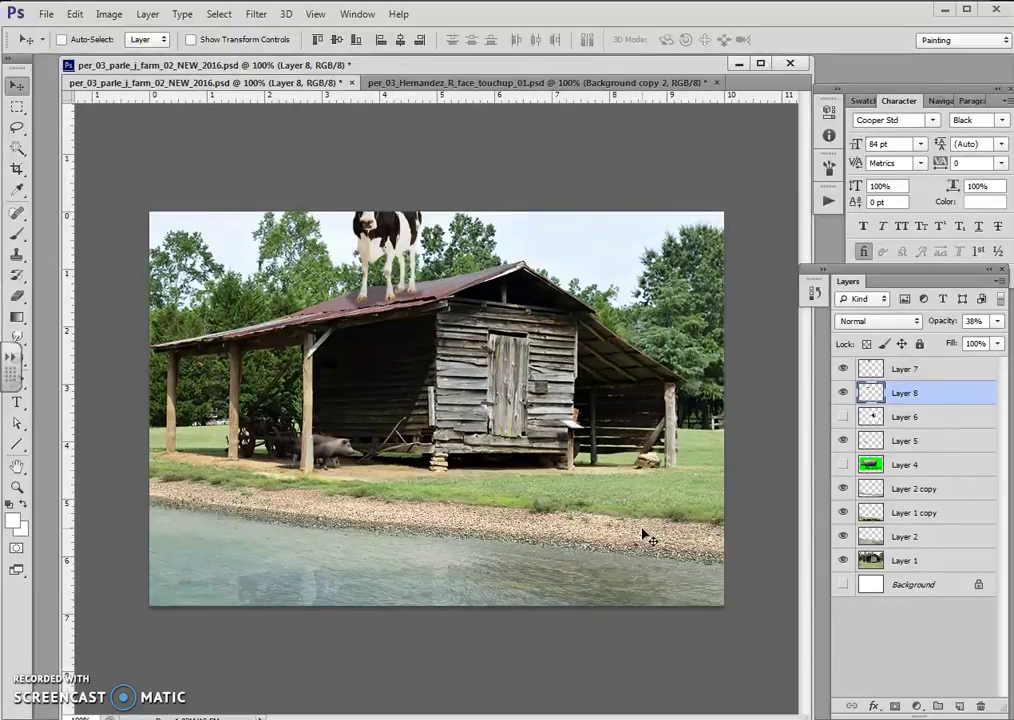